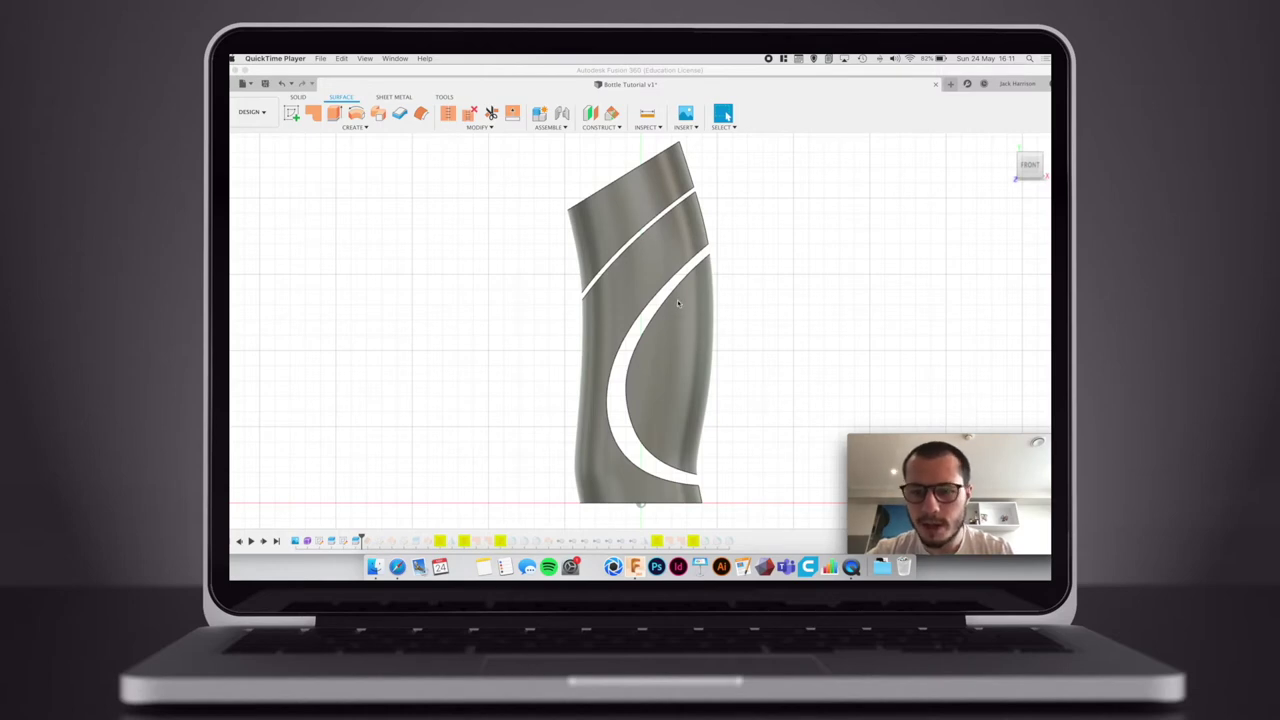
# - Show the reference canvas and compare it with the side grip surface by toggling that surface's visibility
pyautogui.keyDown('shift'); pyautogui.moveTo(716, 308); pyautogui.dragTo(690, 328, button='middle'); pyautogui.keyUp('shift')
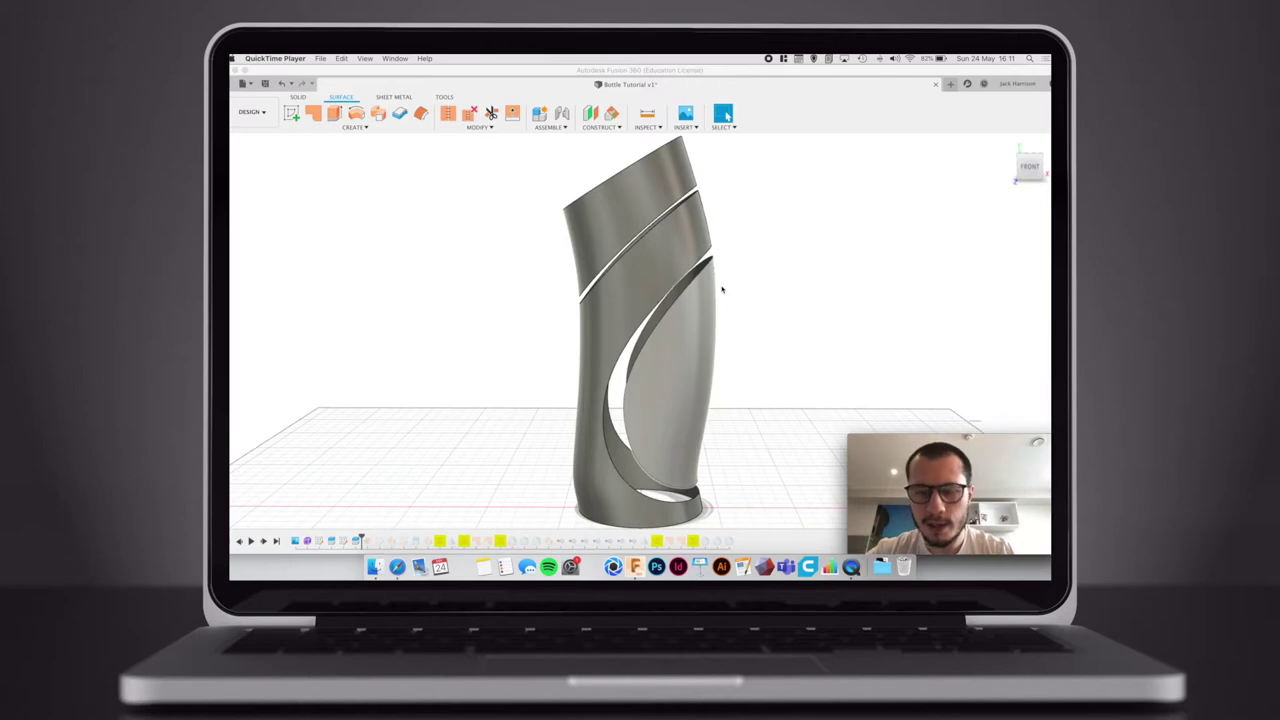
pyautogui.click(400, 255)
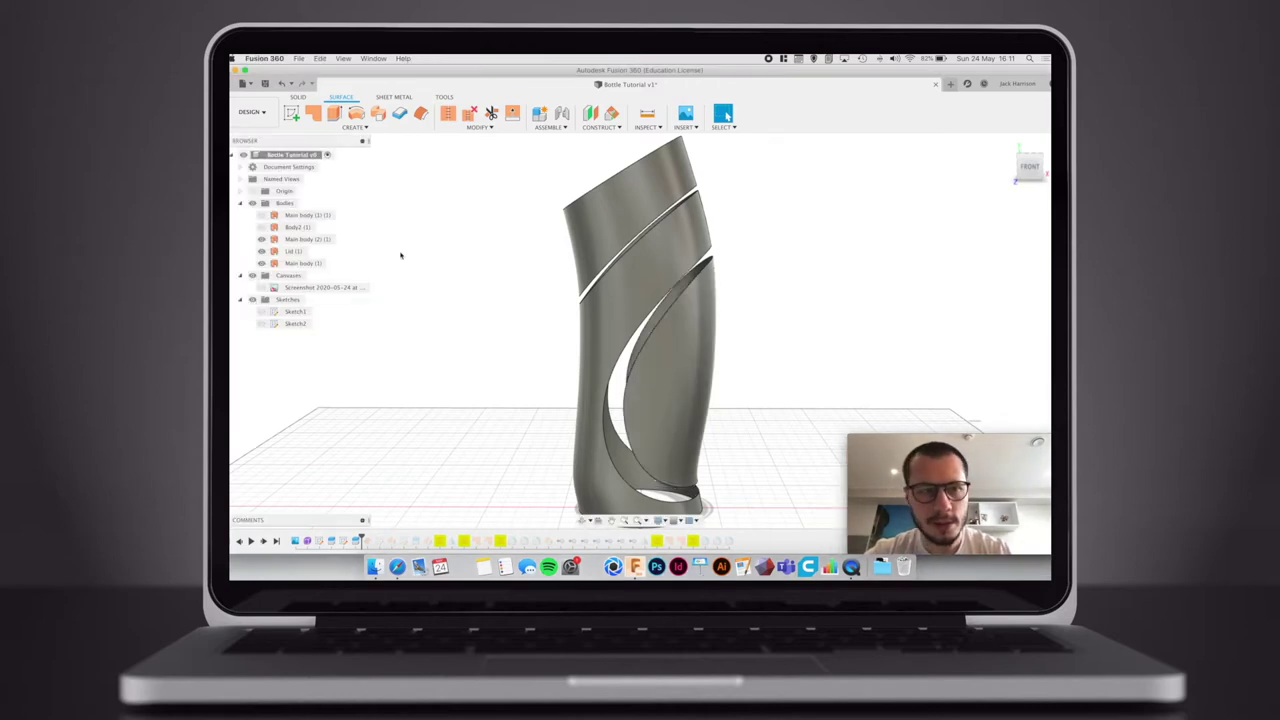
pyautogui.moveTo(518, 295); pyautogui.dragTo(519, 290, button='middle')
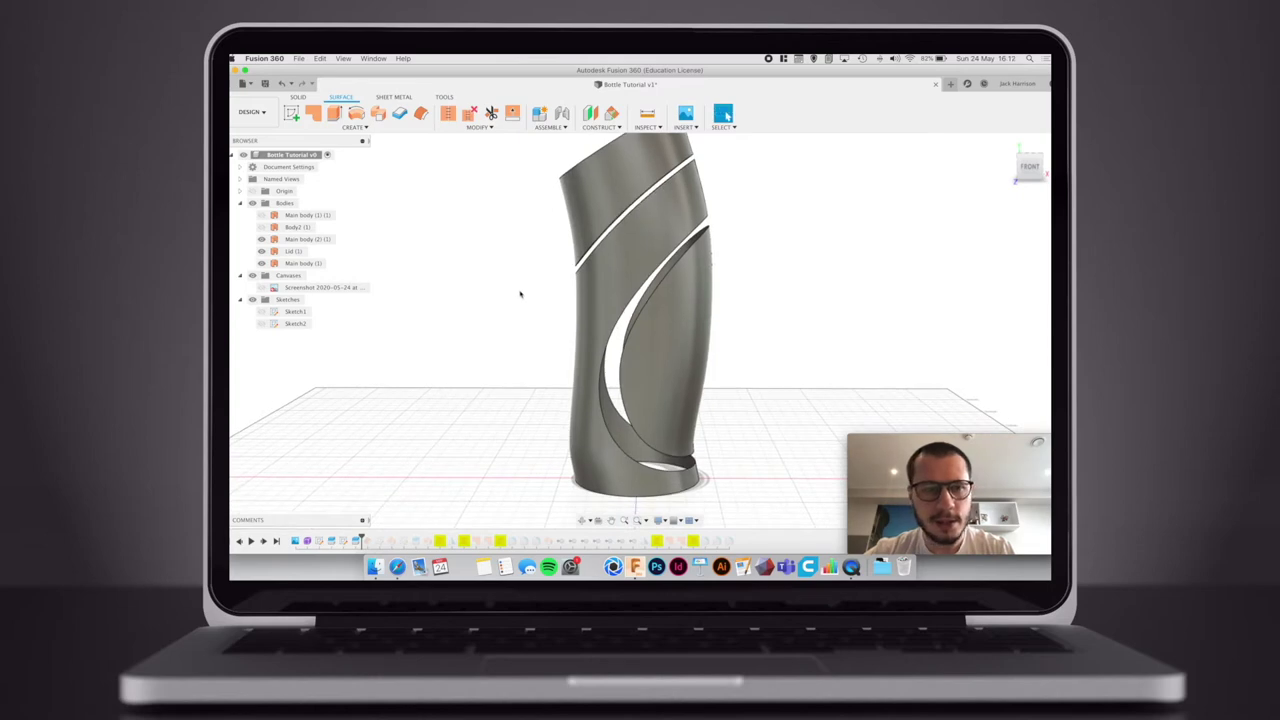
pyautogui.click(262, 287)
pyautogui.moveTo(440, 296)
pyautogui.keyDown('shift'); pyautogui.mouseDown(button='middle')
pyautogui.moveTo(443, 280)
pyautogui.moveTo(443, 291)
pyautogui.mouseUp(button='middle'); pyautogui.keyUp('shift')
pyautogui.click(685, 290)
pyautogui.click(685, 290)
pyautogui.click(263, 264)
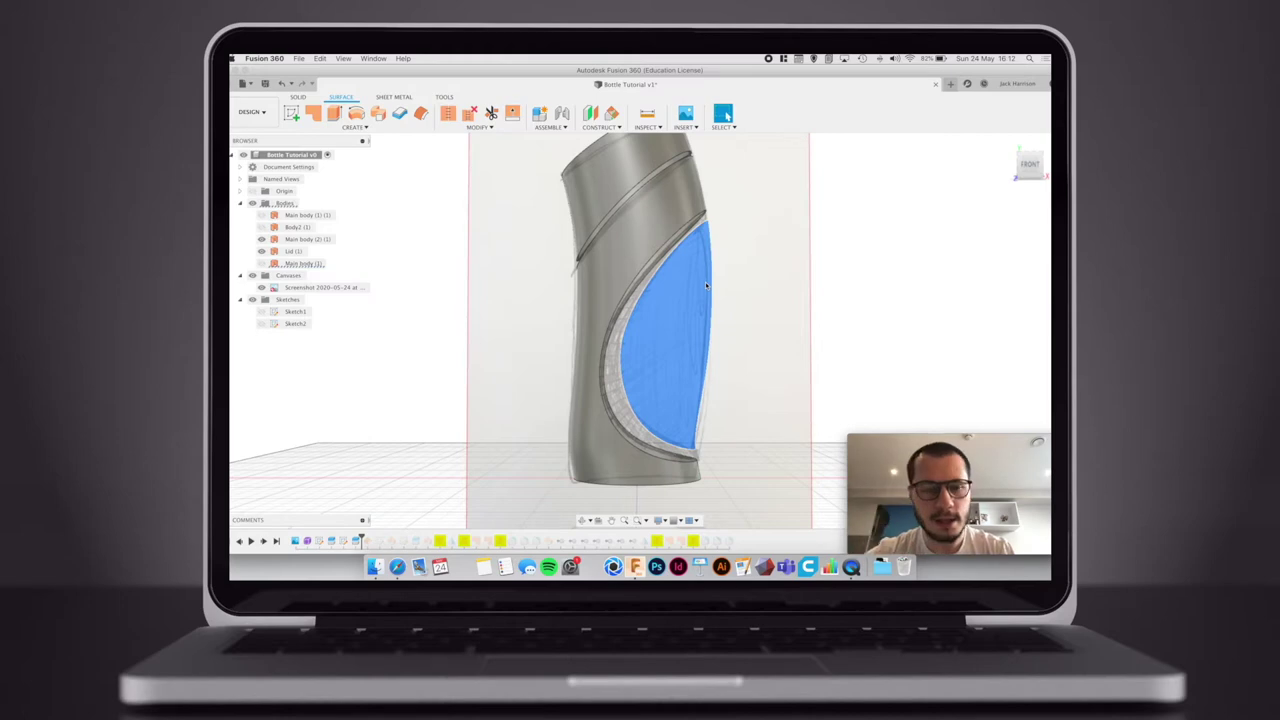
pyautogui.click(262, 263)
pyautogui.click(417, 249)
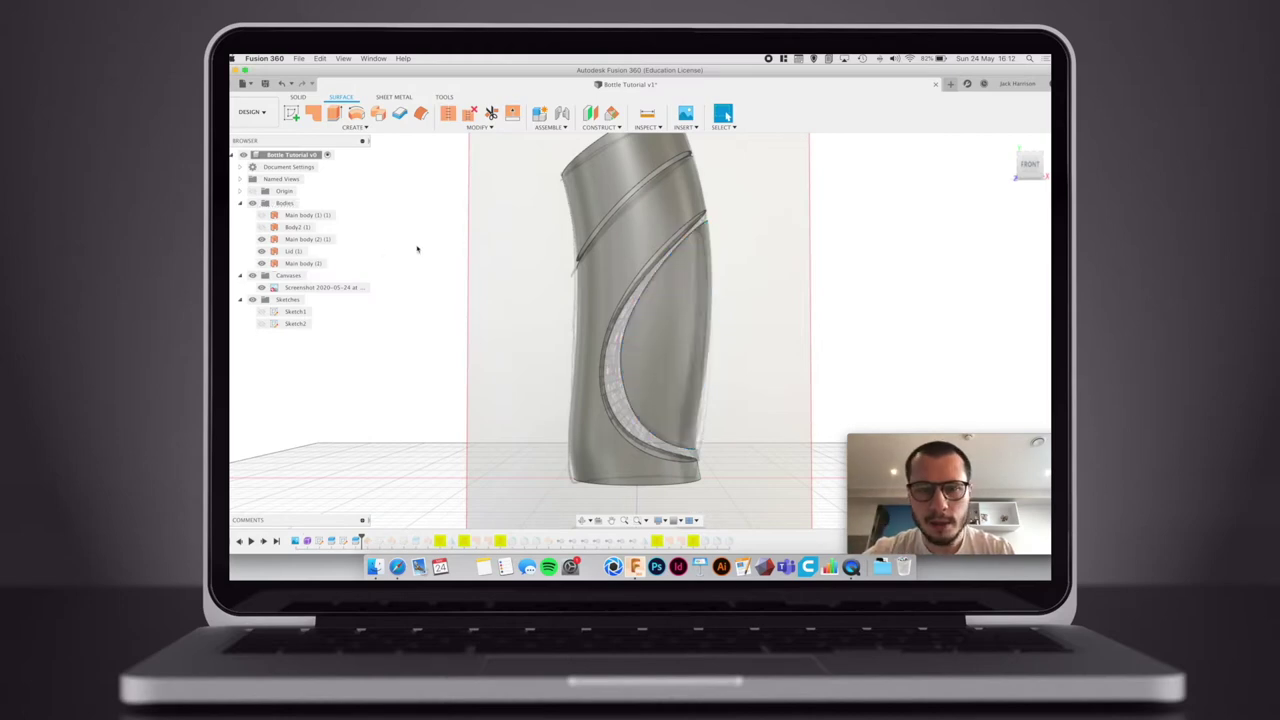
pyautogui.keyDown('shift'); pyautogui.moveTo(445, 242); pyautogui.dragTo(449, 258, button='middle'); pyautogui.keyUp('shift')
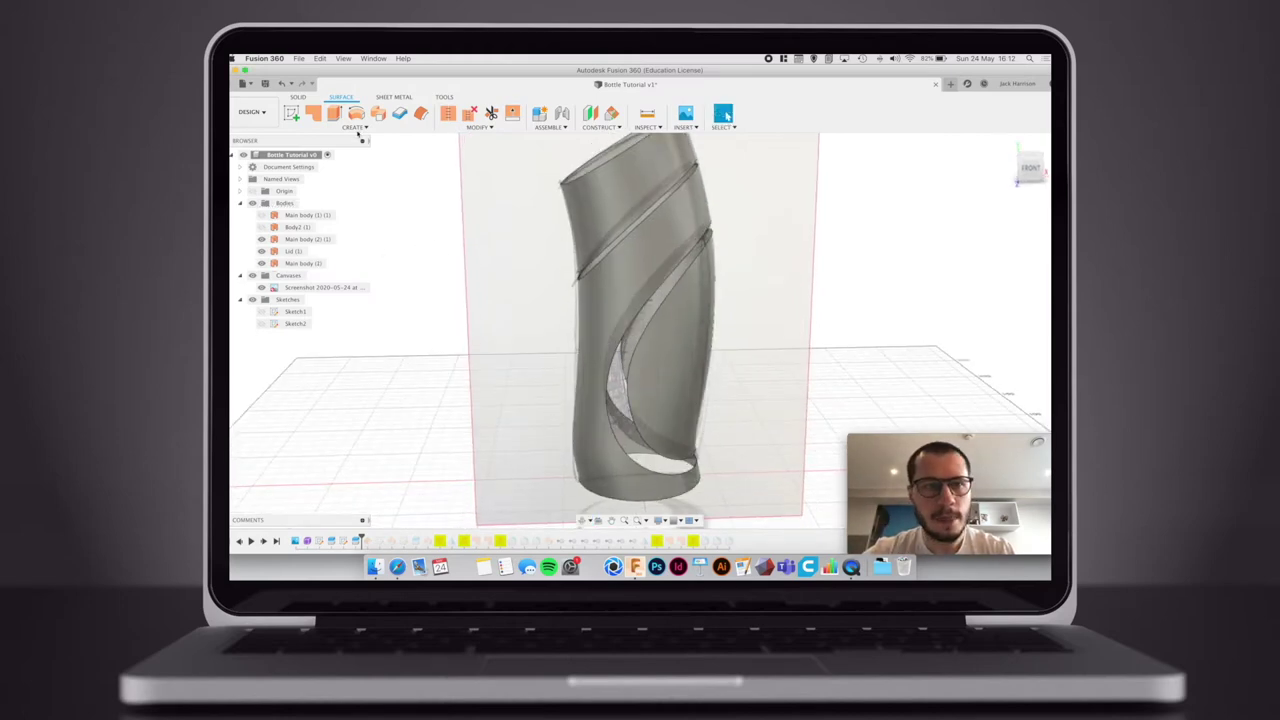
# - Offset the side grip surface of the bottle by -3 mm as a new body
pyautogui.click(419, 116)
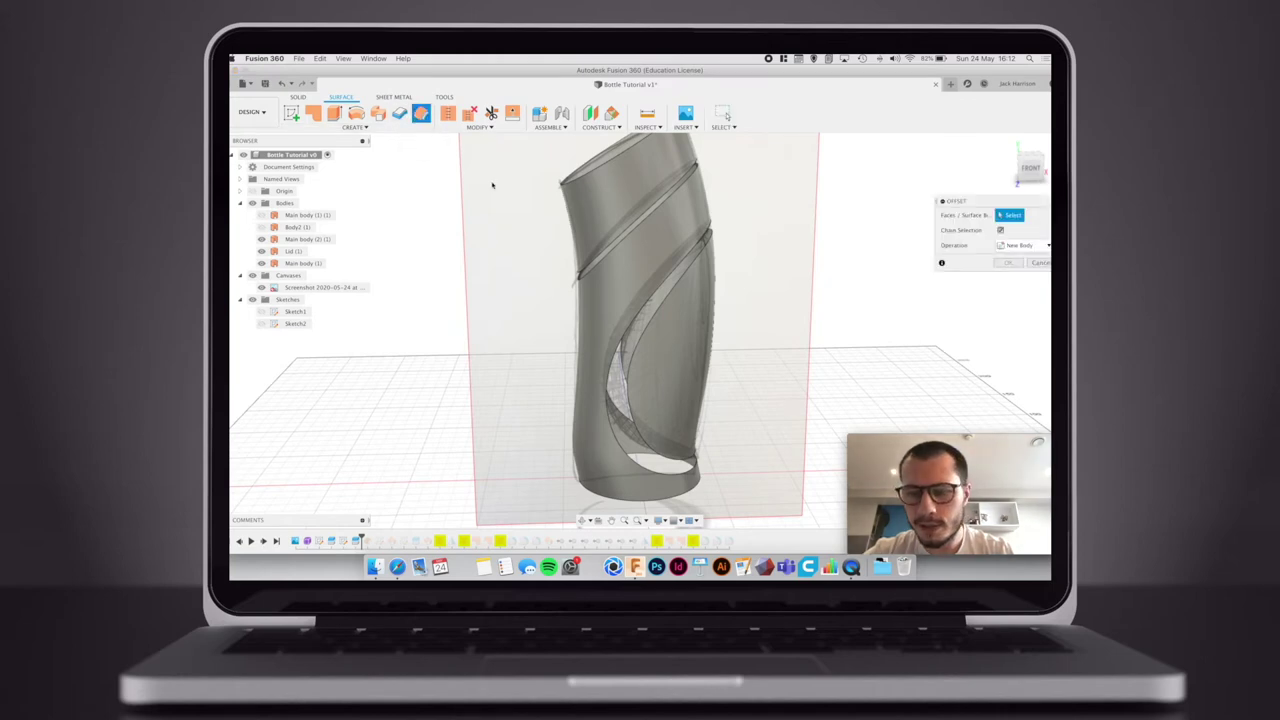
pyautogui.click(698, 284)
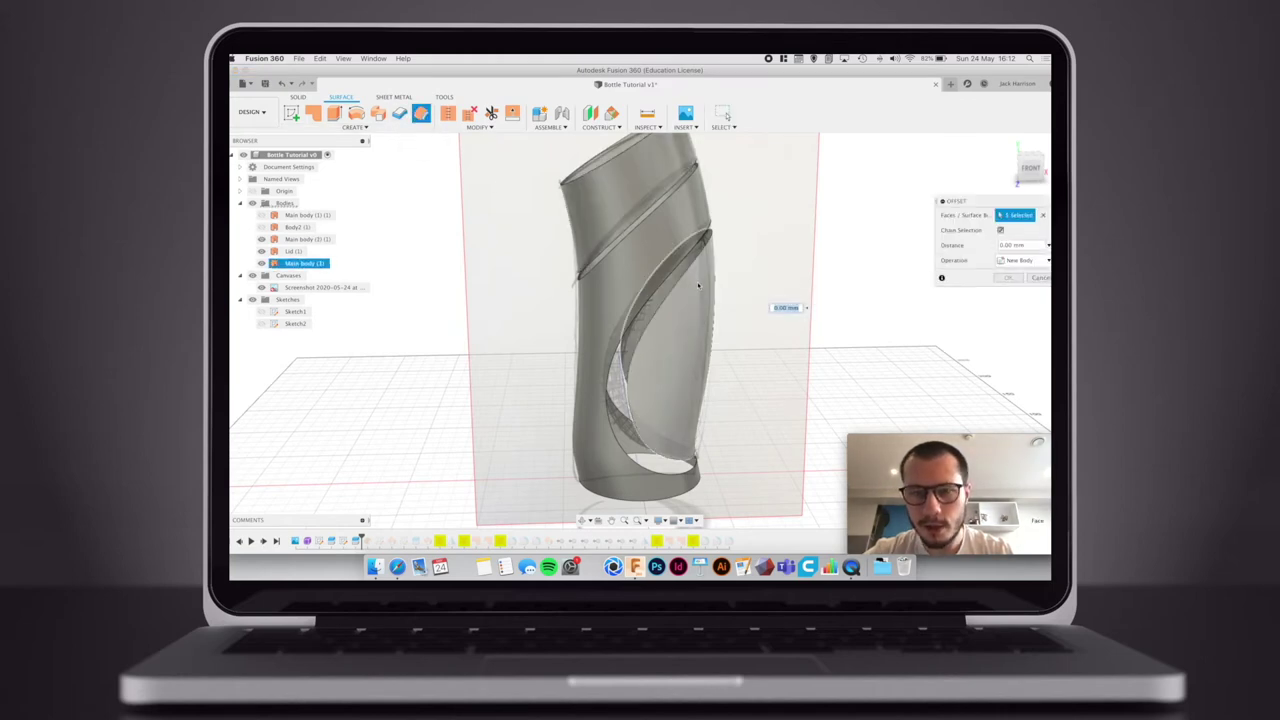
pyautogui.write('-3')
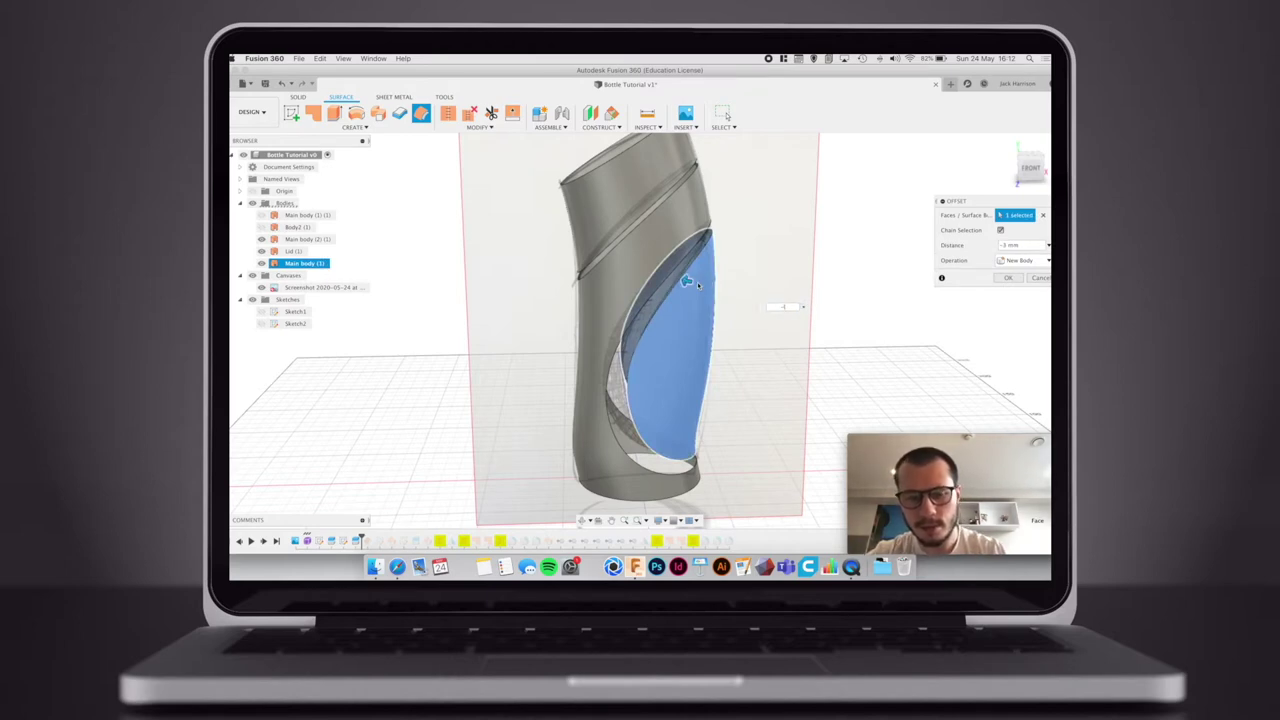
pyautogui.press('Return')
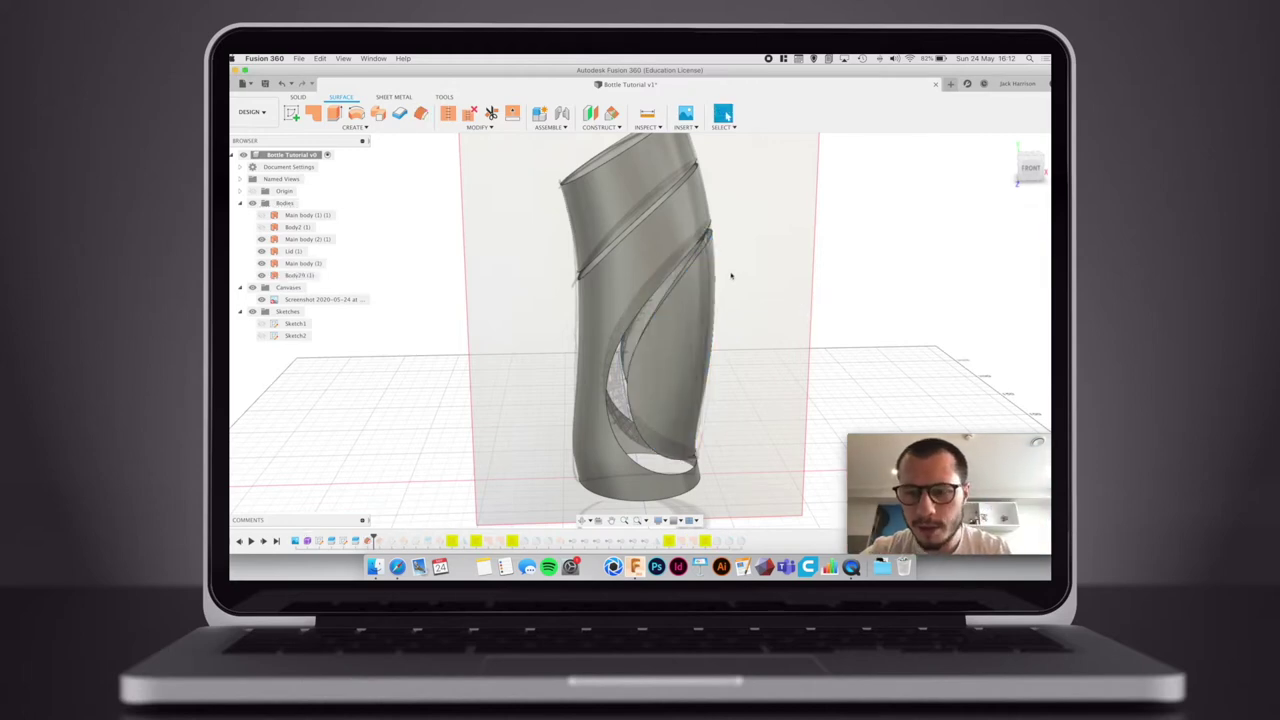
# - Hide the original side grip surface, Main body (1), and the reference canvas, keeping the offset surface visible
pyautogui.click(302, 263)
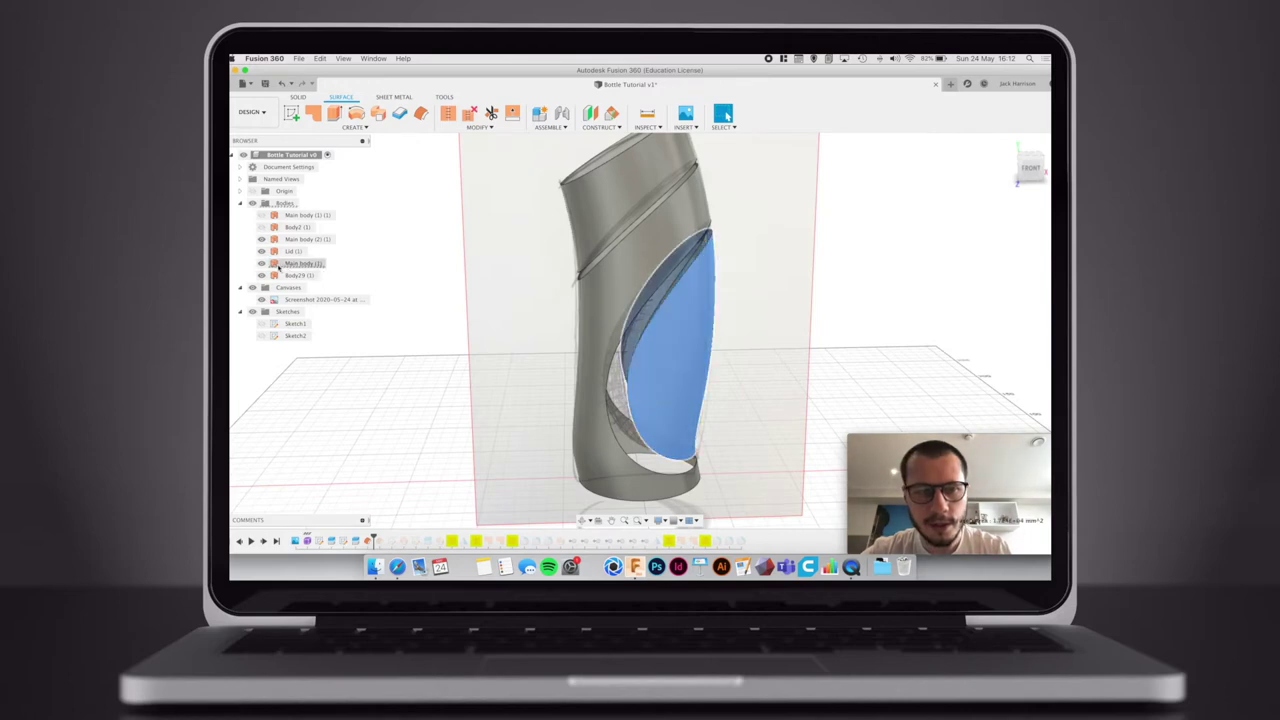
pyautogui.click(491, 303)
pyautogui.keyDown('shift'); pyautogui.moveTo(494, 271); pyautogui.dragTo(529, 271, button='middle'); pyautogui.keyUp('shift')
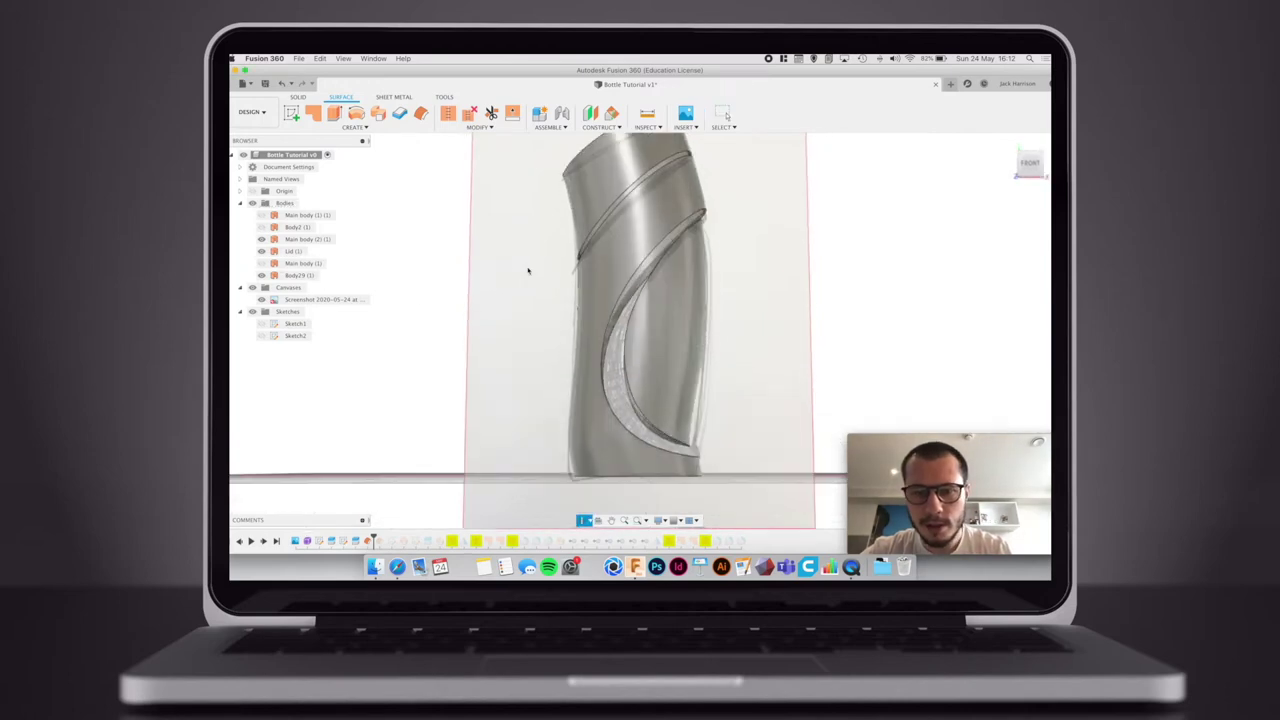
pyautogui.click(268, 265)
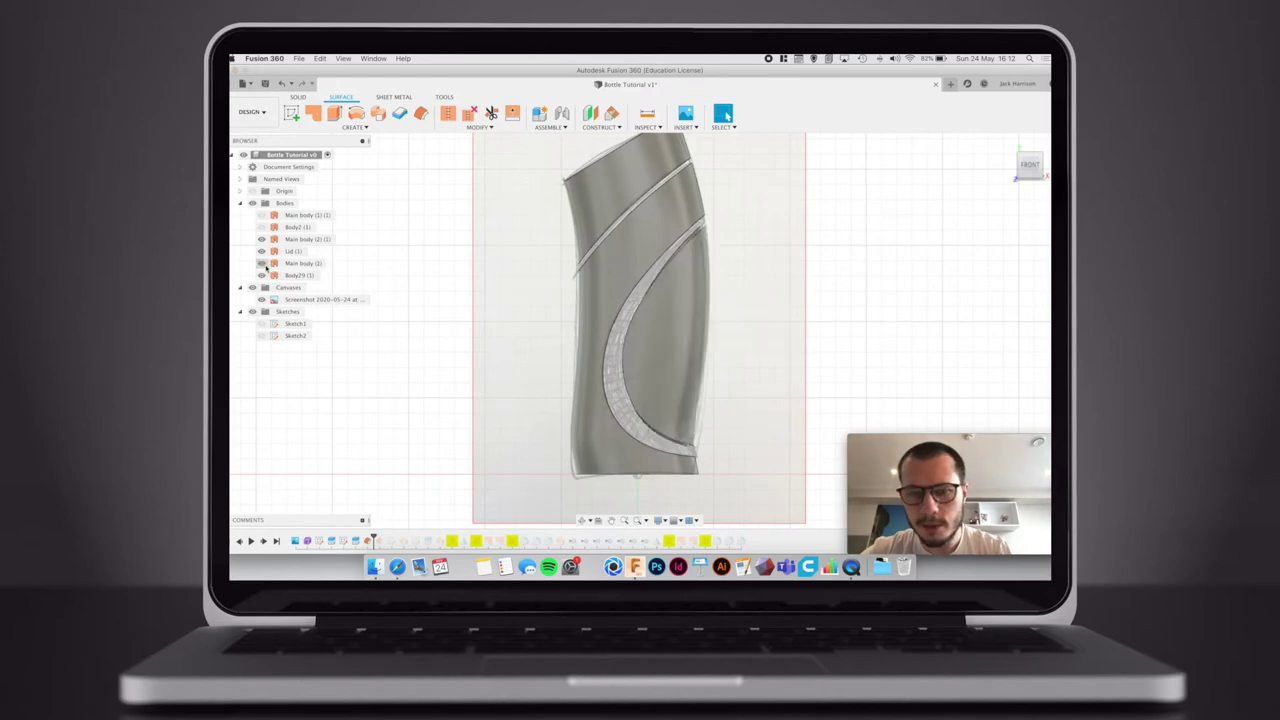
pyautogui.click(265, 266)
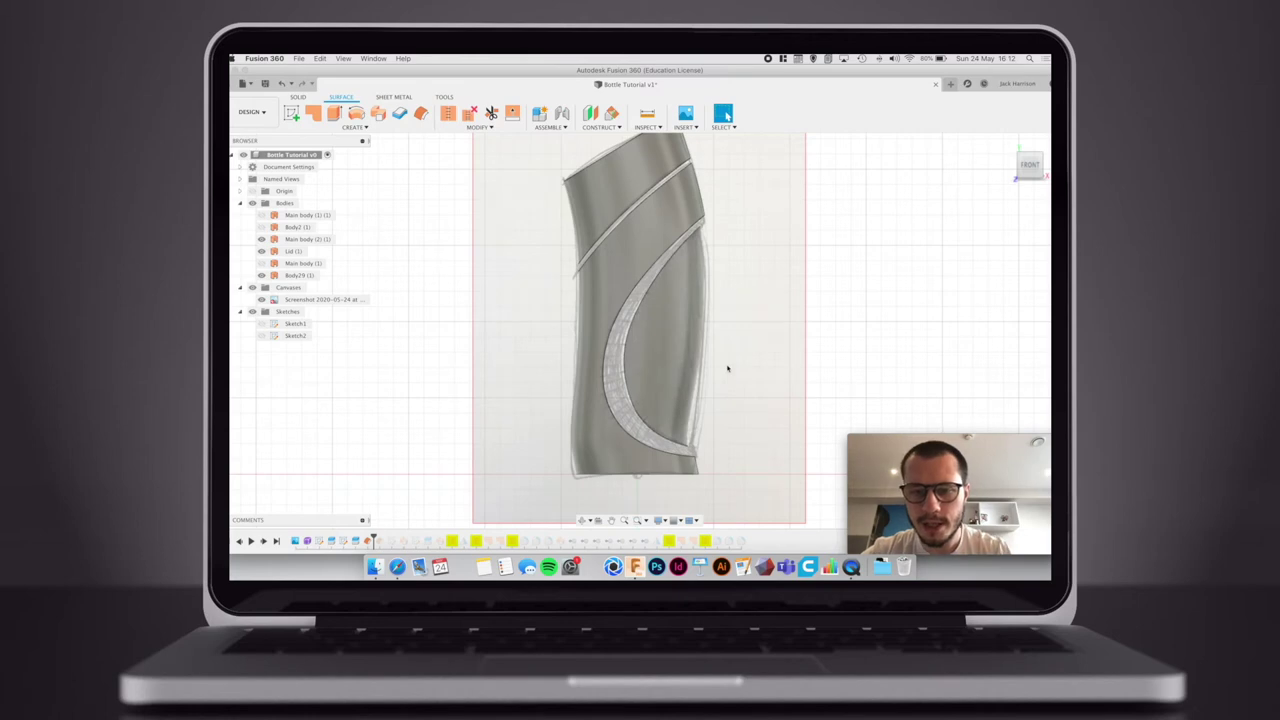
pyautogui.click(262, 299)
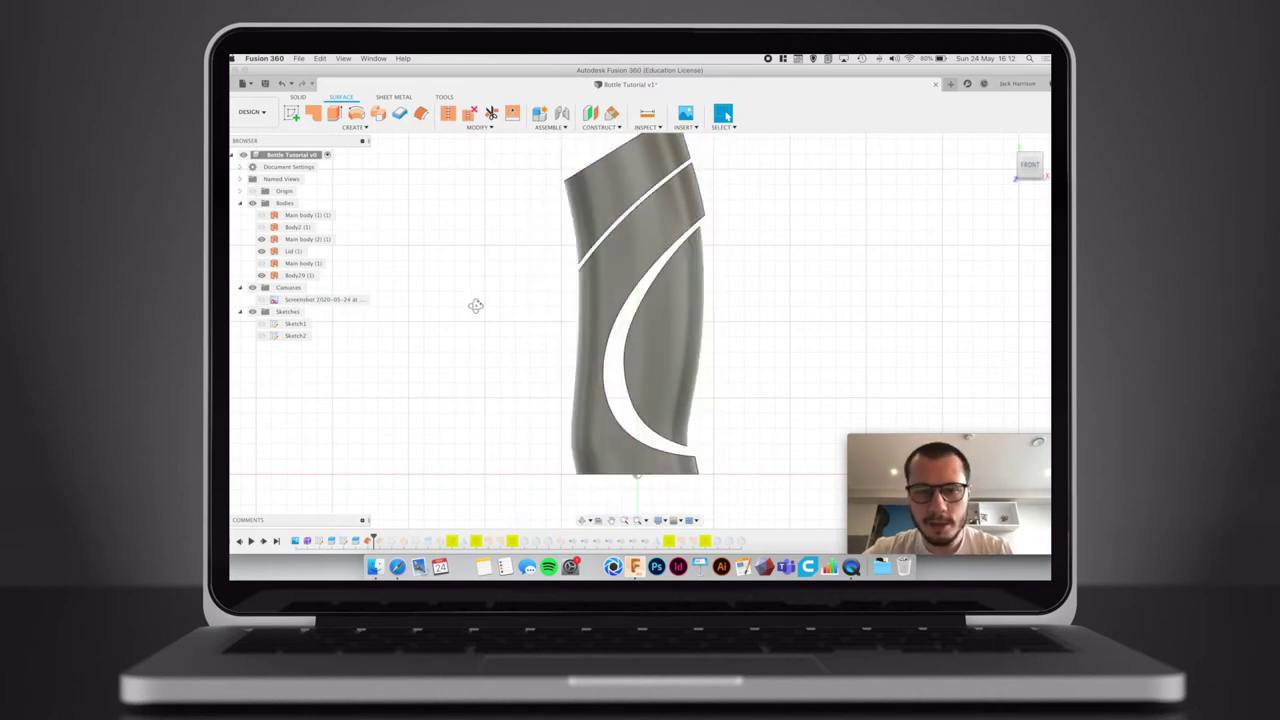
pyautogui.keyDown('shift'); pyautogui.moveTo(475, 305); pyautogui.dragTo(475, 317, button='middle'); pyautogui.keyUp('shift')
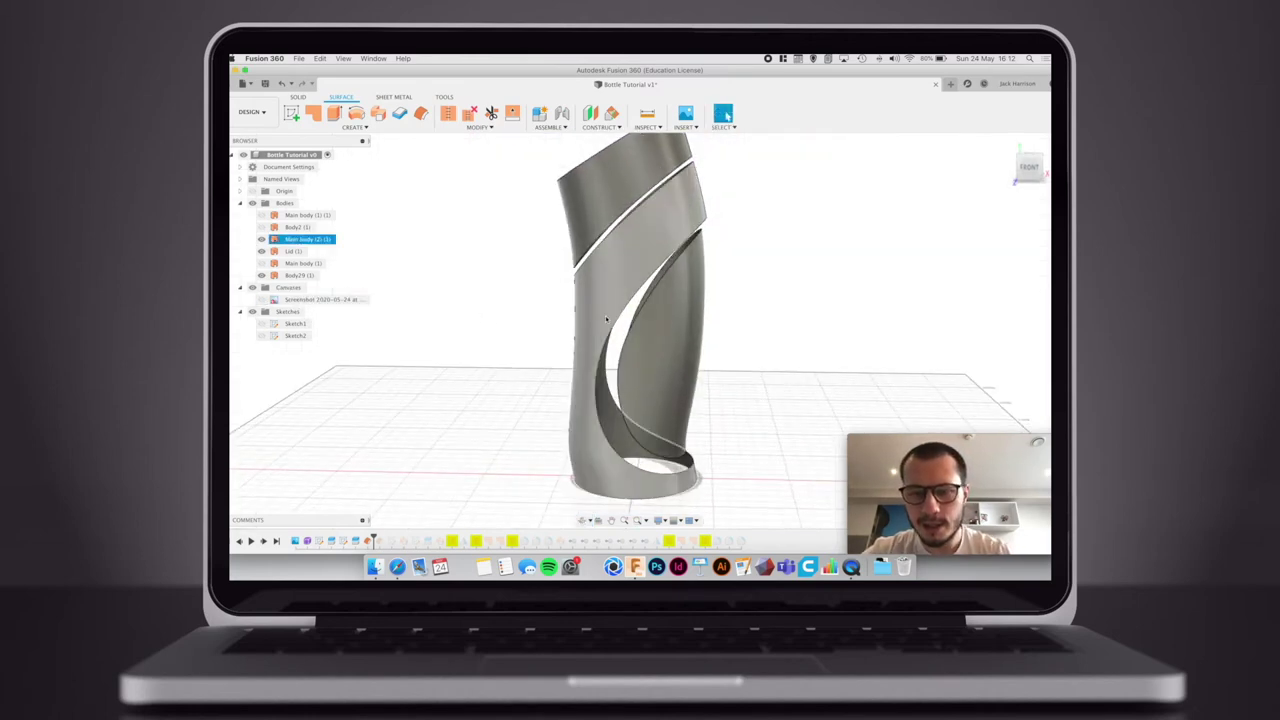
# - Create a sketch on the front plane and project the two corner points at the upper end of the curved gap
pyautogui.click(291, 112)
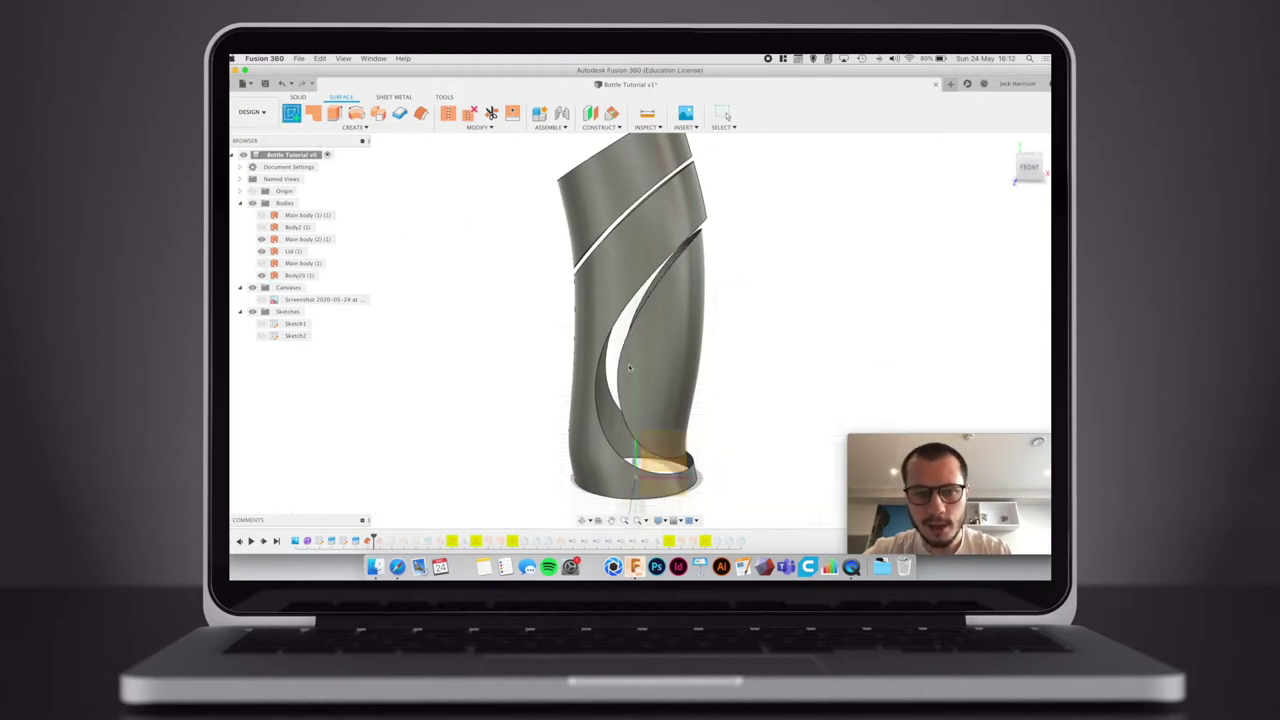
pyautogui.click(673, 443)
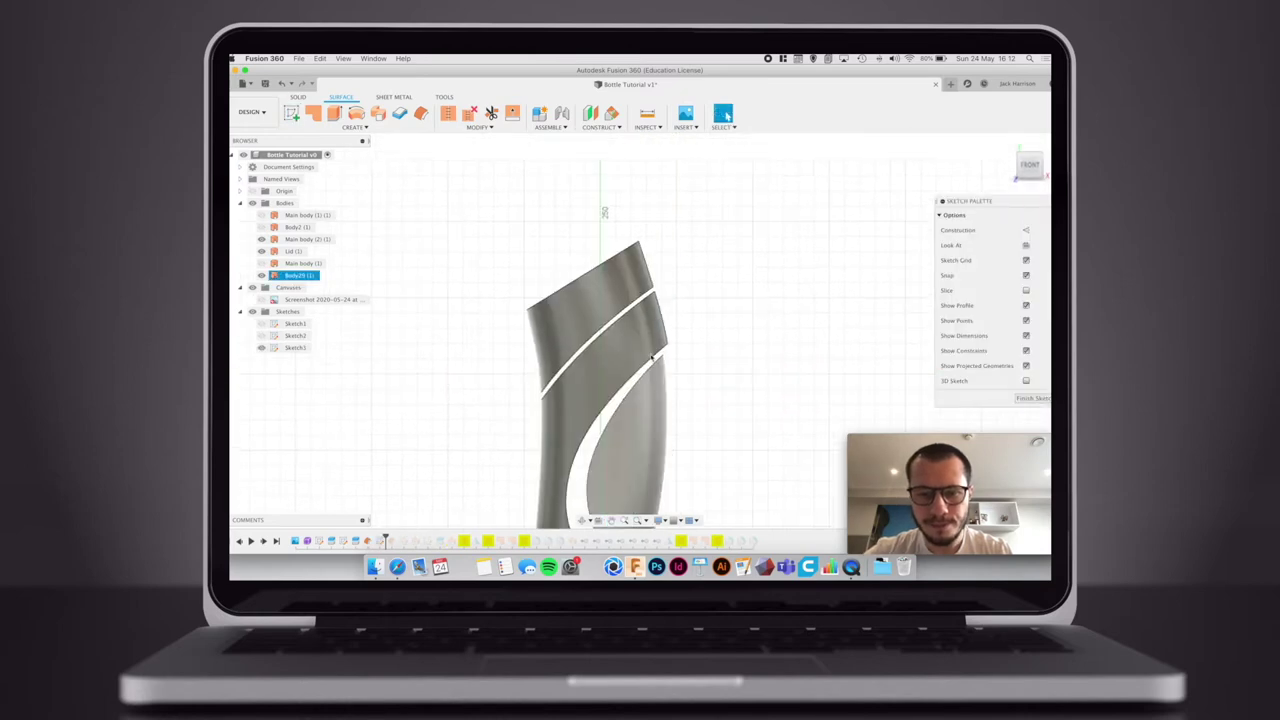
pyautogui.scroll(10, 652, 357)
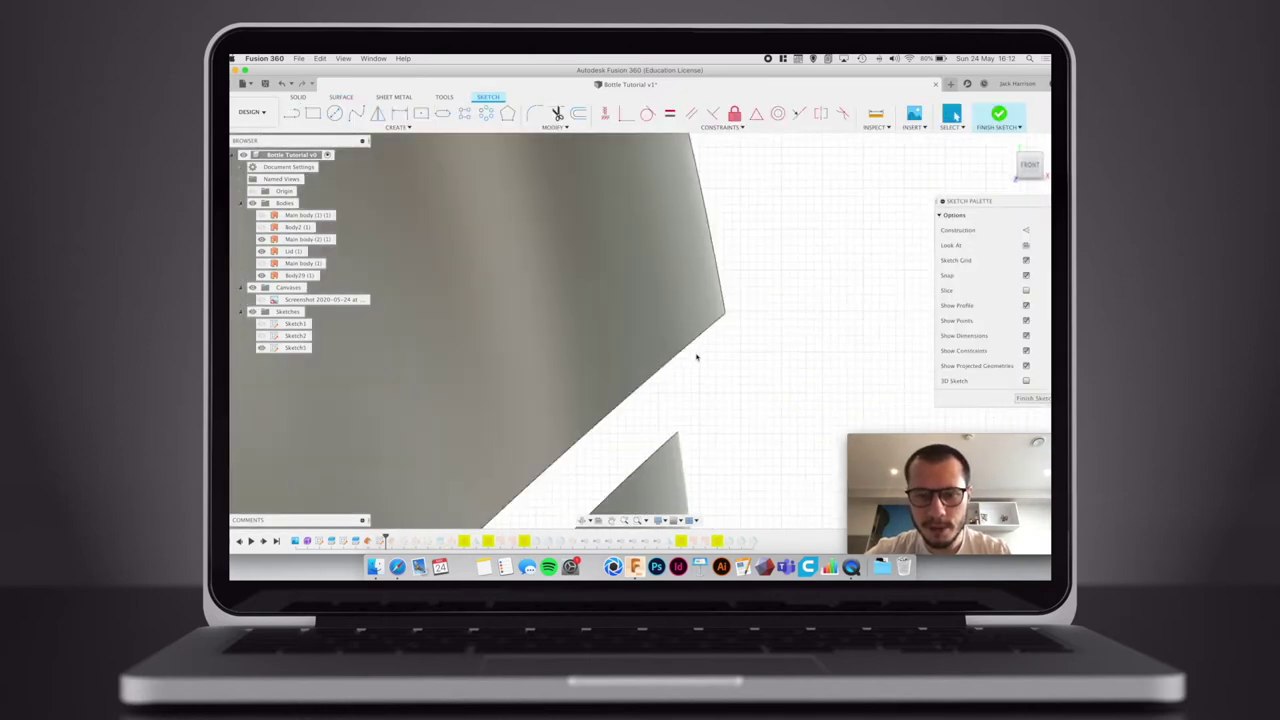
pyautogui.press('p')
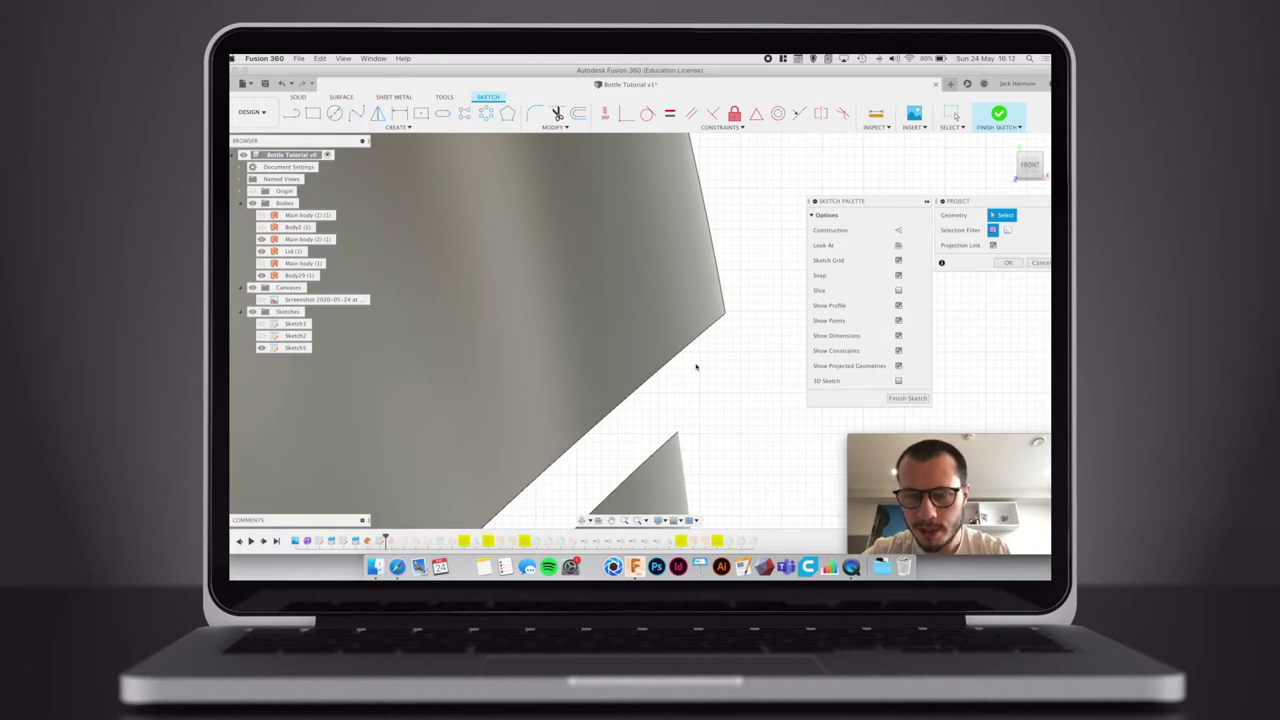
pyautogui.click(726, 314)
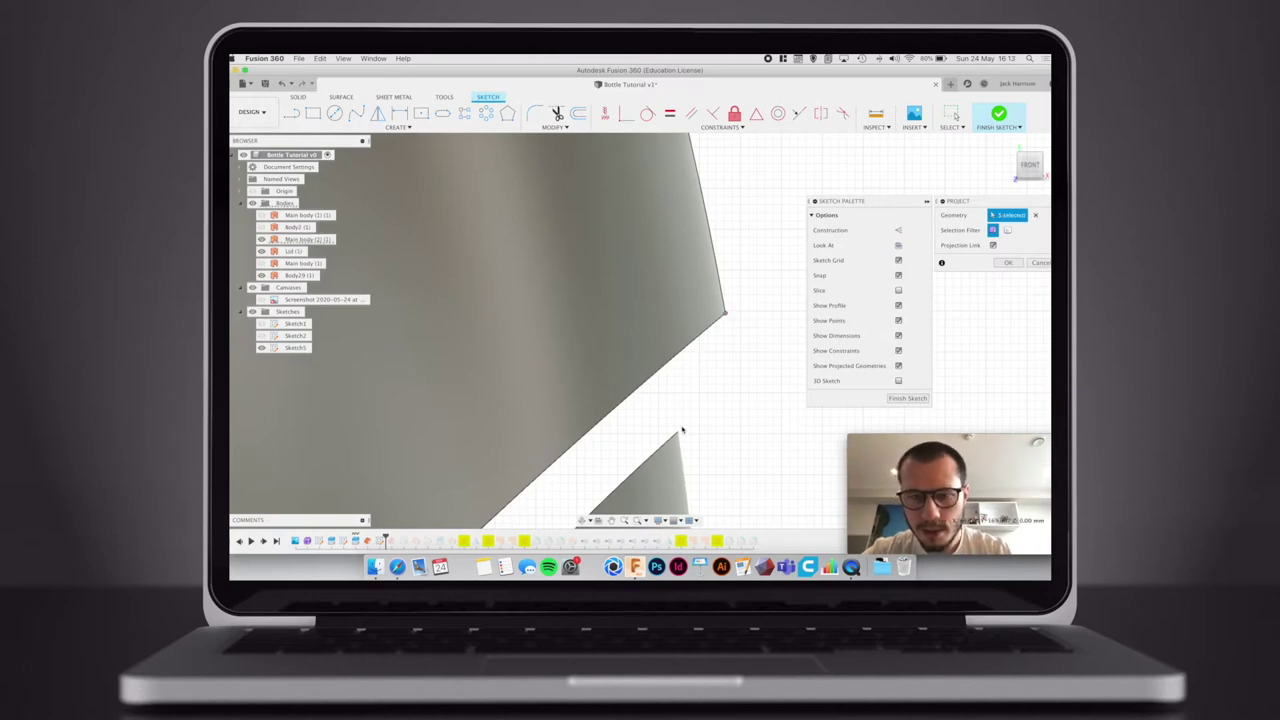
pyautogui.click(727, 317)
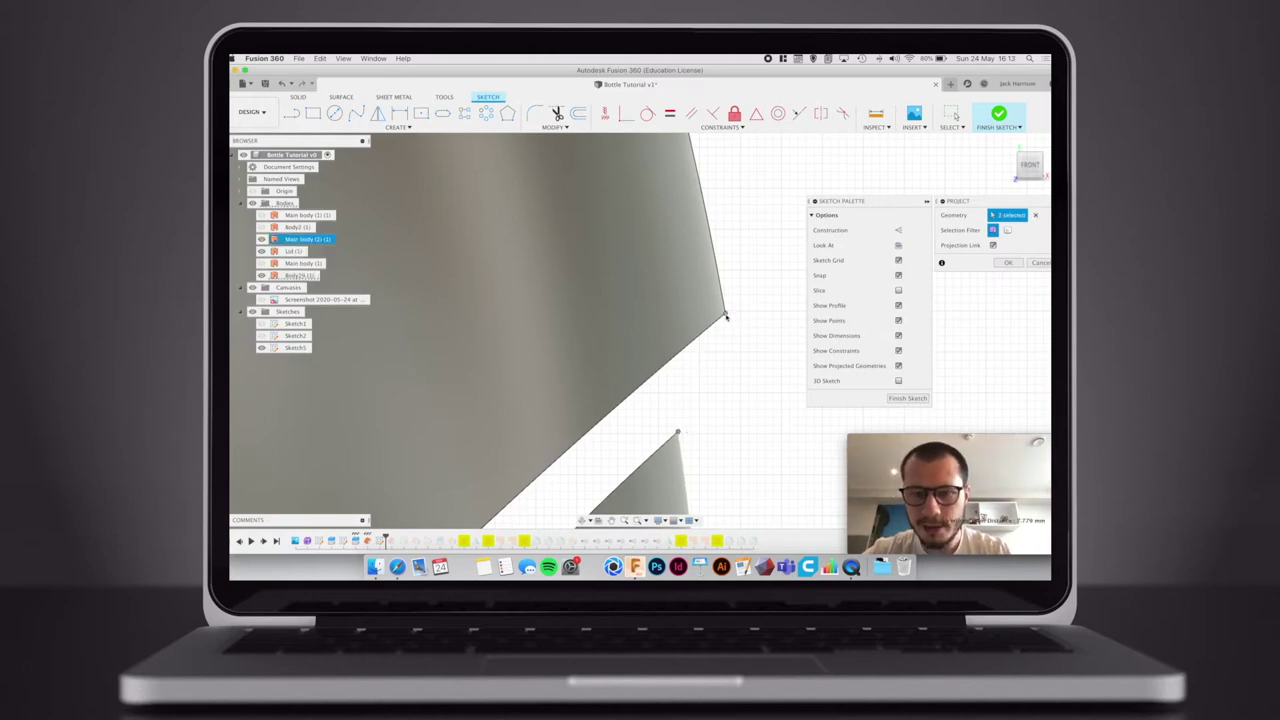
pyautogui.click(1008, 262)
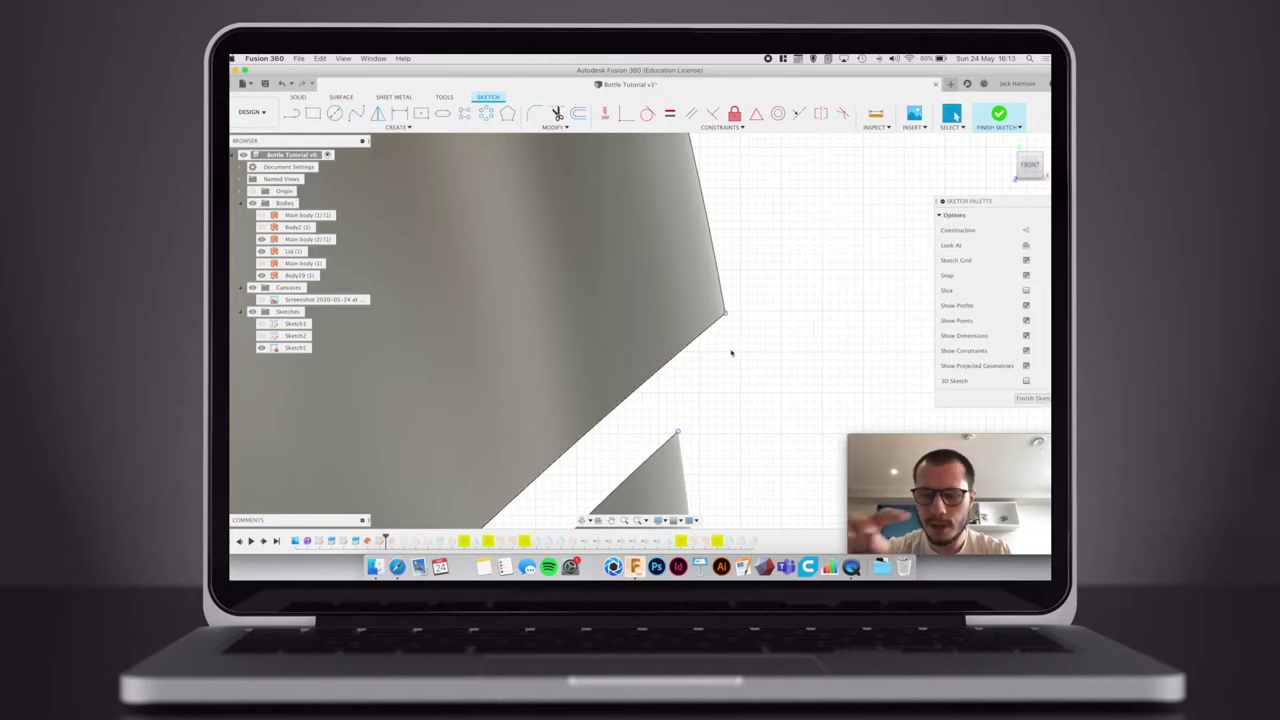
# - Draw a line joining the two projected corner points across the gap and finish the sketch
pyautogui.press('l')
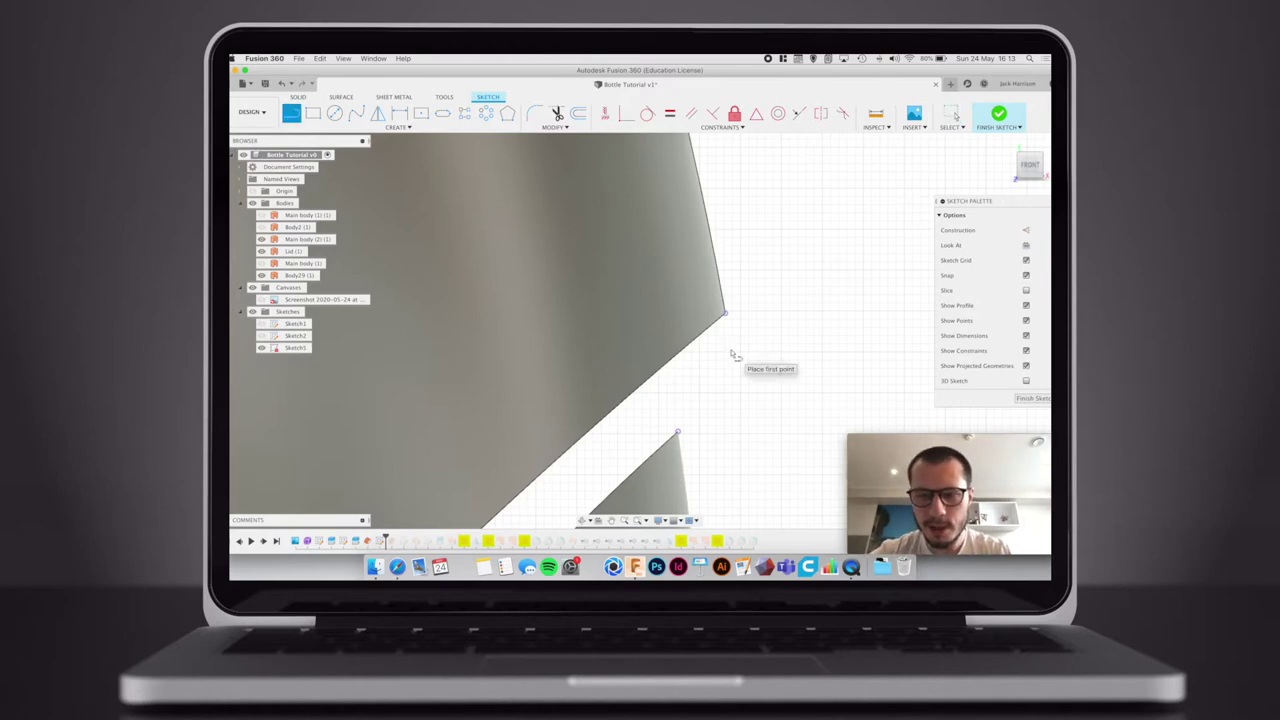
pyautogui.click(725, 313)
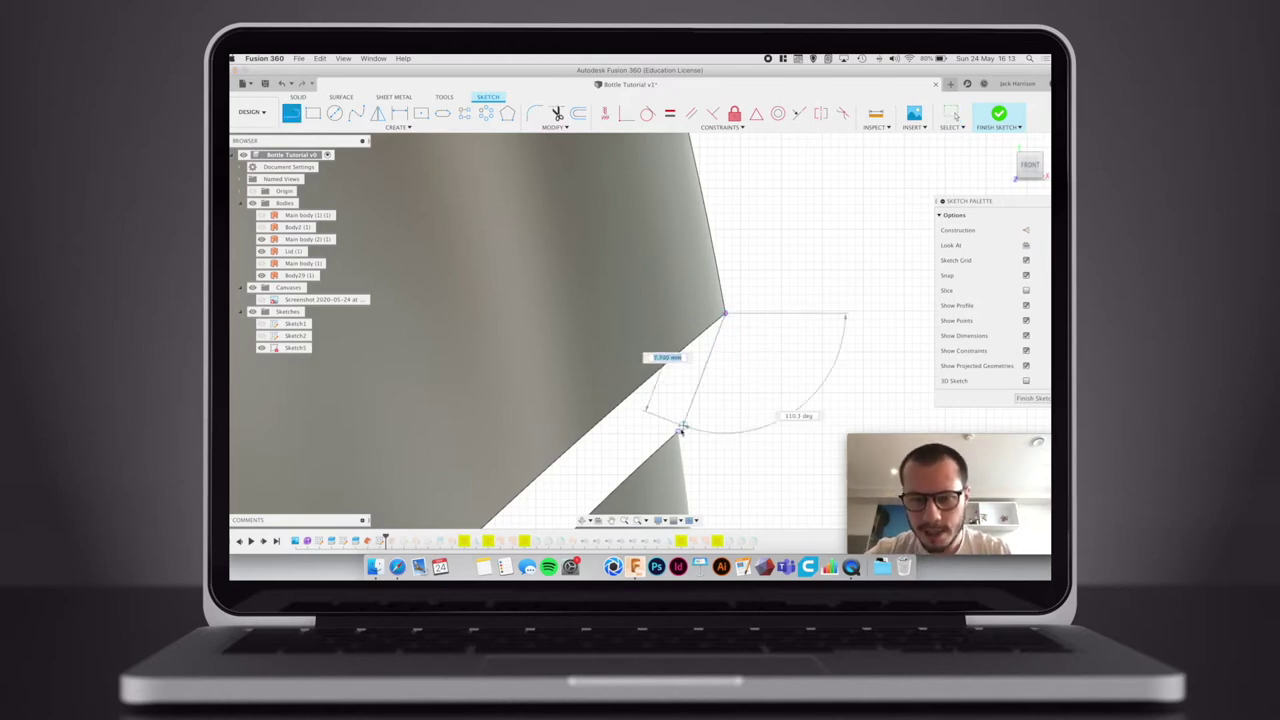
pyautogui.click(678, 432)
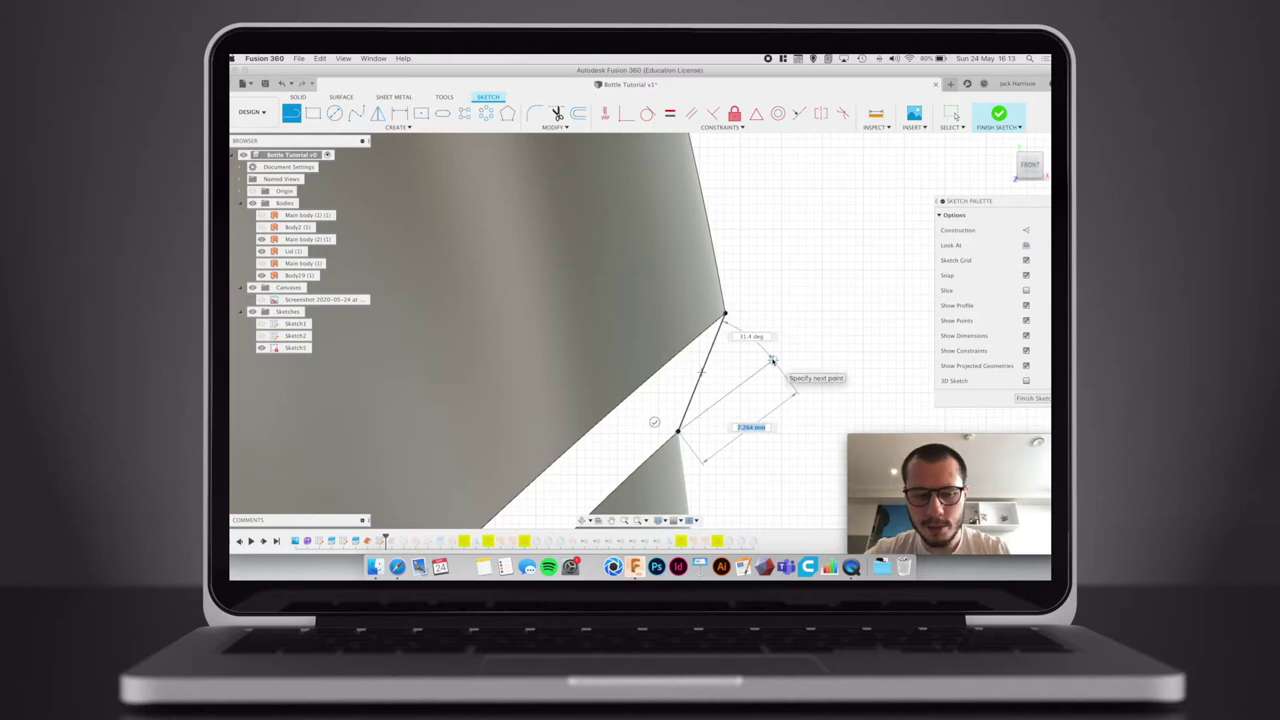
pyautogui.press('Escape')
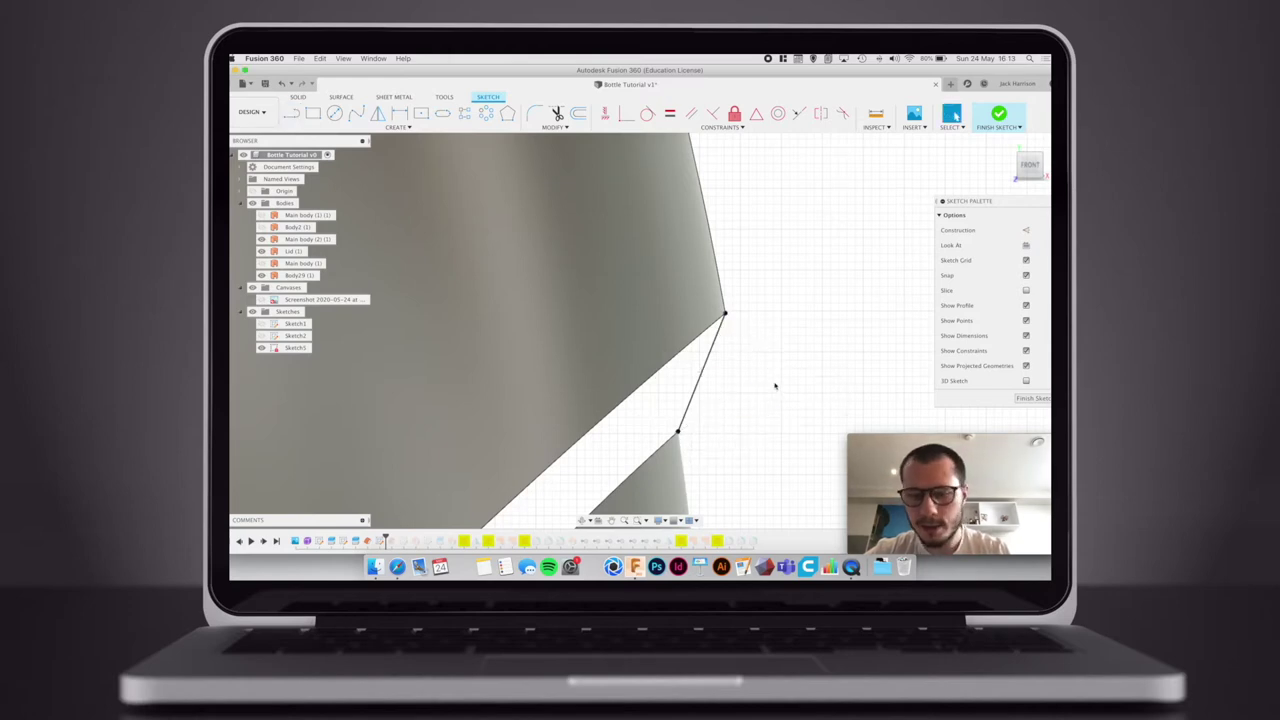
pyautogui.moveTo(770, 378); pyautogui.dragTo(795, 304, button='middle')
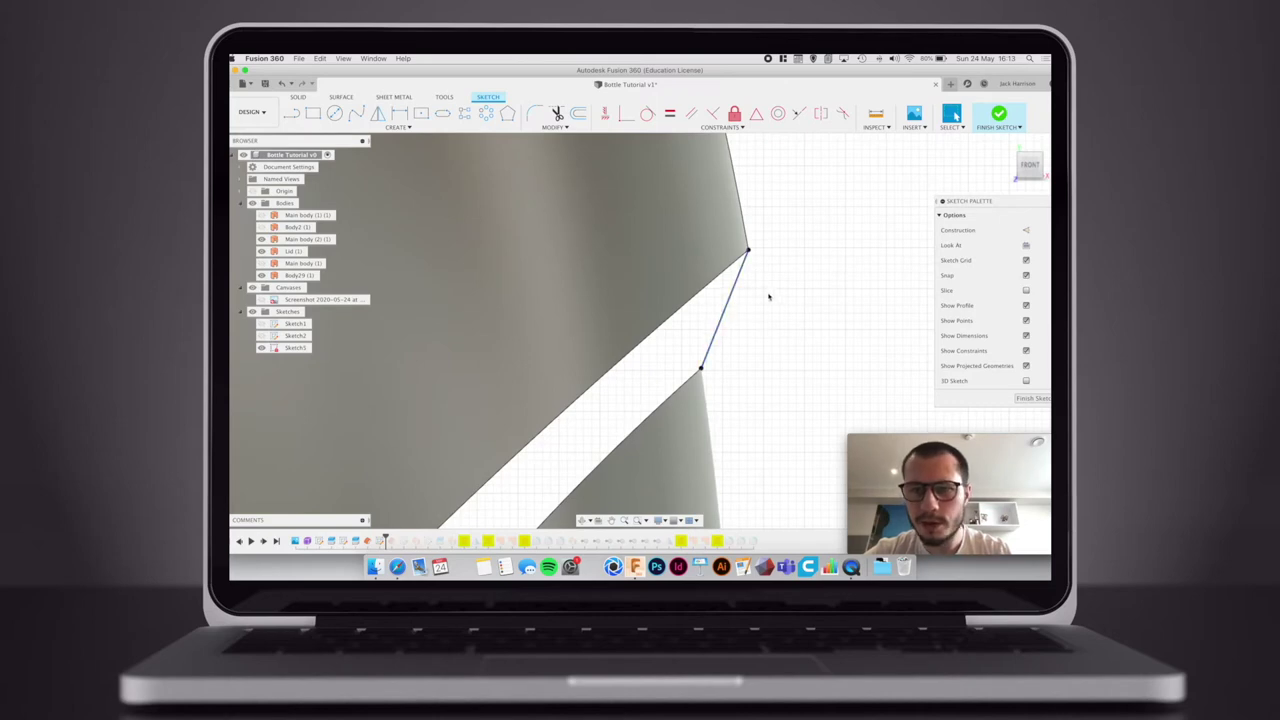
pyautogui.click(1007, 143)
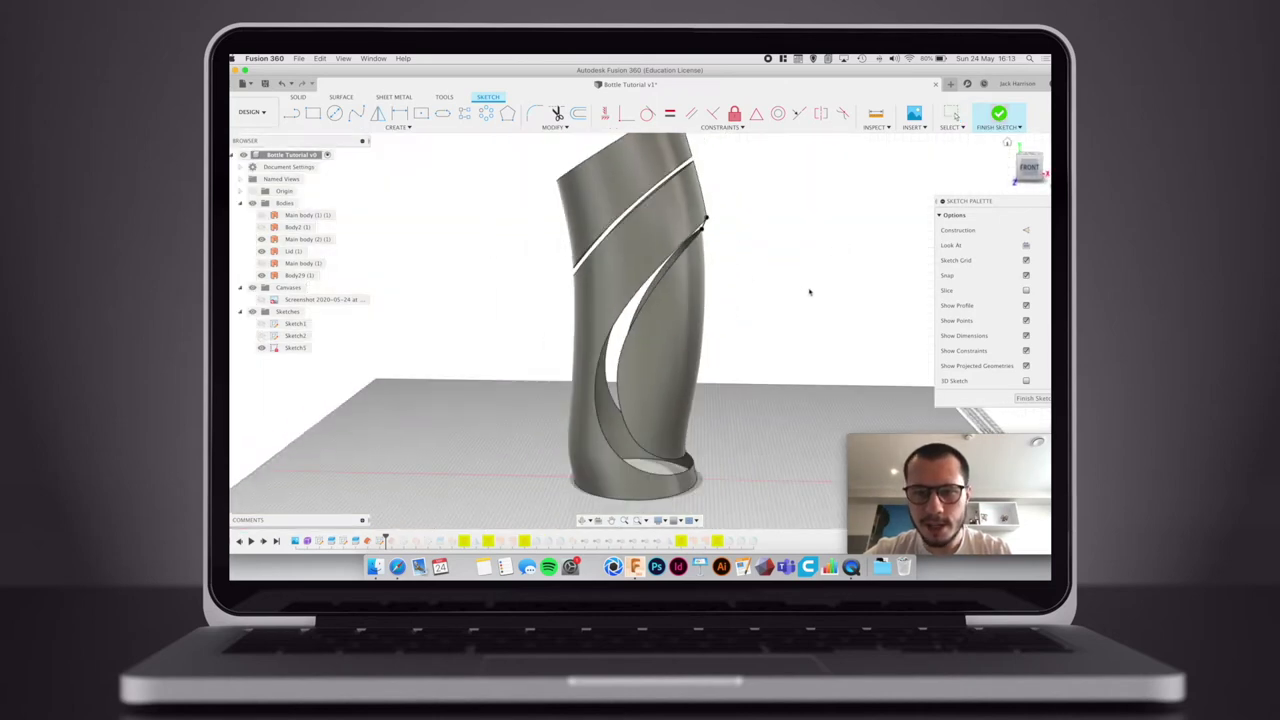
pyautogui.keyDown('shift'); pyautogui.moveTo(763, 286); pyautogui.dragTo(749, 288, button='middle'); pyautogui.keyUp('shift')
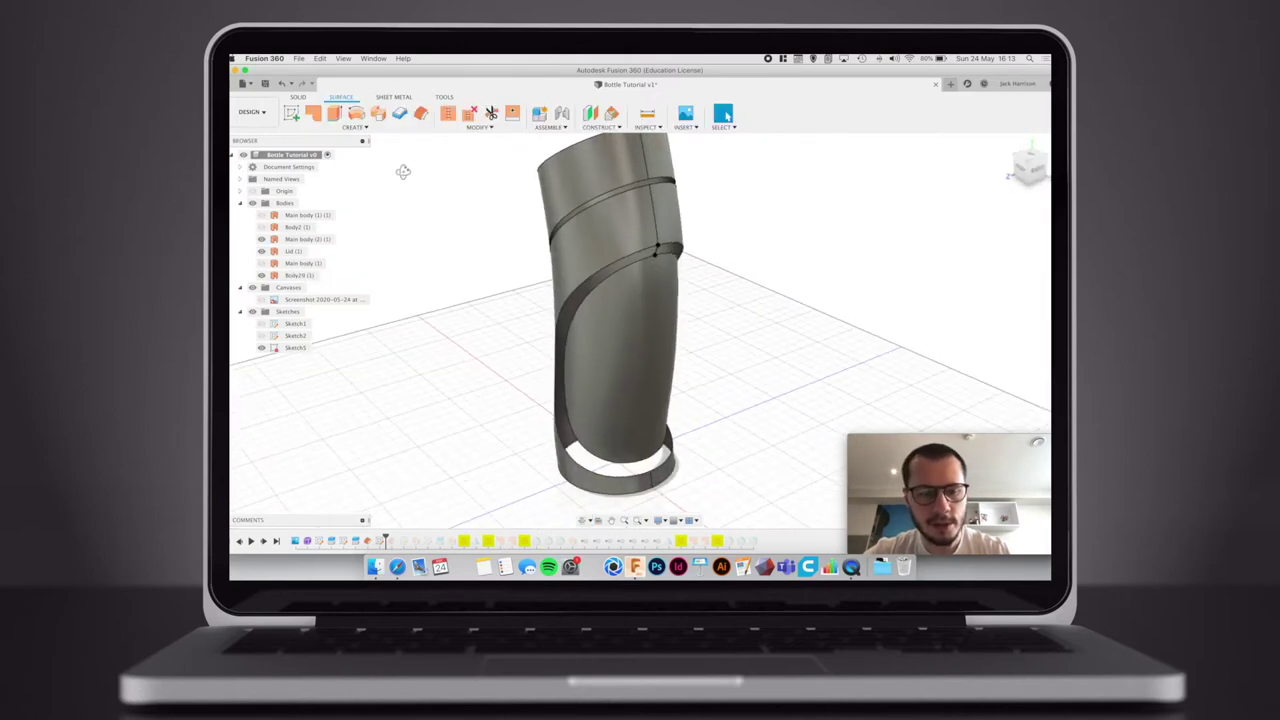
# - Start a Path + Guide Rail sweep using the sketched line as profile and, with chain selection on, the main body's cutout edge as path
pyautogui.click(378, 112)
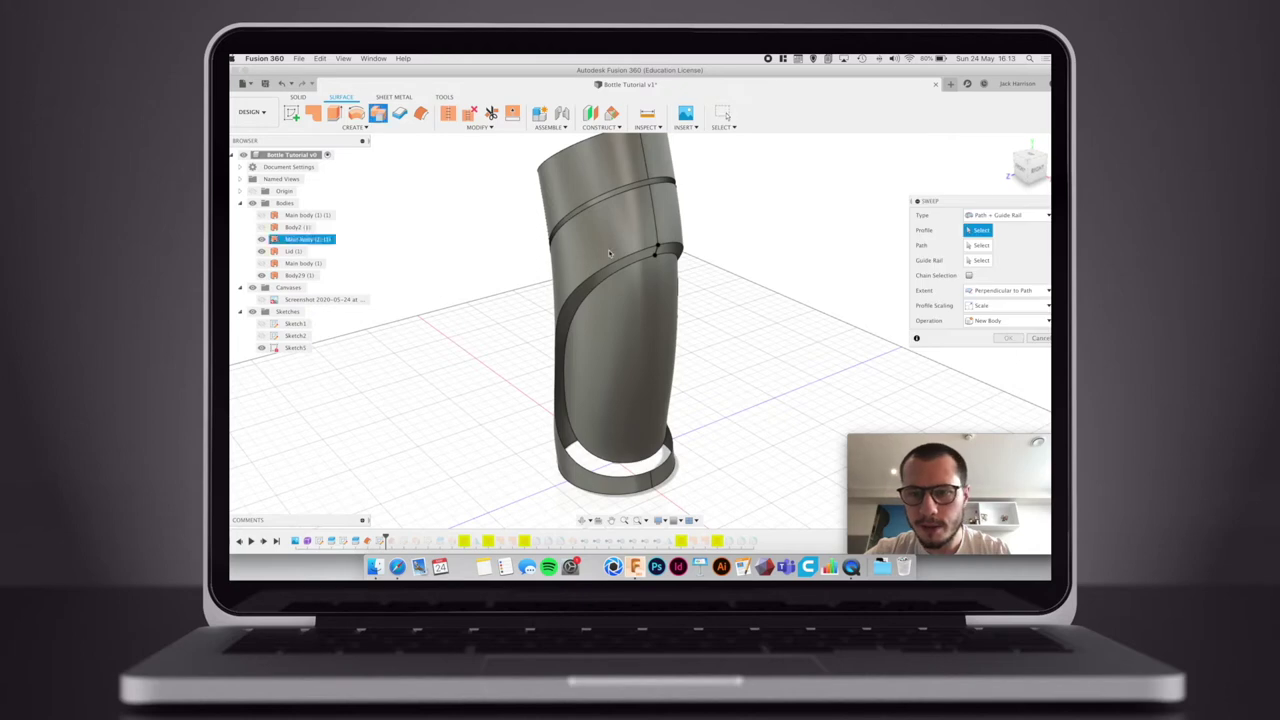
pyautogui.scroll(5, 655, 255)
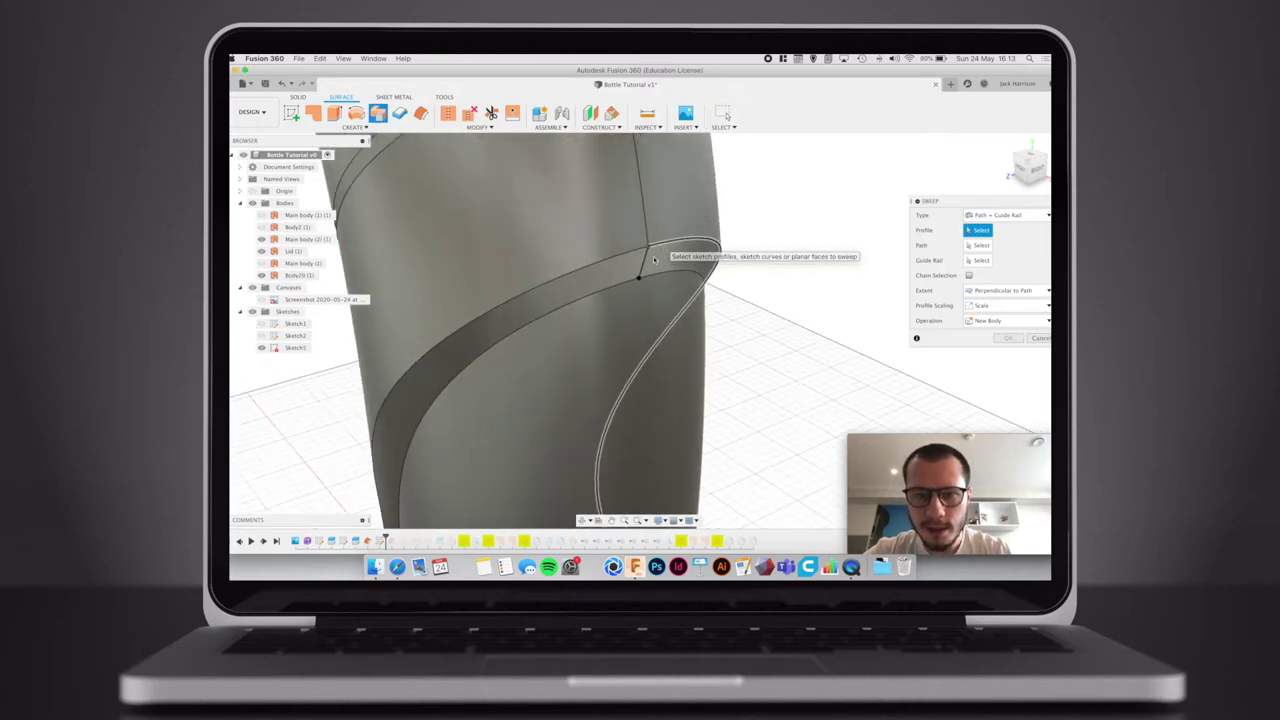
pyautogui.click(645, 261)
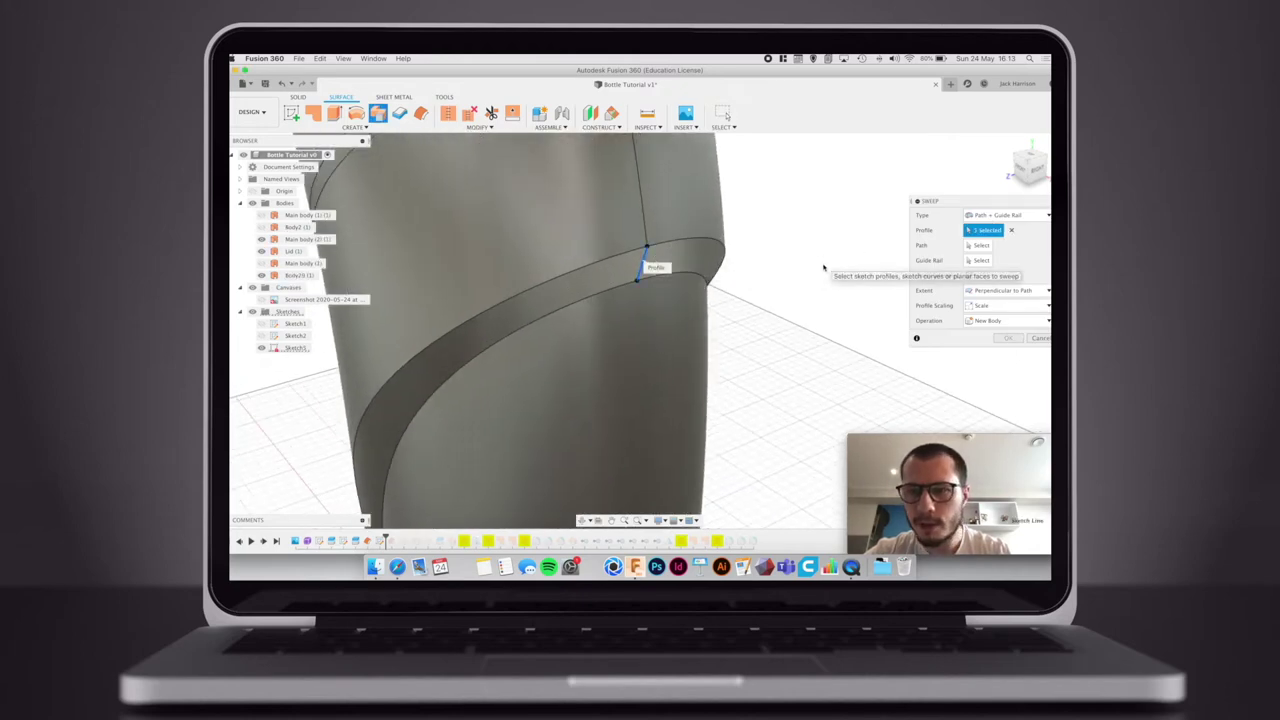
pyautogui.click(972, 247)
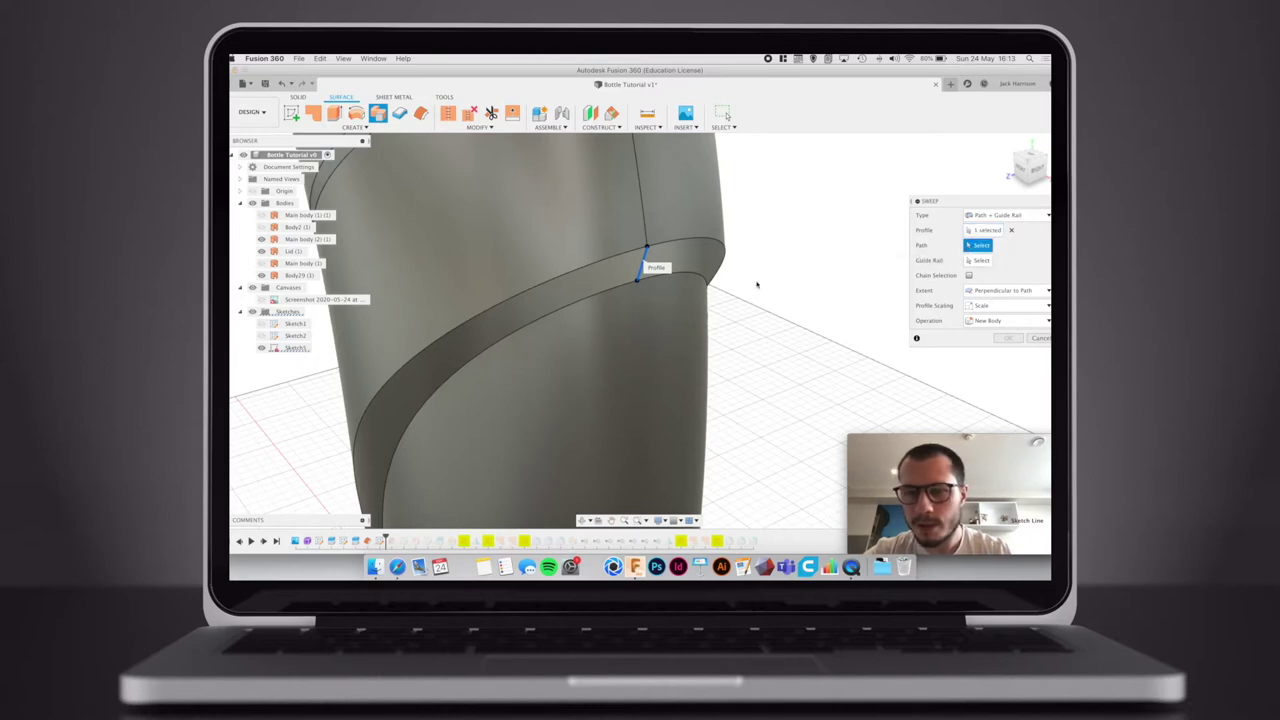
pyautogui.click(968, 276)
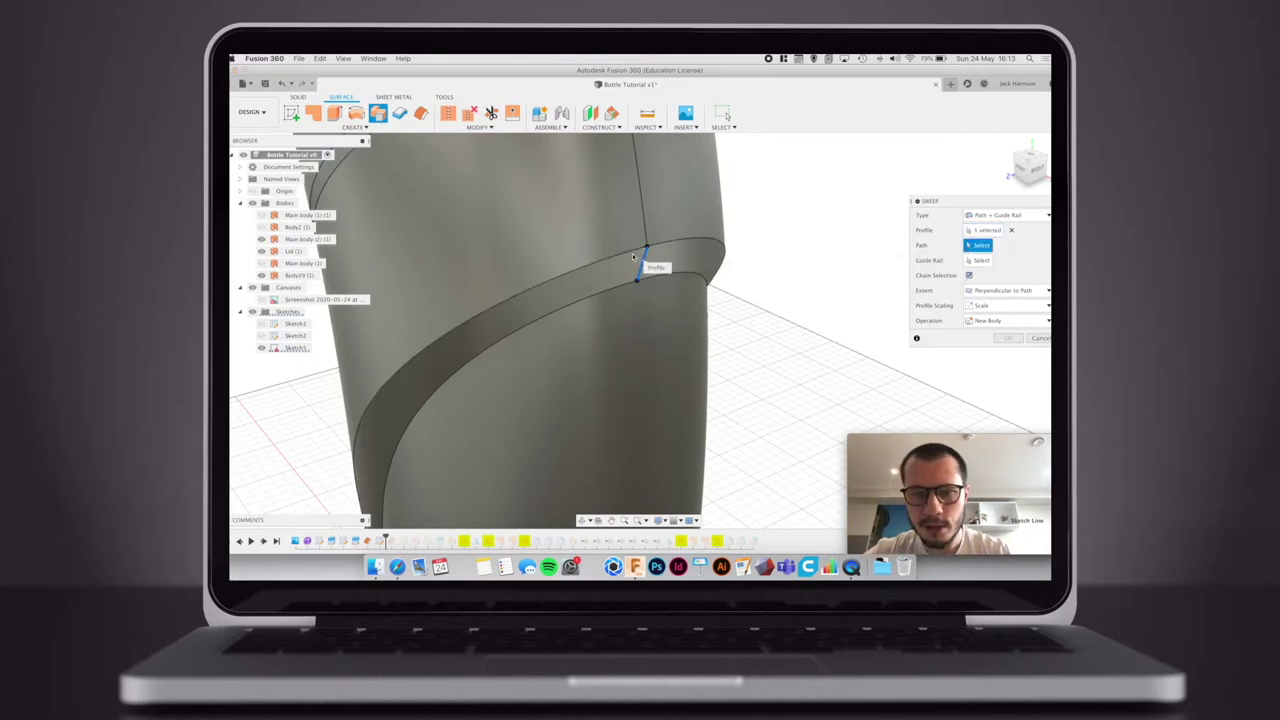
pyautogui.click(601, 258)
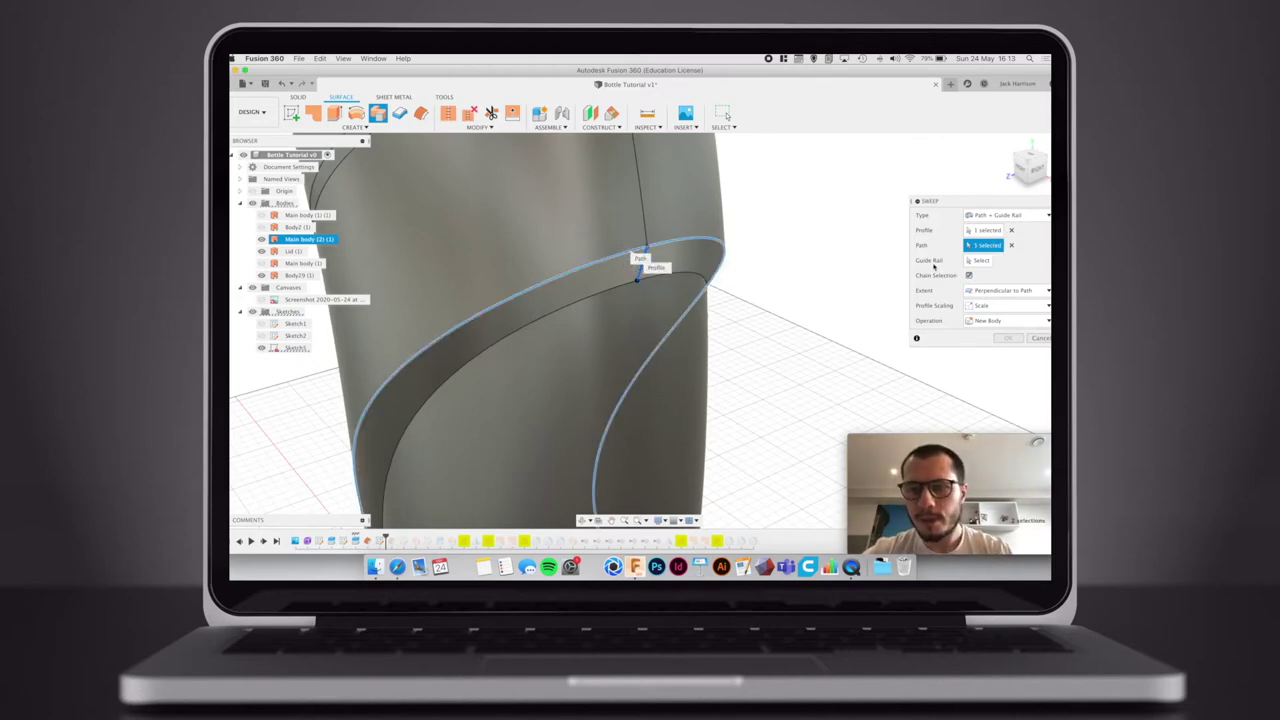
# - Select the offset grip surface's outer edge as the guide rail for the sweep
pyautogui.click(976, 261)
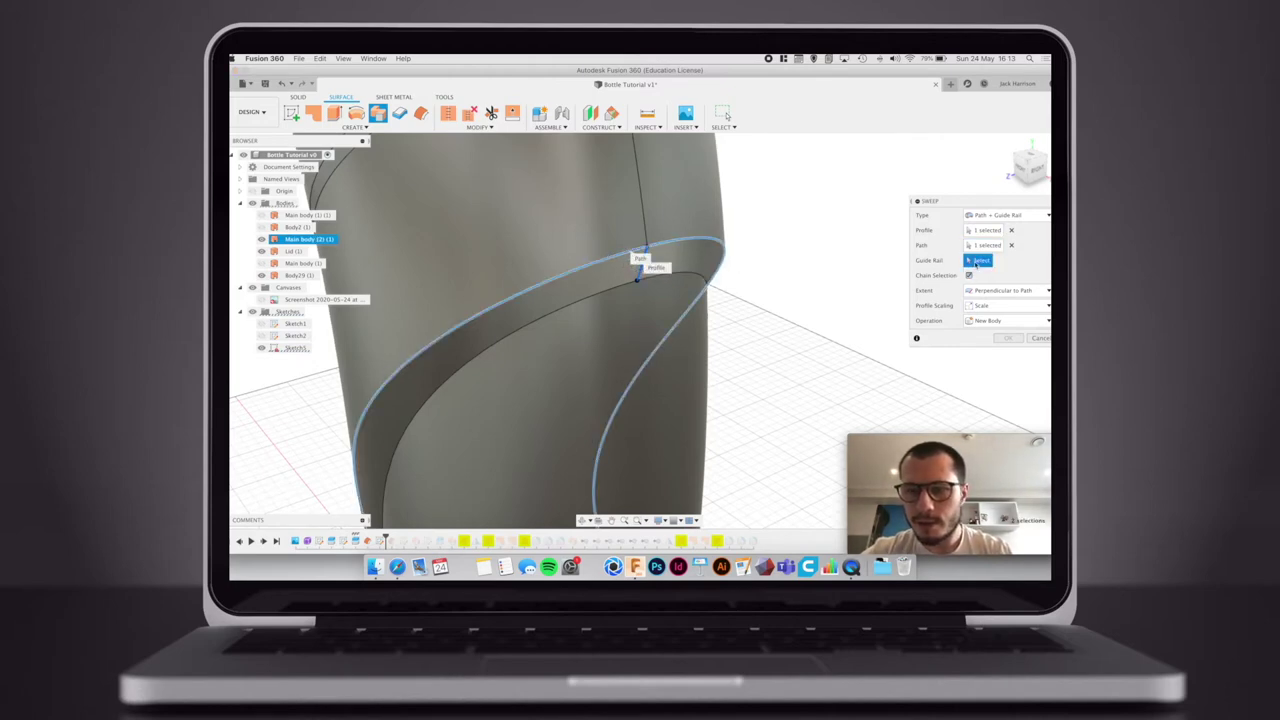
pyautogui.click(700, 284)
pyautogui.moveTo(749, 331); pyautogui.dragTo(864, 227, button='middle')
pyautogui.scroll(3, 773, 326)
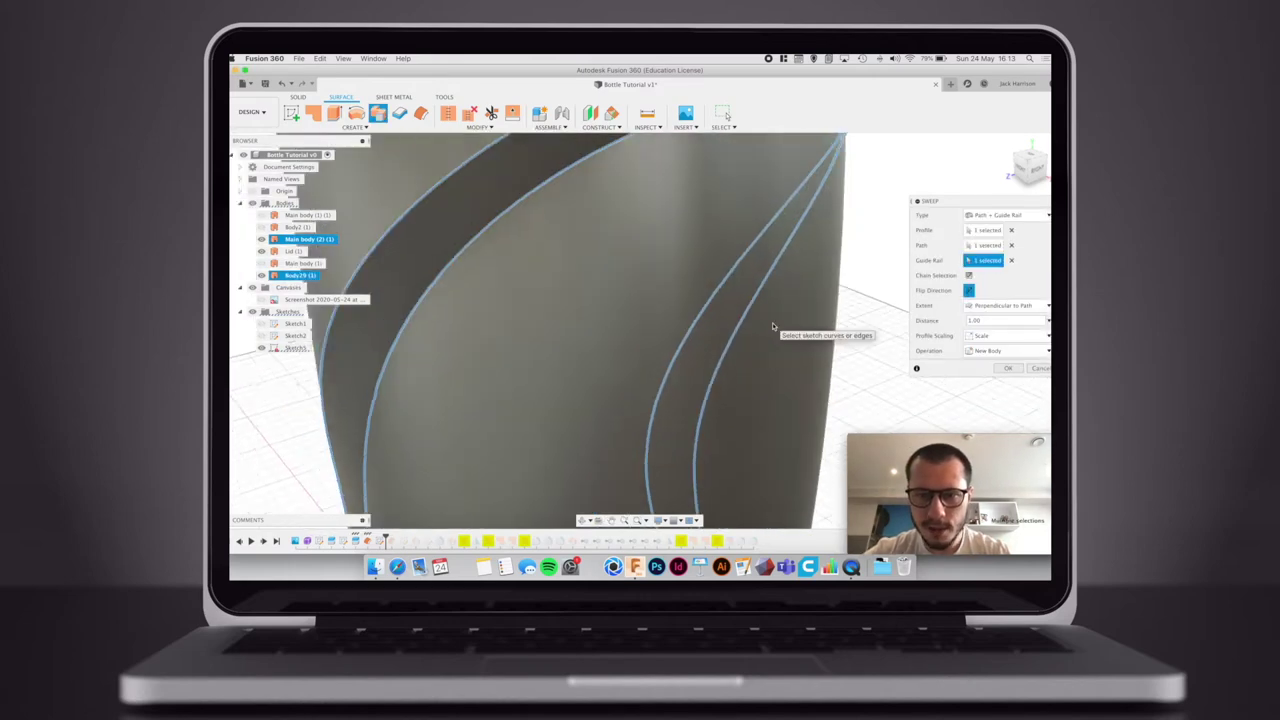
pyautogui.scroll(-3, 773, 326)
pyautogui.moveTo(670, 421); pyautogui.dragTo(694, 351, button='middle')
# - Try the Single Path sweep type and inspect how the main body and grip surface edges run around the gap
pyautogui.click(988, 217)
pyautogui.click(975, 216)
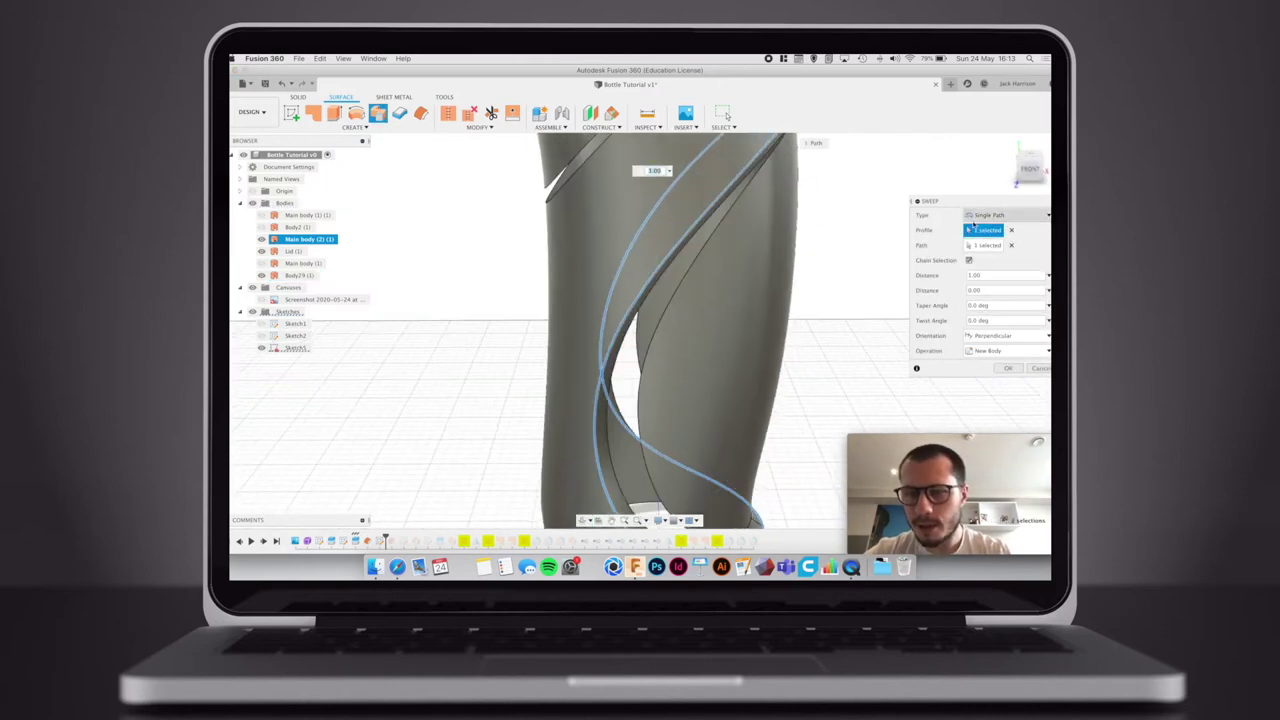
pyautogui.keyDown('shift'); pyautogui.moveTo(750, 205); pyautogui.dragTo(738, 235, button='middle'); pyautogui.keyUp('shift')
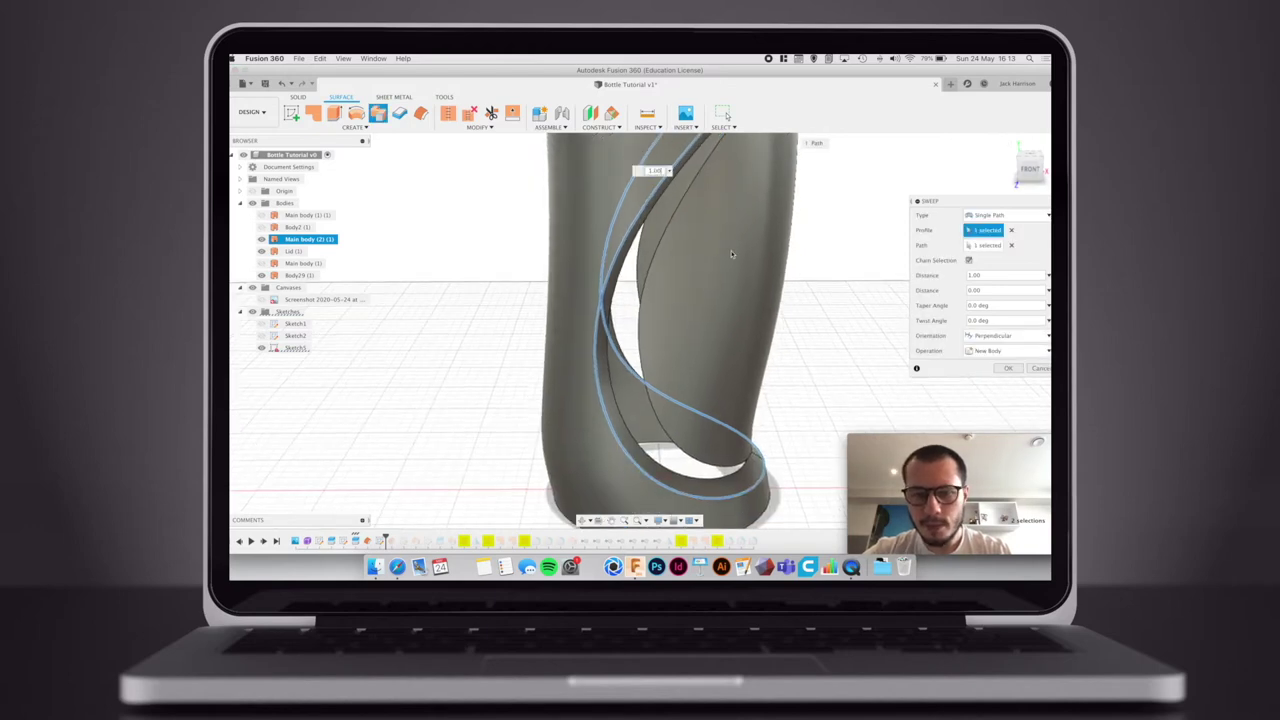
pyautogui.keyDown('shift'); pyautogui.moveTo(660, 408); pyautogui.dragTo(723, 451, button='middle'); pyautogui.keyUp('shift')
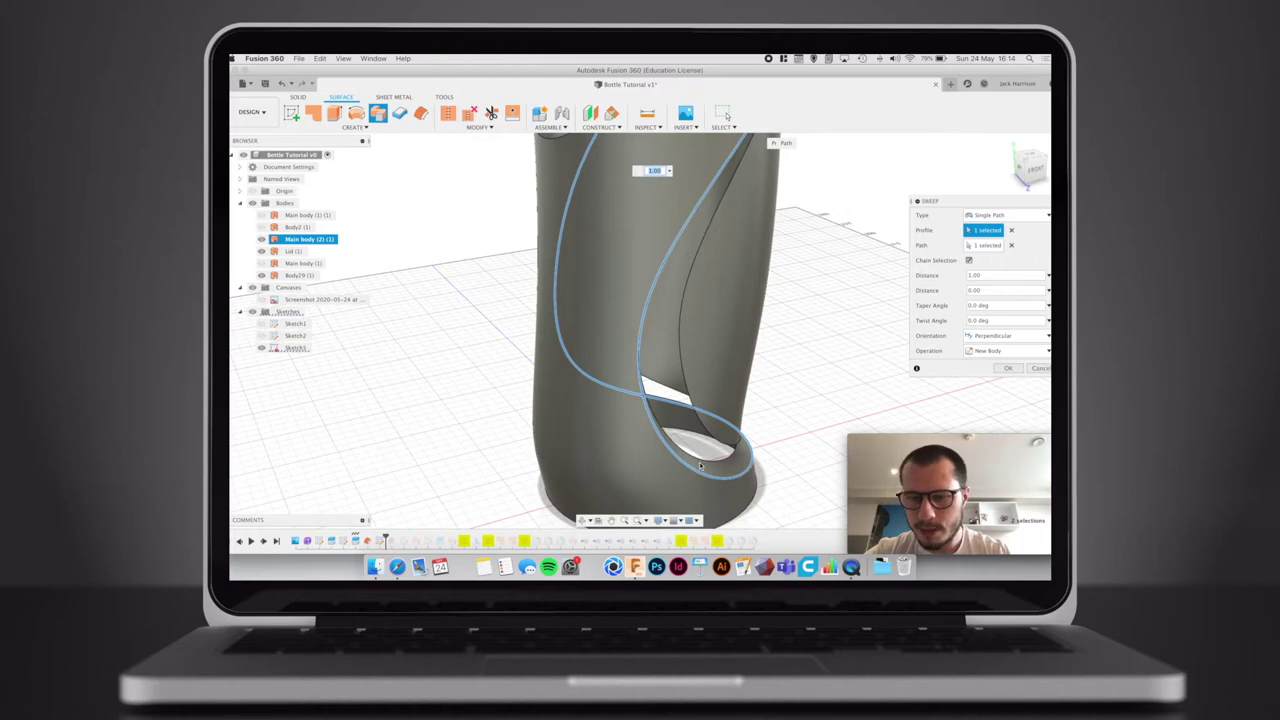
# - Set the sweep type to Path + Guide Rail, pick the offset surface's edge as guide rail, and complete it as a new body
pyautogui.click(1000, 216)
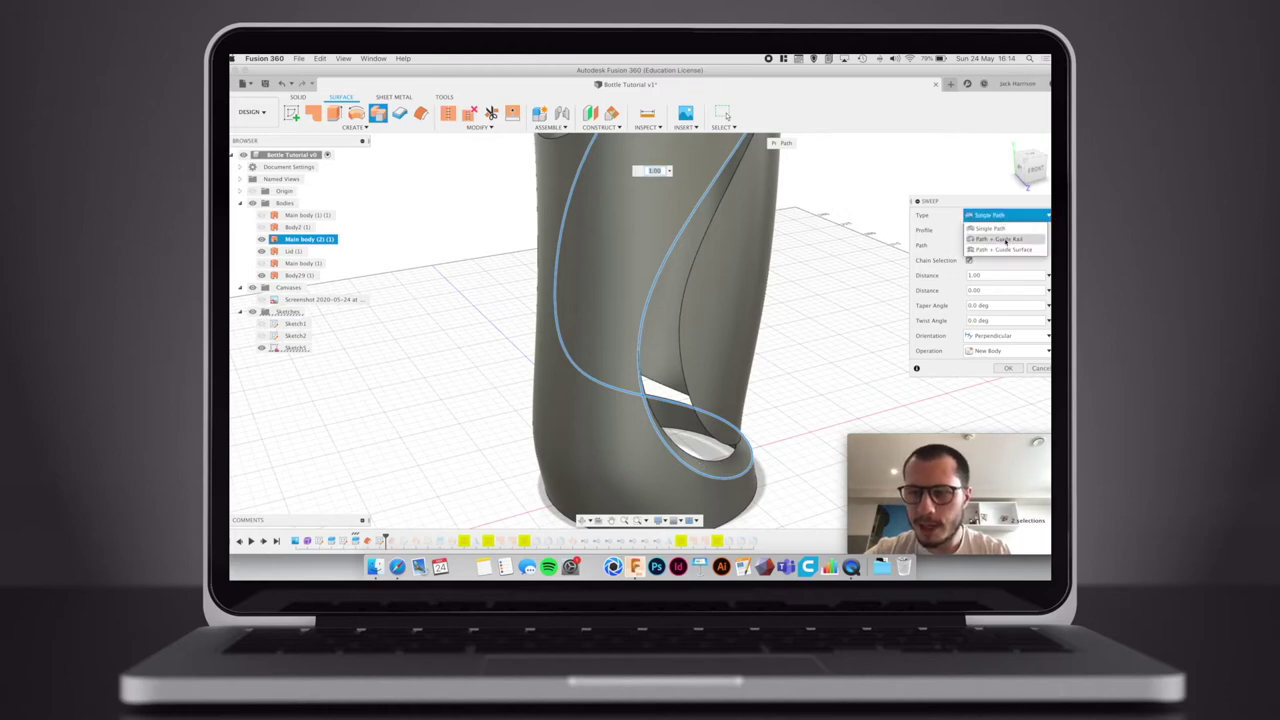
pyautogui.click(1006, 240)
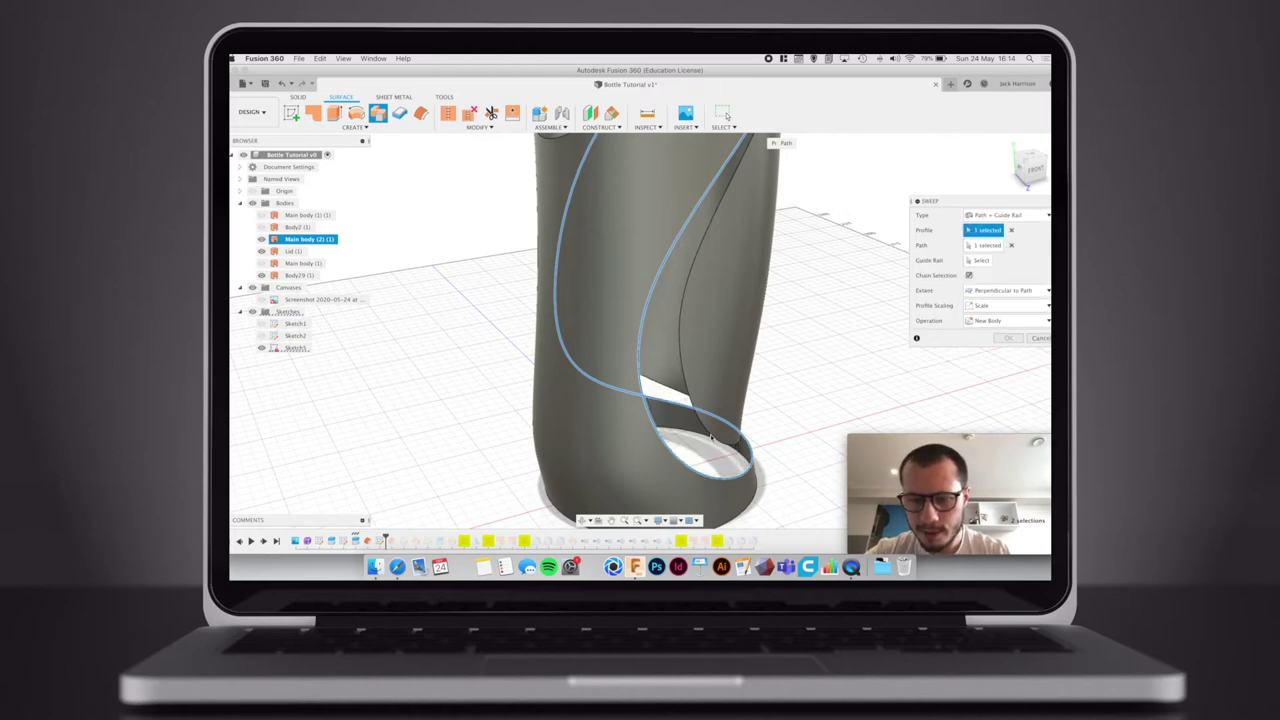
pyautogui.click(978, 260)
pyautogui.click(683, 330)
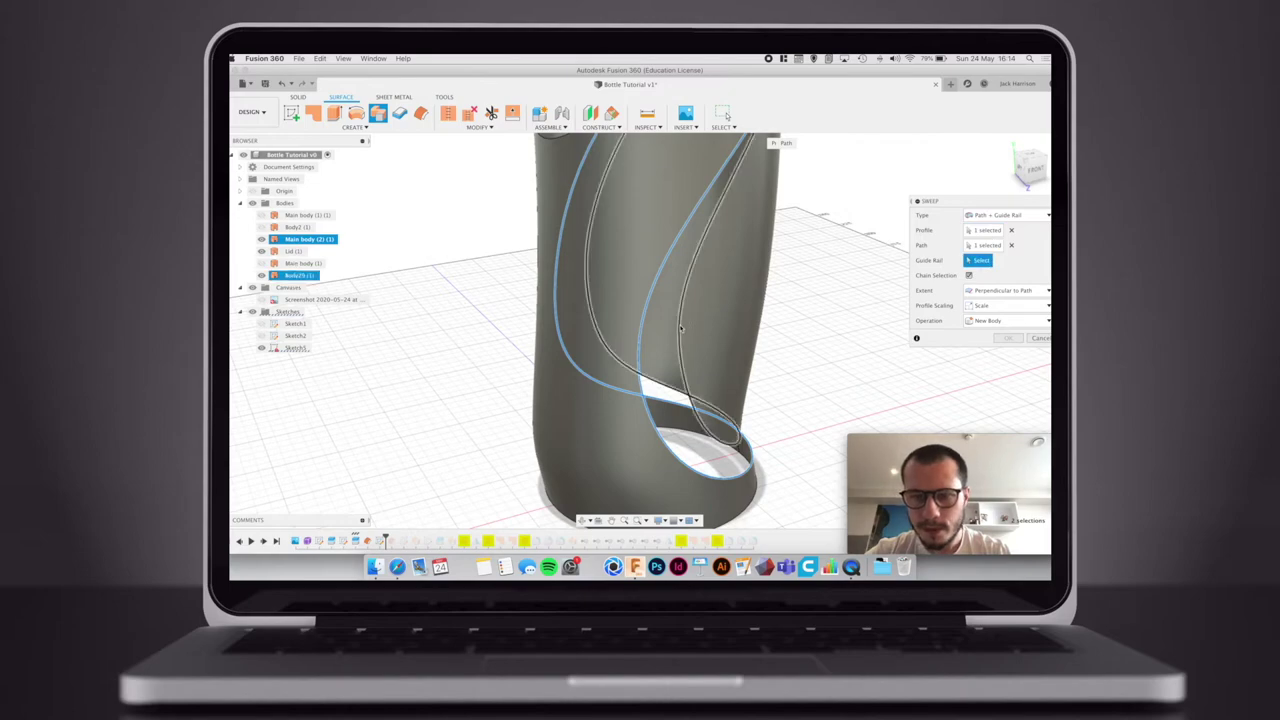
pyautogui.keyDown('shift'); pyautogui.moveTo(800, 348); pyautogui.dragTo(706, 346, button='middle'); pyautogui.keyUp('shift')
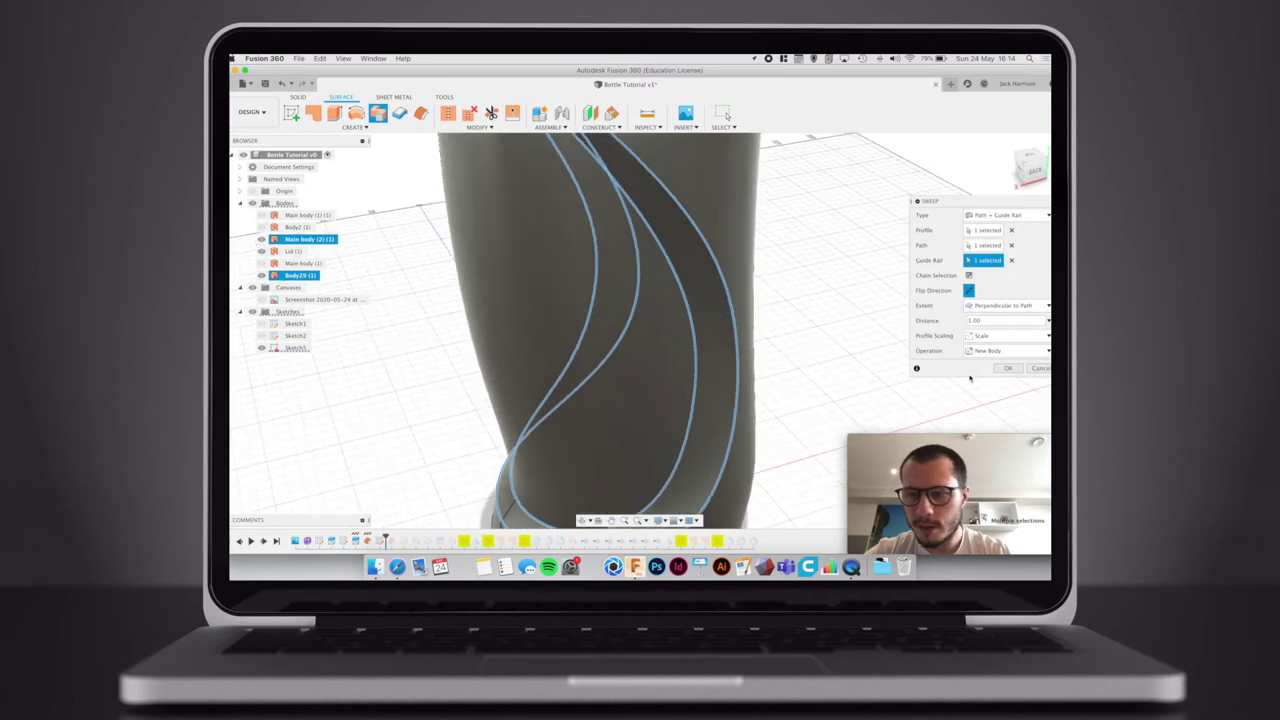
pyautogui.press('Return')
pyautogui.scroll(-5, 771, 375)
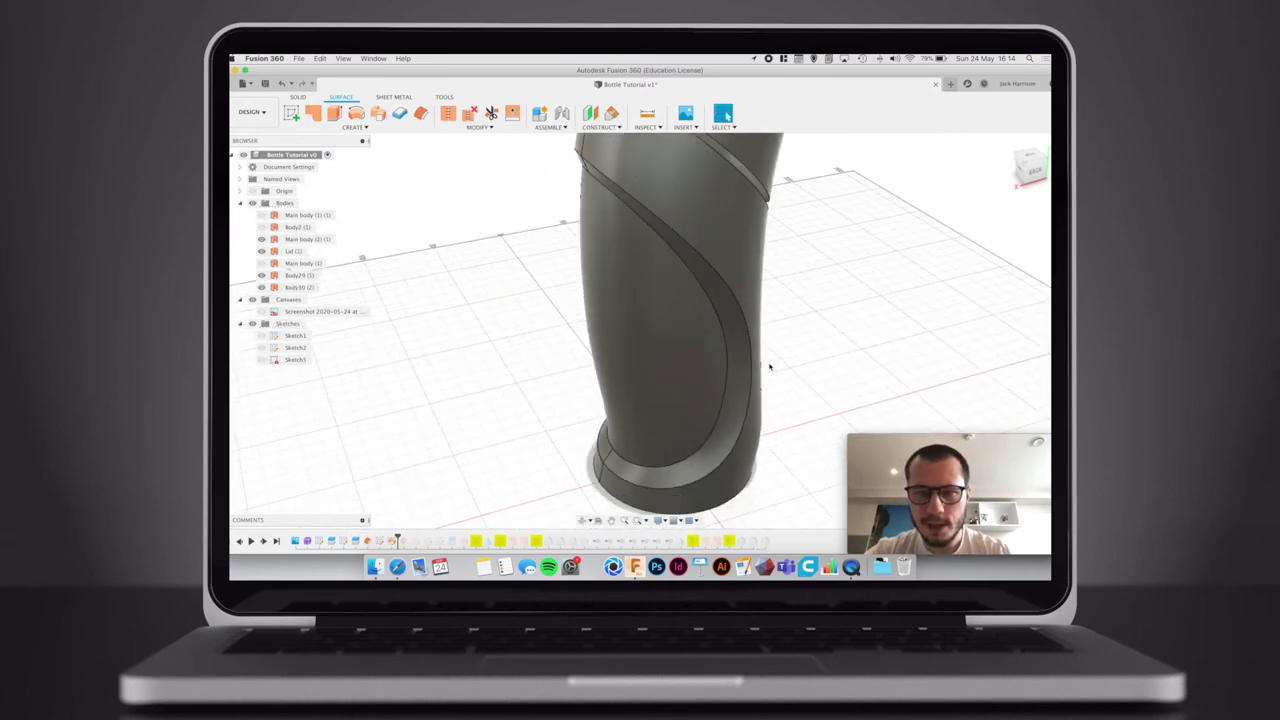
pyautogui.keyDown('shift'); pyautogui.moveTo(771, 375); pyautogui.dragTo(617, 372, button='middle'); pyautogui.keyUp('shift')
pyautogui.click(615, 374)
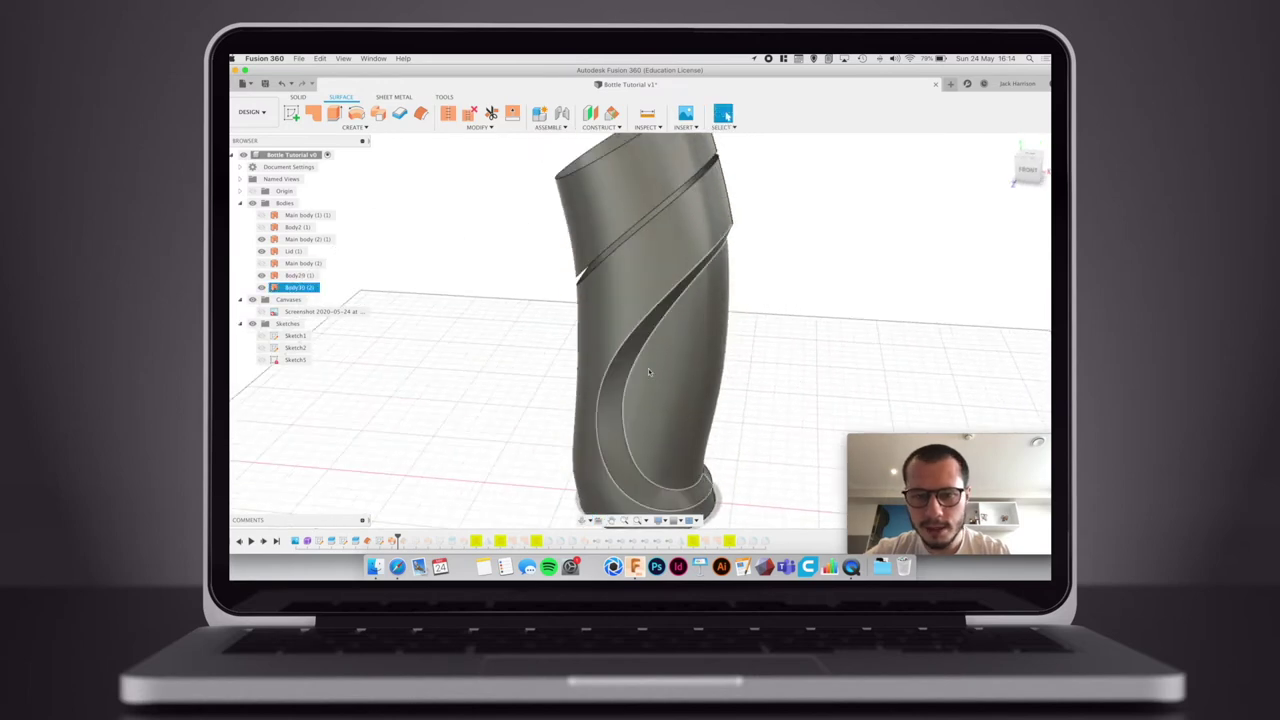
pyautogui.click(792, 305)
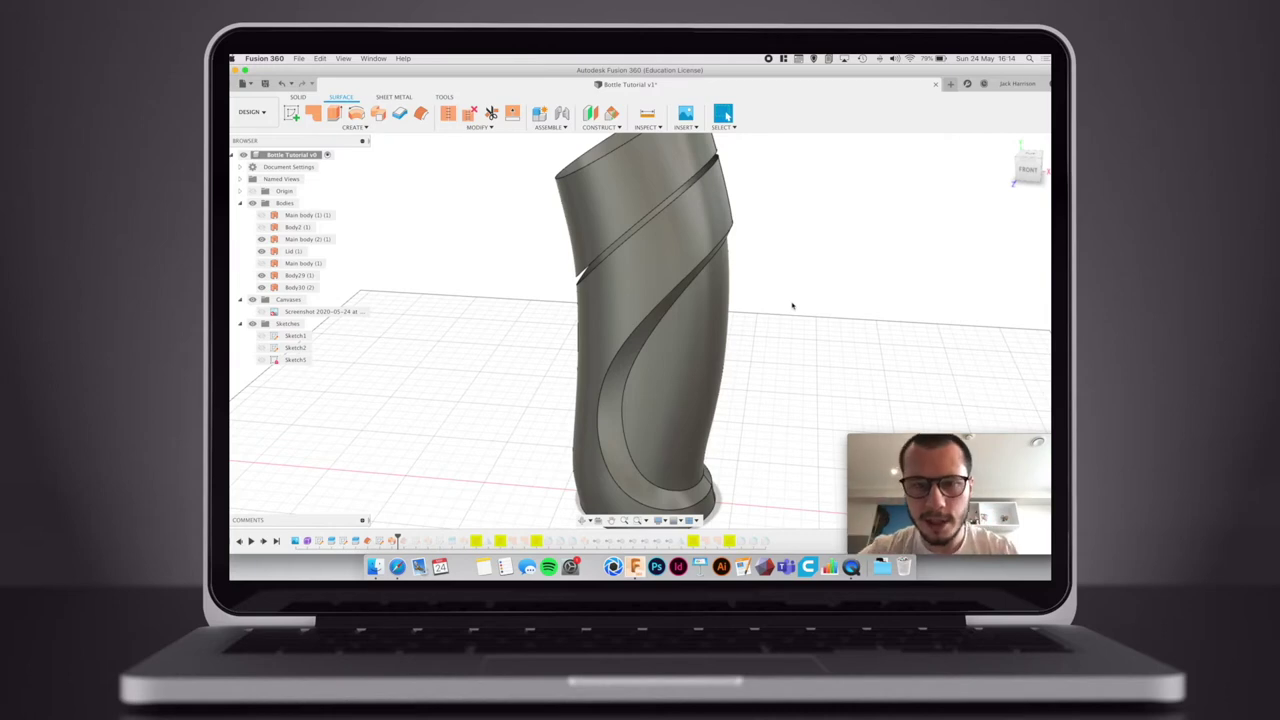
# - Create a sketch on the front plane and project the two corner points at the upper end of the gap between lid and main body
pyautogui.click(654, 237)
pyautogui.moveTo(654, 237)
pyautogui.keyDown('shift'); pyautogui.mouseDown(button='middle')
pyautogui.moveTo(651, 291)
pyautogui.moveTo(683, 286)
pyautogui.moveTo(686, 260)
pyautogui.moveTo(649, 266)
pyautogui.mouseUp(button='middle'); pyautogui.keyUp('shift')
pyautogui.press('Escape')
pyautogui.click(292, 113)
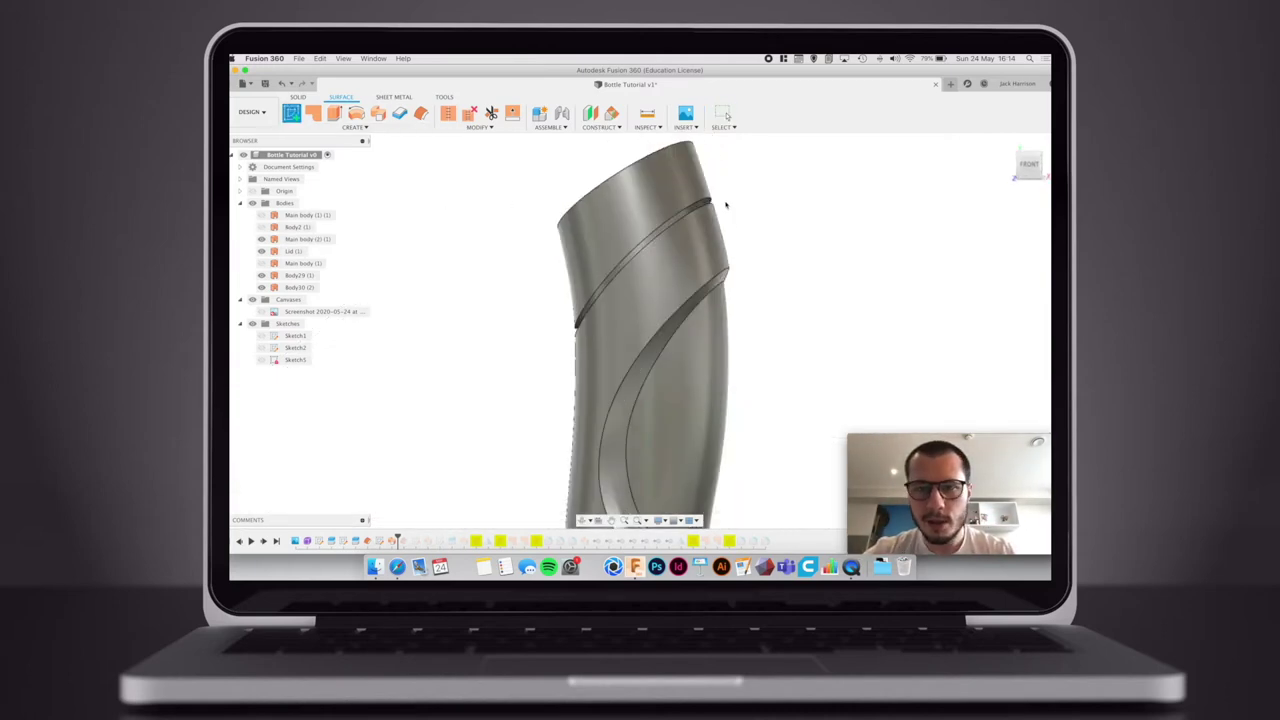
pyautogui.scroll(3, 729, 365)
pyautogui.scroll(-5, 729, 365)
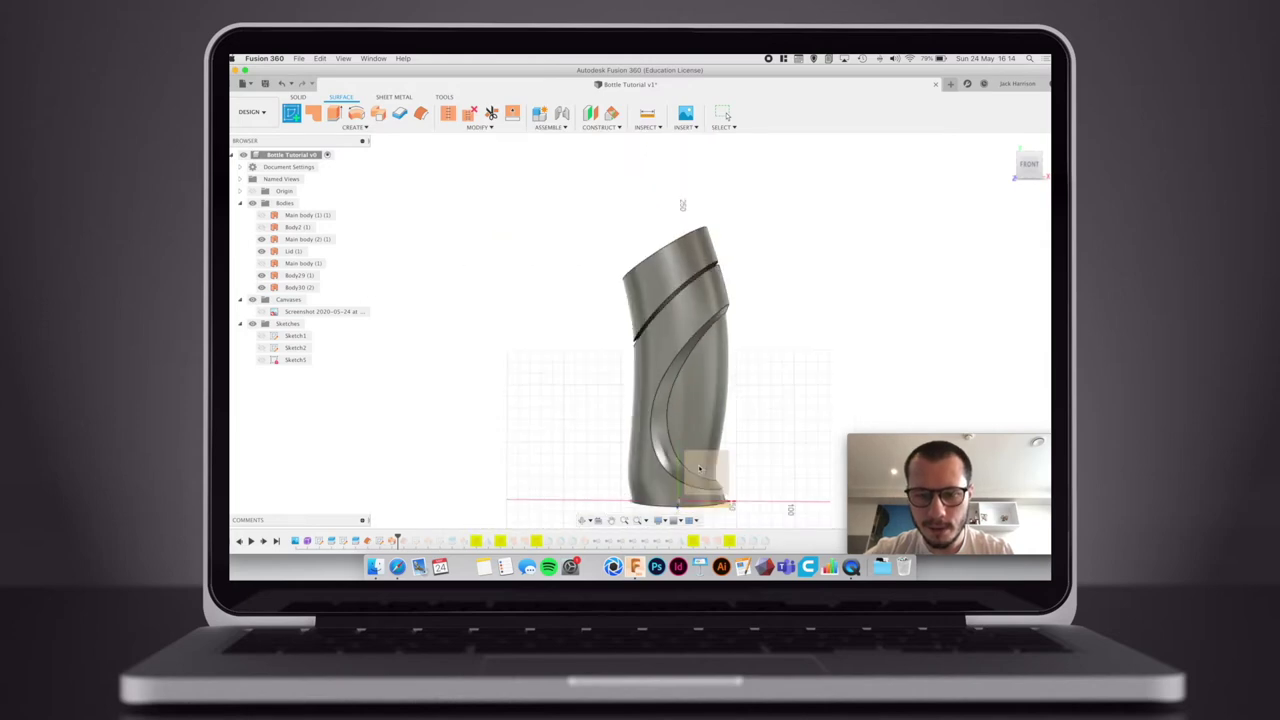
pyautogui.click(700, 468)
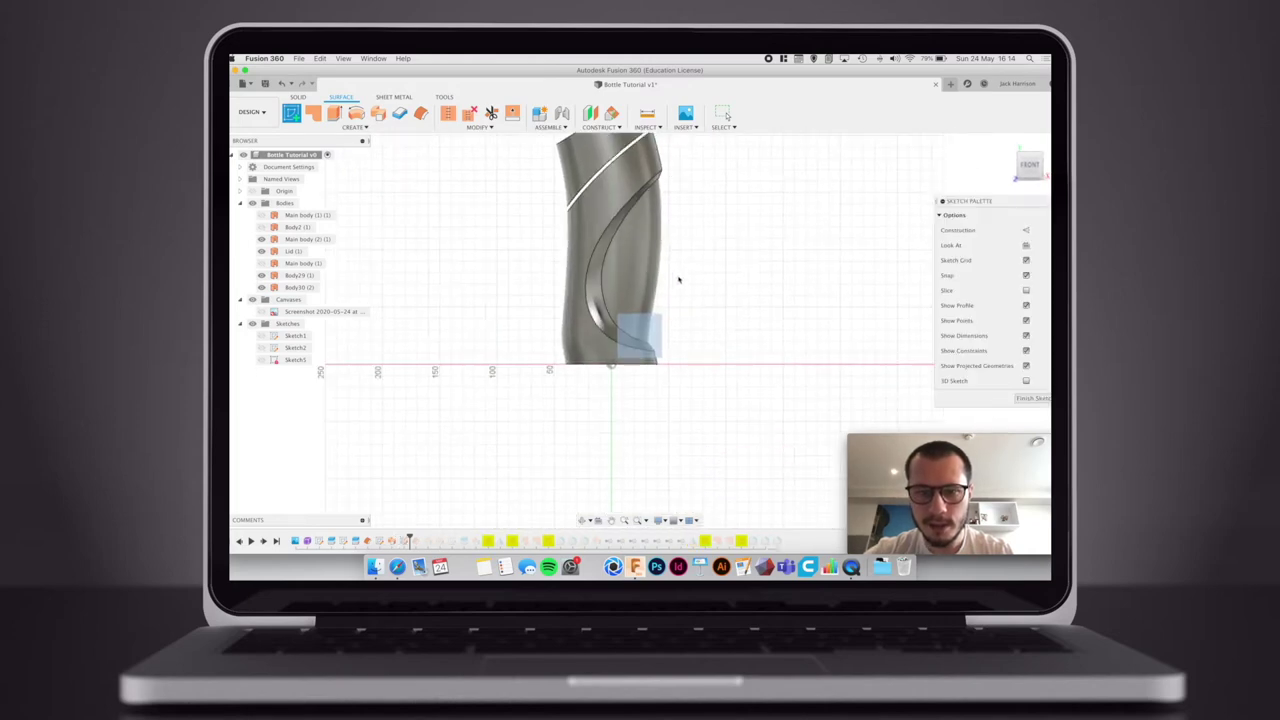
pyautogui.scroll(5, 676, 350)
pyautogui.press('p')
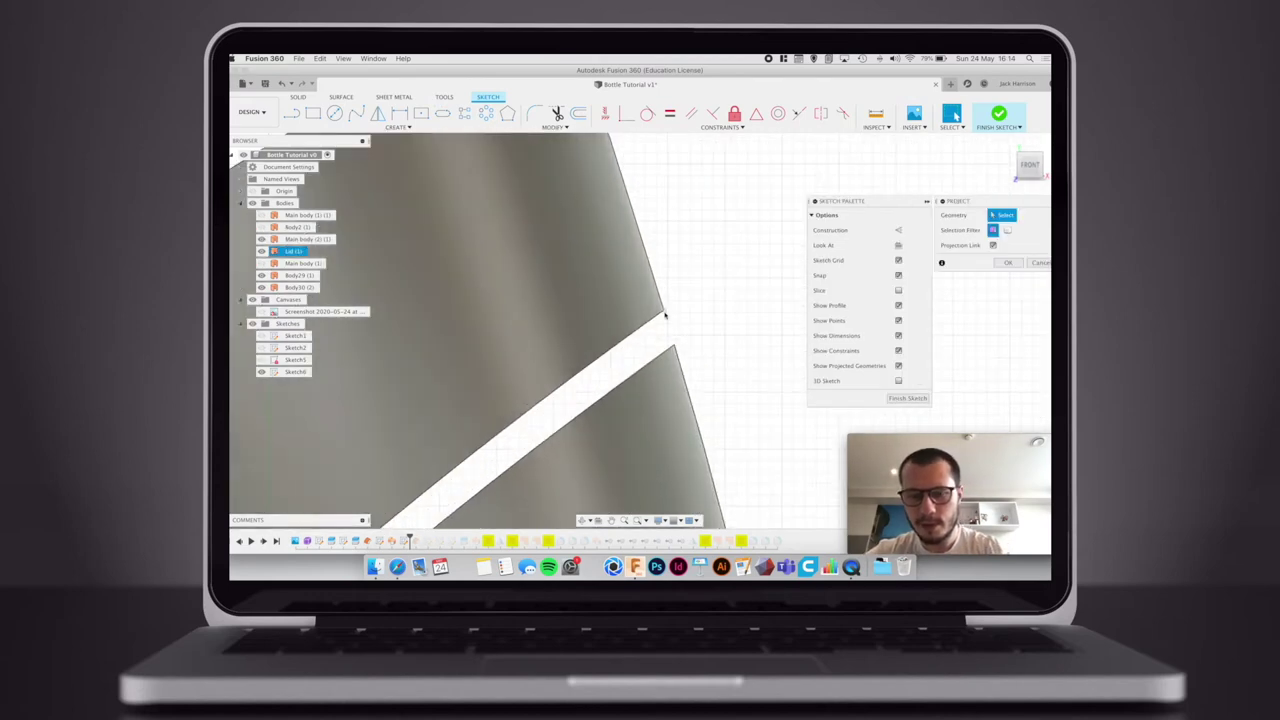
pyautogui.click(664, 313)
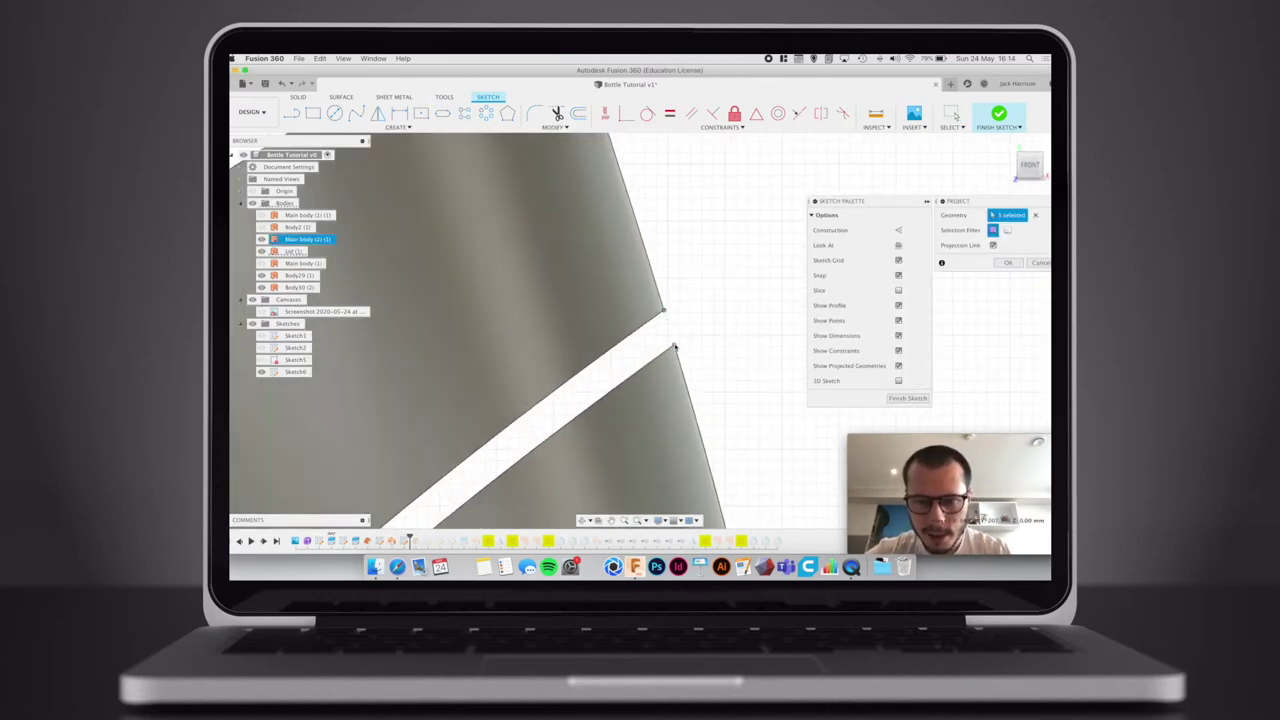
pyautogui.click(1007, 263)
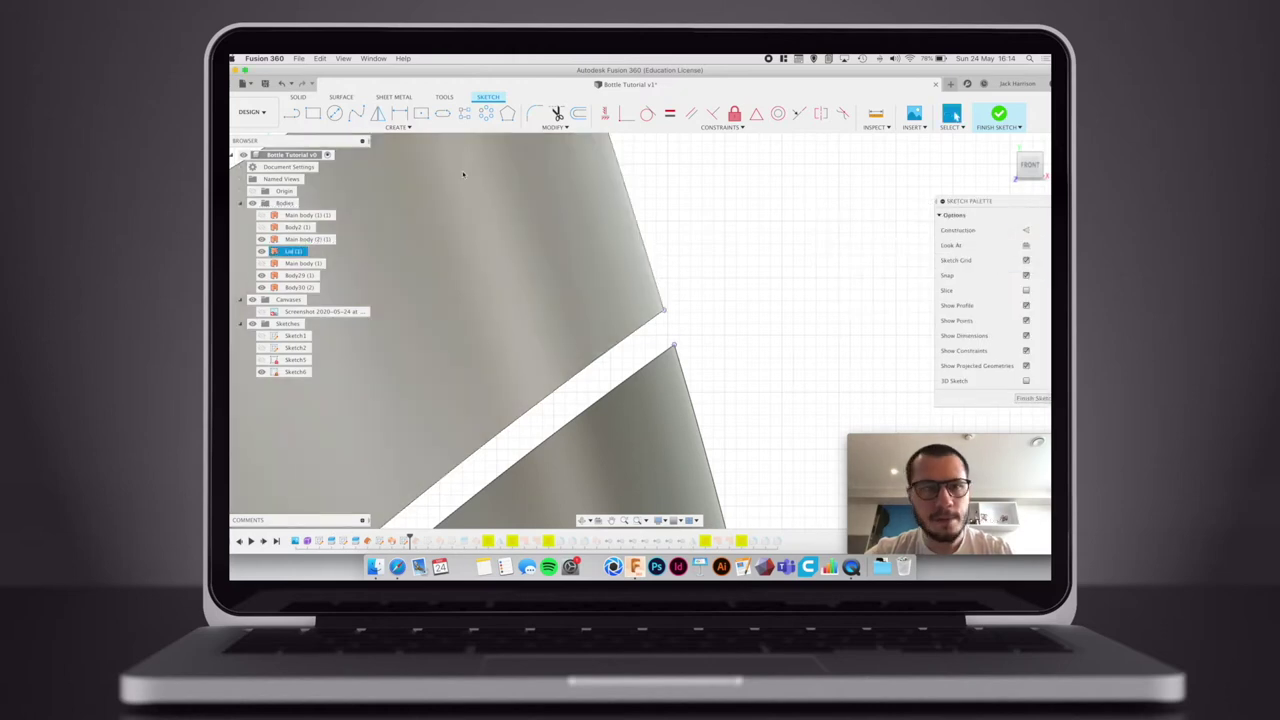
# - Draw a 3-point arc bowing inward between the two projected points of the lid gap and finish the sketch
pyautogui.click(410, 128)
pyautogui.moveTo(357, 172)
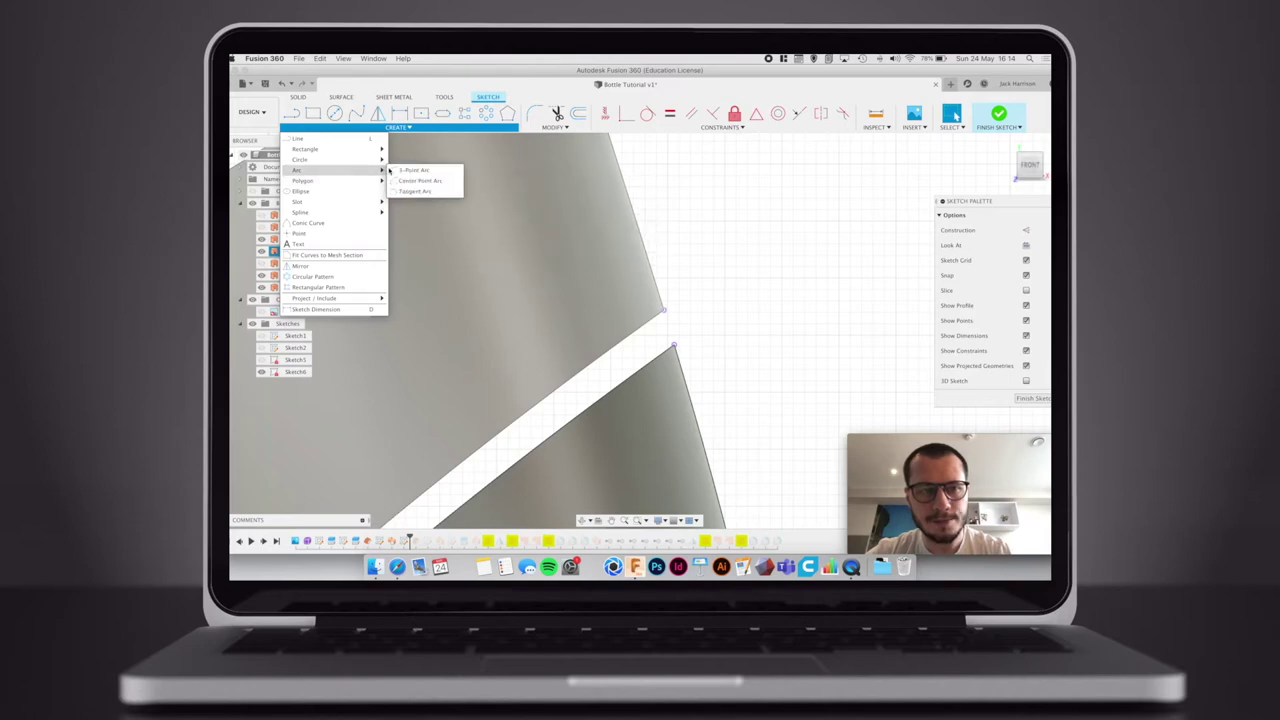
pyautogui.click(412, 170)
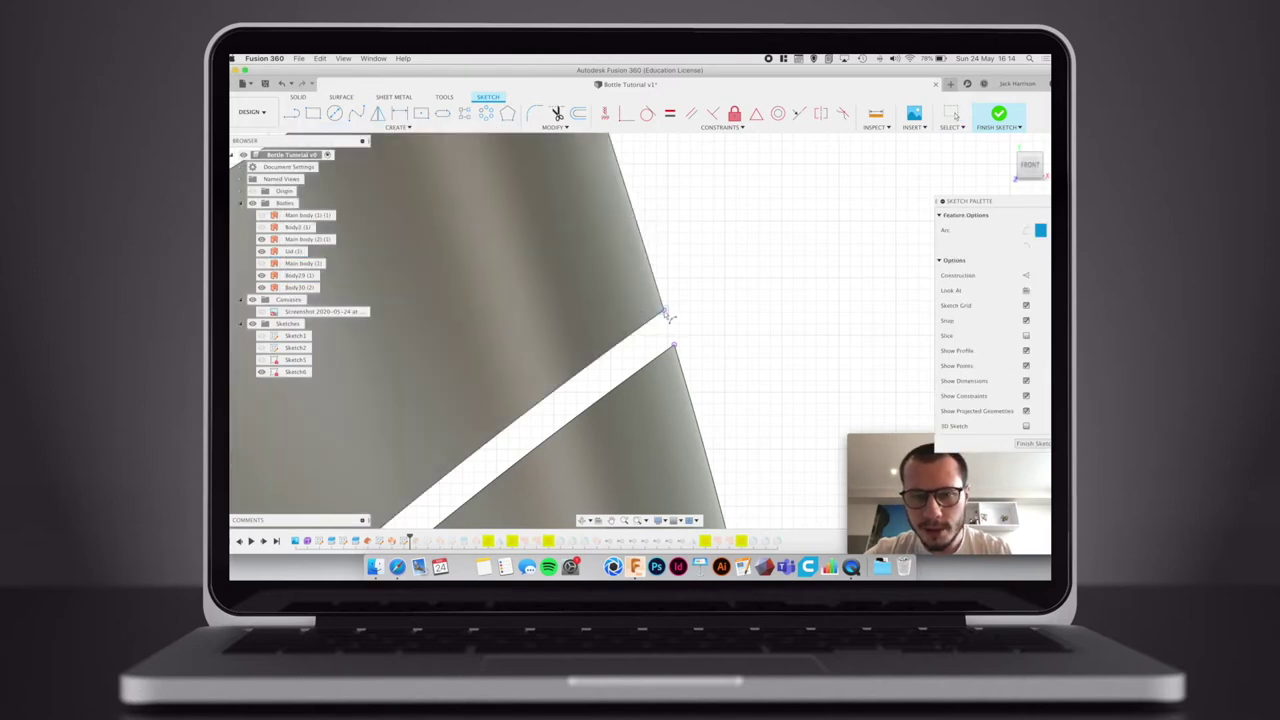
pyautogui.click(663, 312)
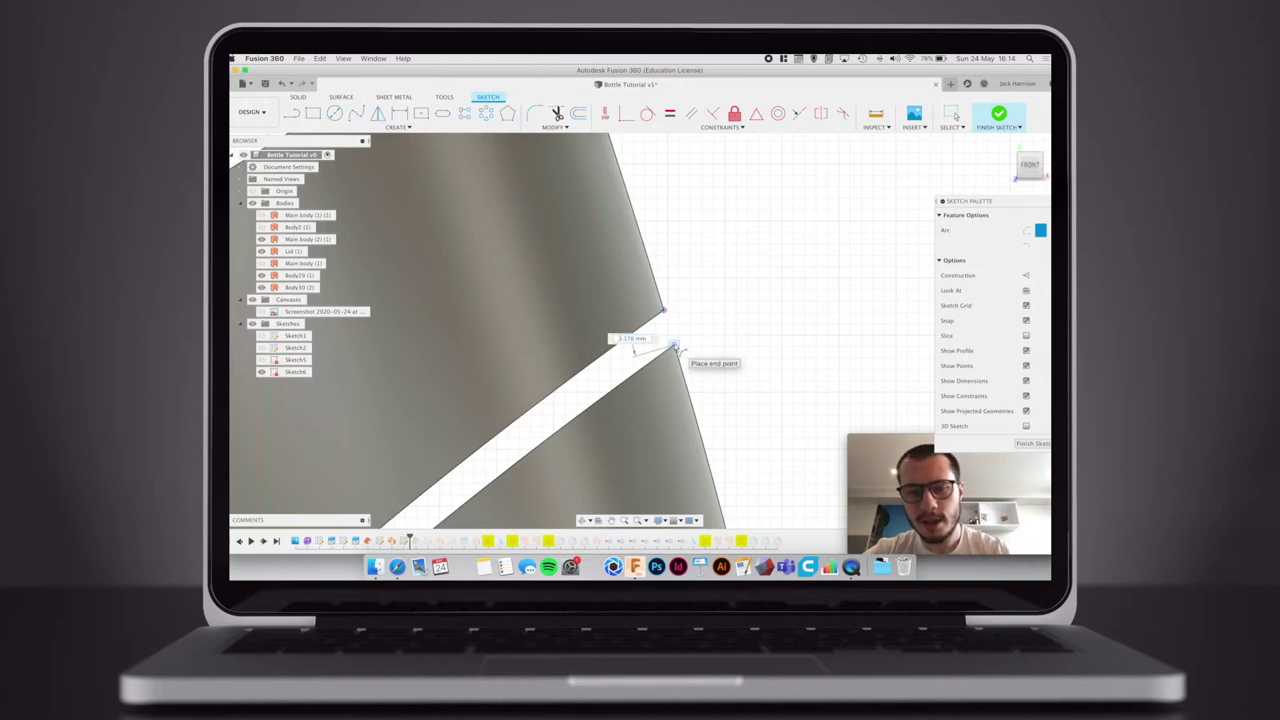
pyautogui.click(674, 346)
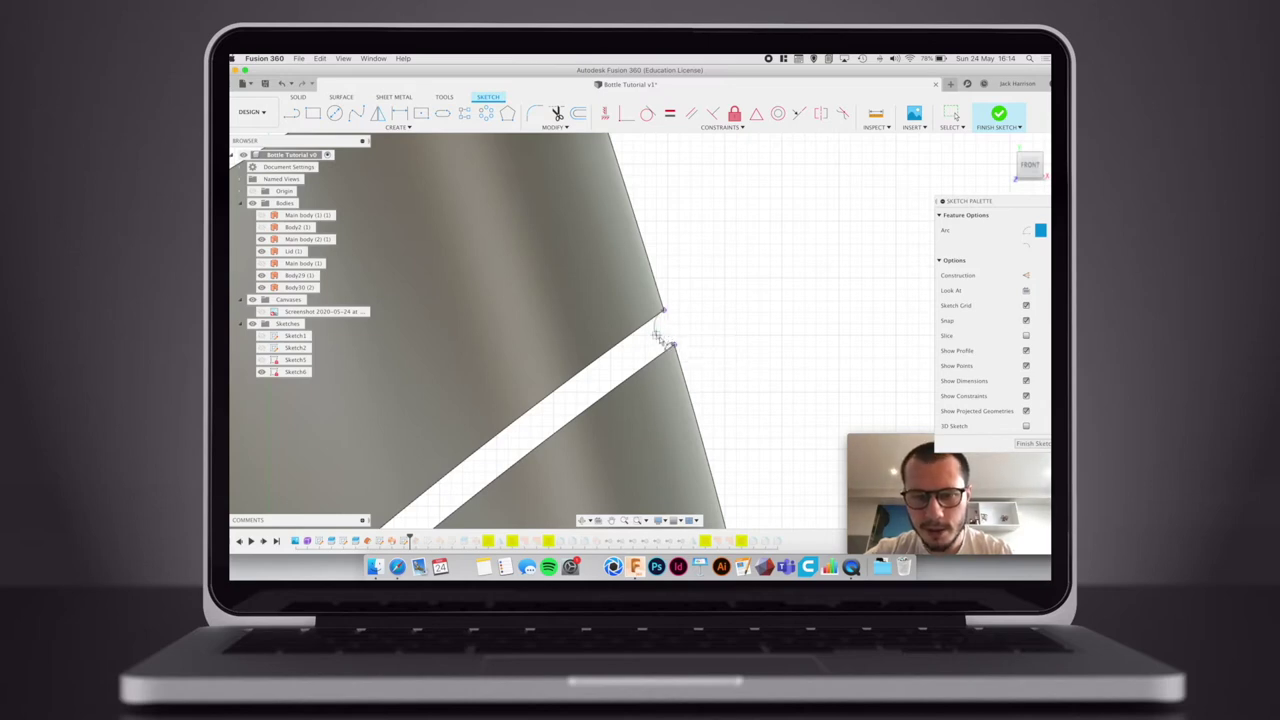
pyautogui.click(660, 334)
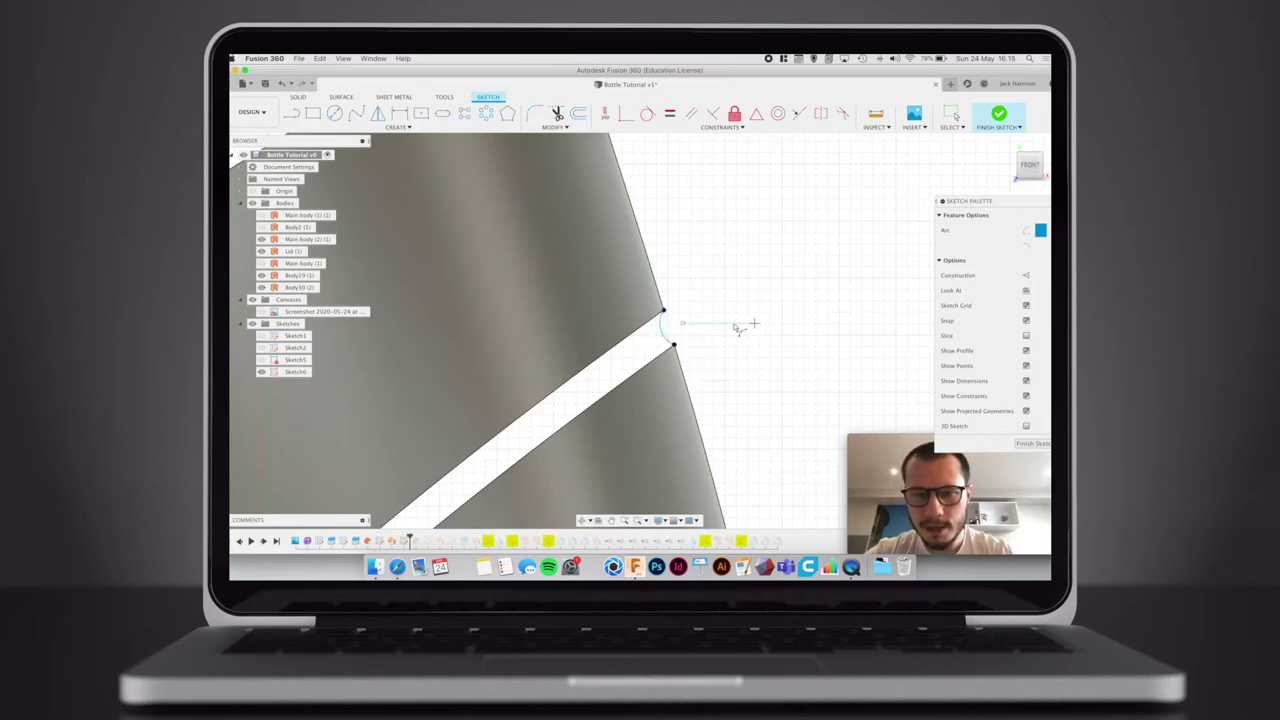
pyautogui.scroll(4, 712, 330)
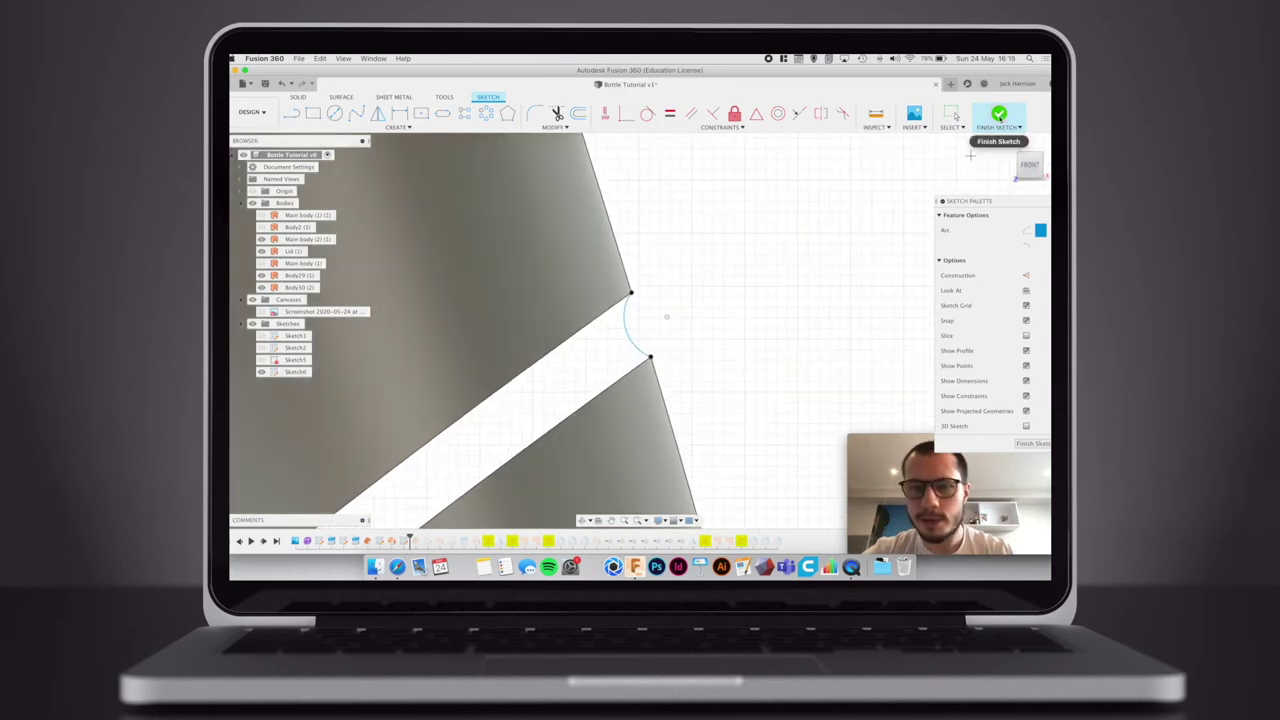
# - Try a Path + Guide Rail sweep of the lid-gap arc, using the lid's lower edge as path and the main body's upper edge as guide rail
pyautogui.scroll(-8, 762, 280)
pyautogui.keyDown('shift'); pyautogui.moveTo(720, 315); pyautogui.dragTo(698, 327, button='middle'); pyautogui.keyUp('shift')
pyautogui.scroll(10, 680, 323)
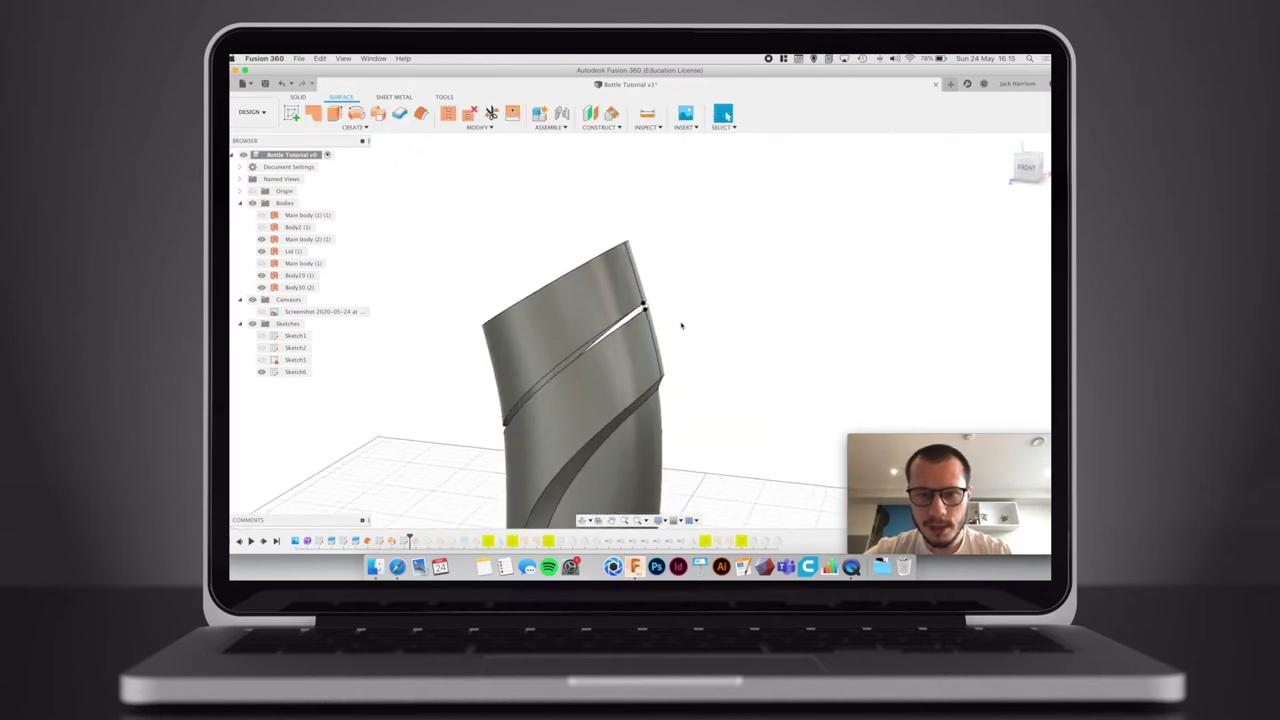
pyautogui.moveTo(718, 294); pyautogui.dragTo(733, 292, button='middle')
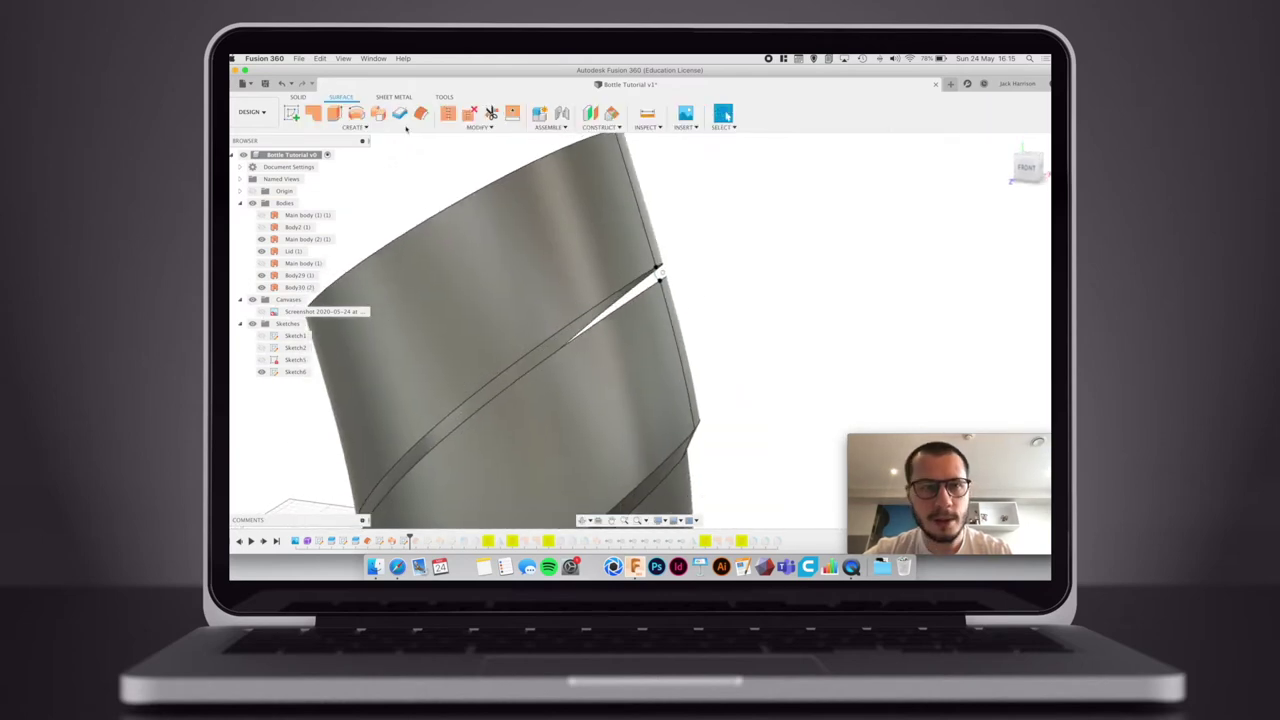
pyautogui.click(379, 113)
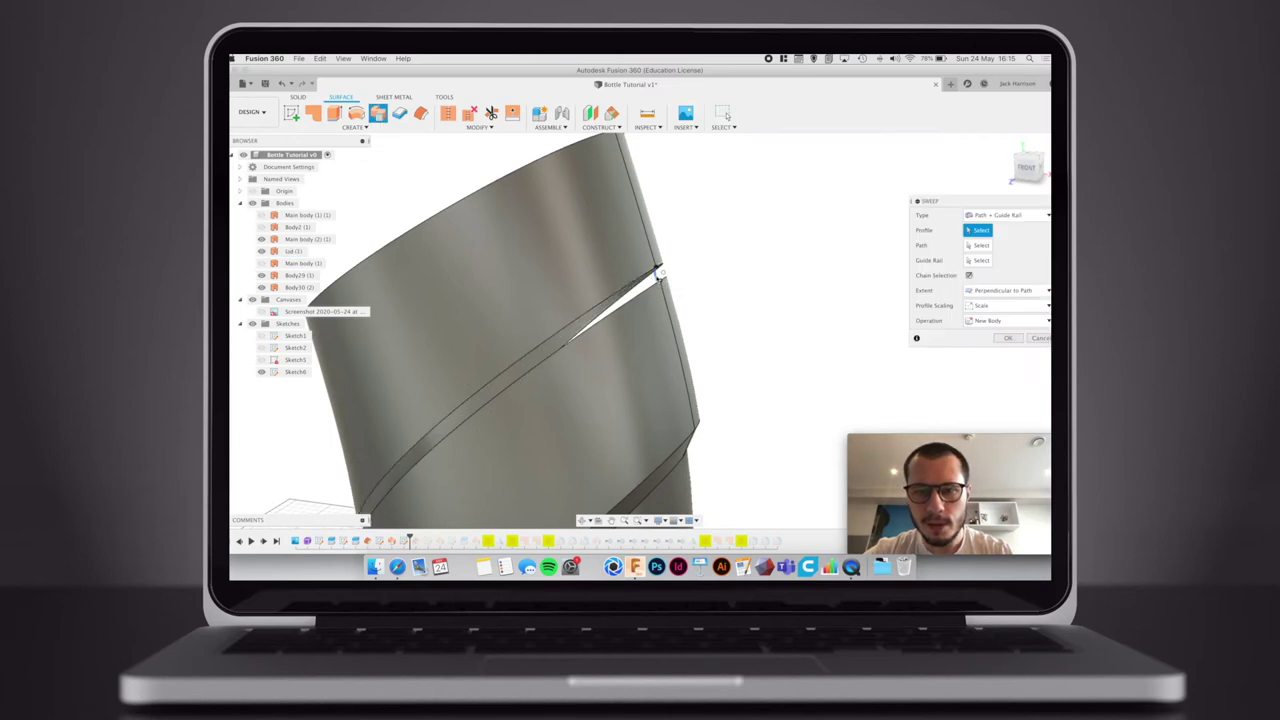
pyautogui.click(658, 272)
pyautogui.click(978, 245)
pyautogui.click(639, 281)
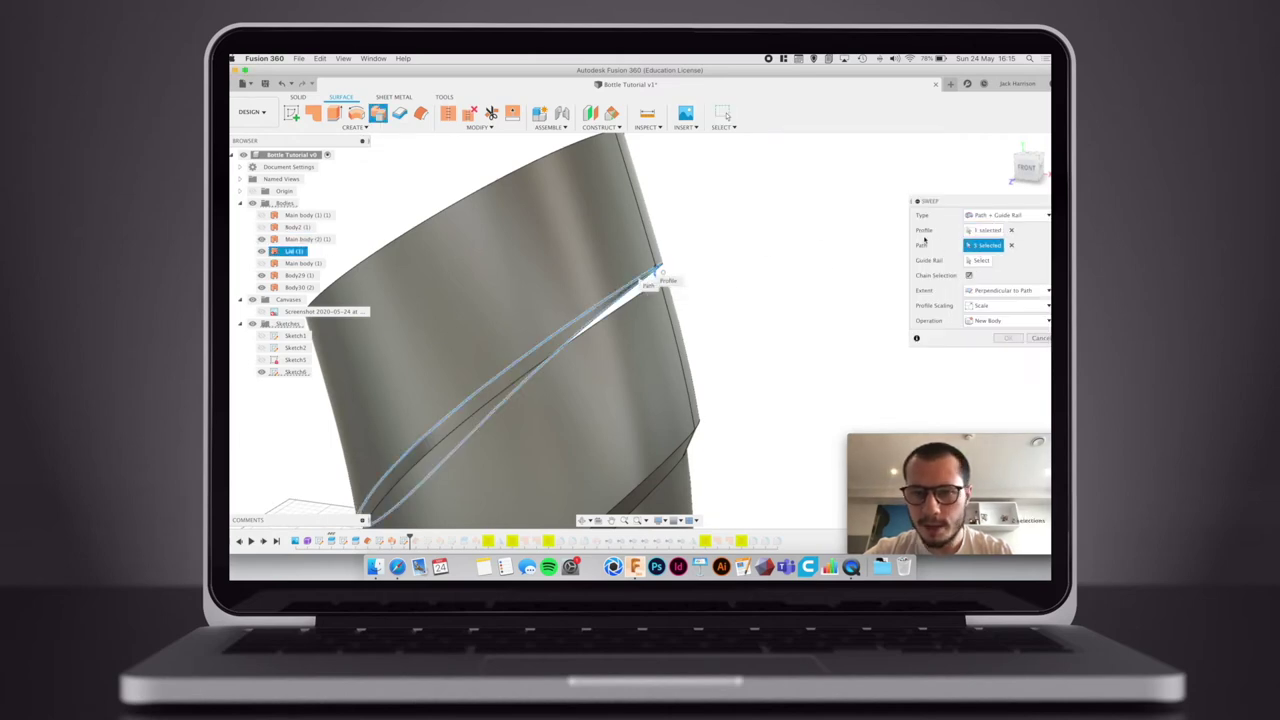
pyautogui.click(976, 262)
pyautogui.click(605, 322)
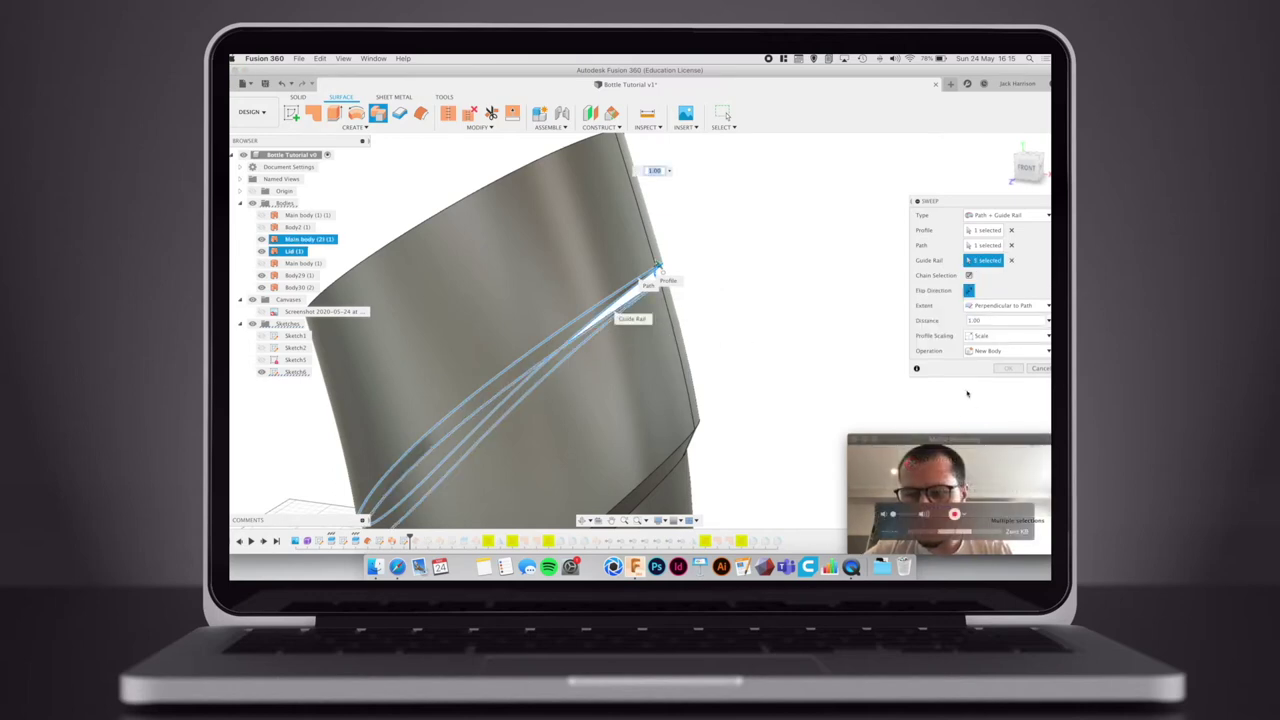
pyautogui.moveTo(954, 202); pyautogui.dragTo(845, 163)
pyautogui.moveTo(734, 428)
pyautogui.keyDown('shift'); pyautogui.mouseDown(button='middle')
pyautogui.moveTo(751, 343)
pyautogui.moveTo(714, 435)
pyautogui.mouseUp(button='middle'); pyautogui.keyUp('shift')
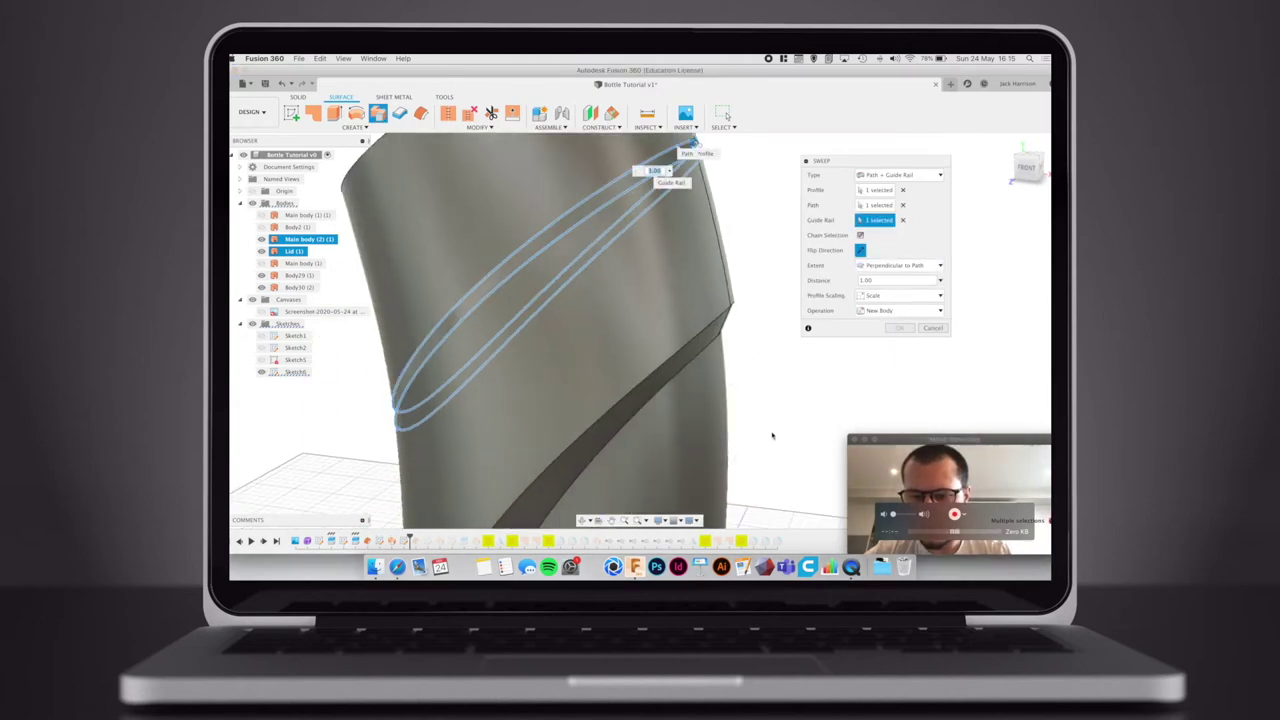
pyautogui.click(912, 465)
pyautogui.click(775, 458)
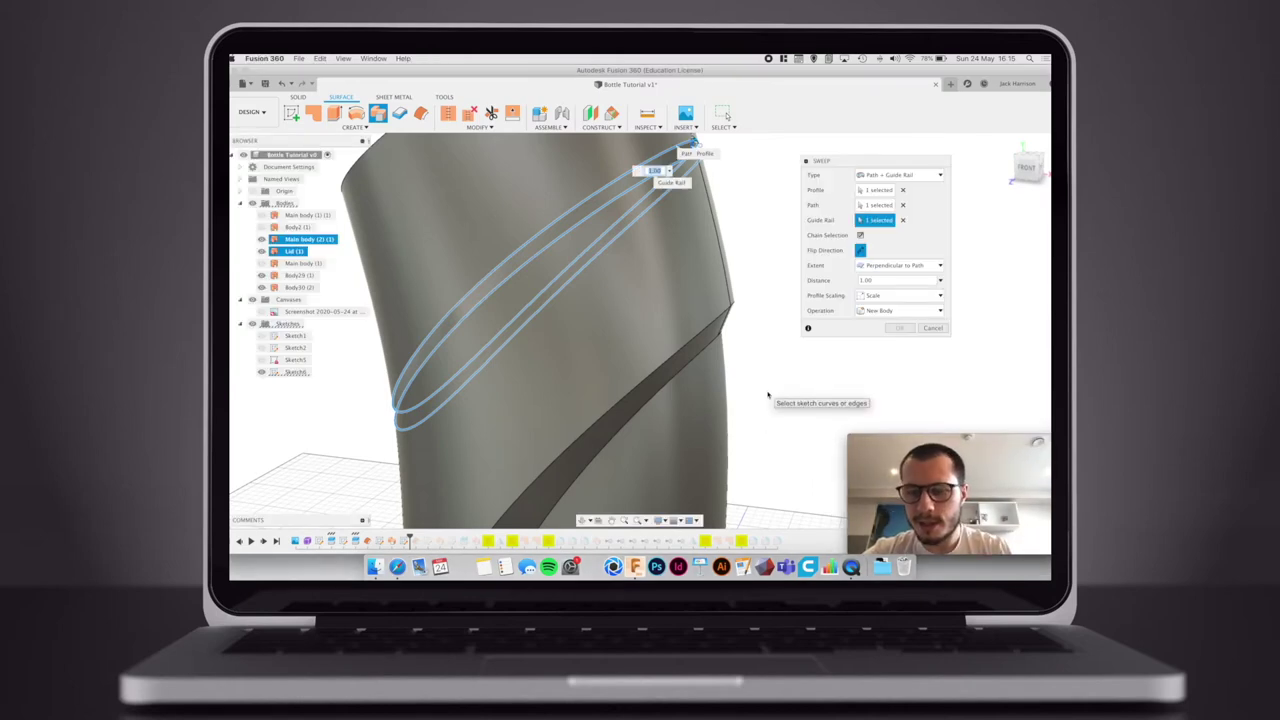
pyautogui.click(931, 328)
# - Mirror the main body, lid, Body29 and Body30 as bodies about the vertical origin plane
pyautogui.scroll(3, 754, 349)
pyautogui.scroll(-5, 754, 348)
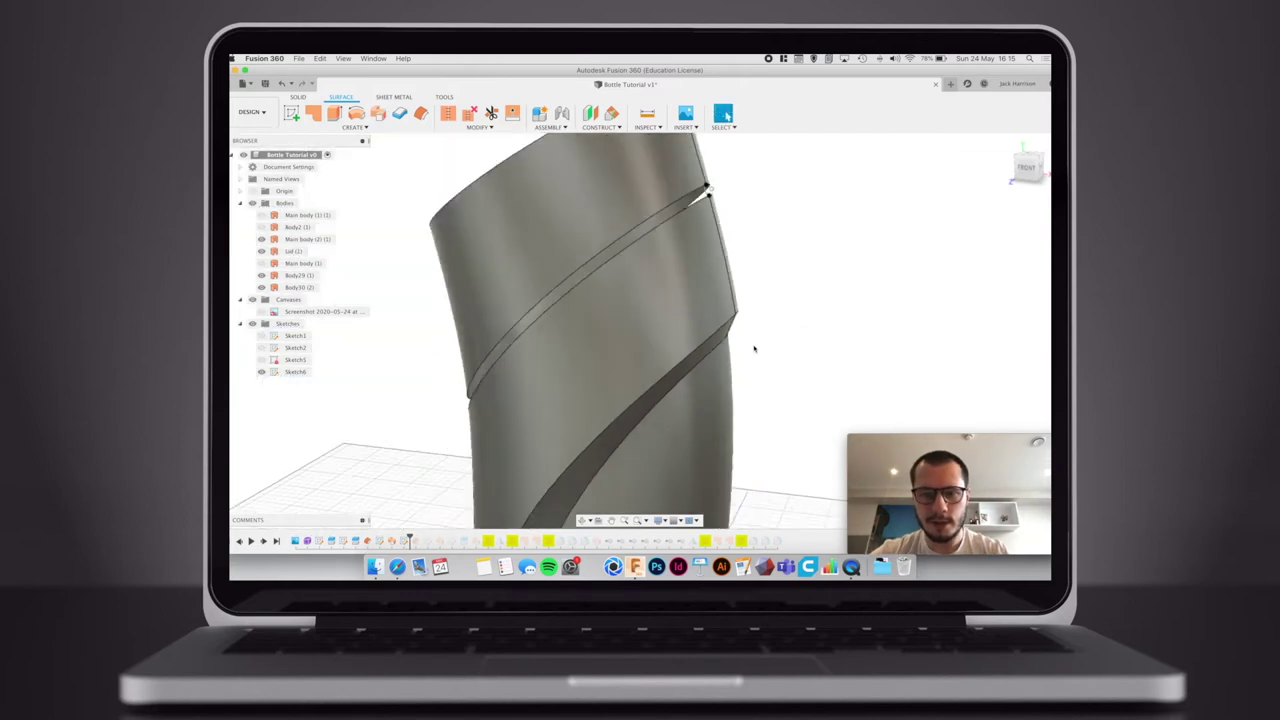
pyautogui.keyDown('shift'); pyautogui.moveTo(749, 337); pyautogui.dragTo(605, 333, button='middle'); pyautogui.keyUp('shift')
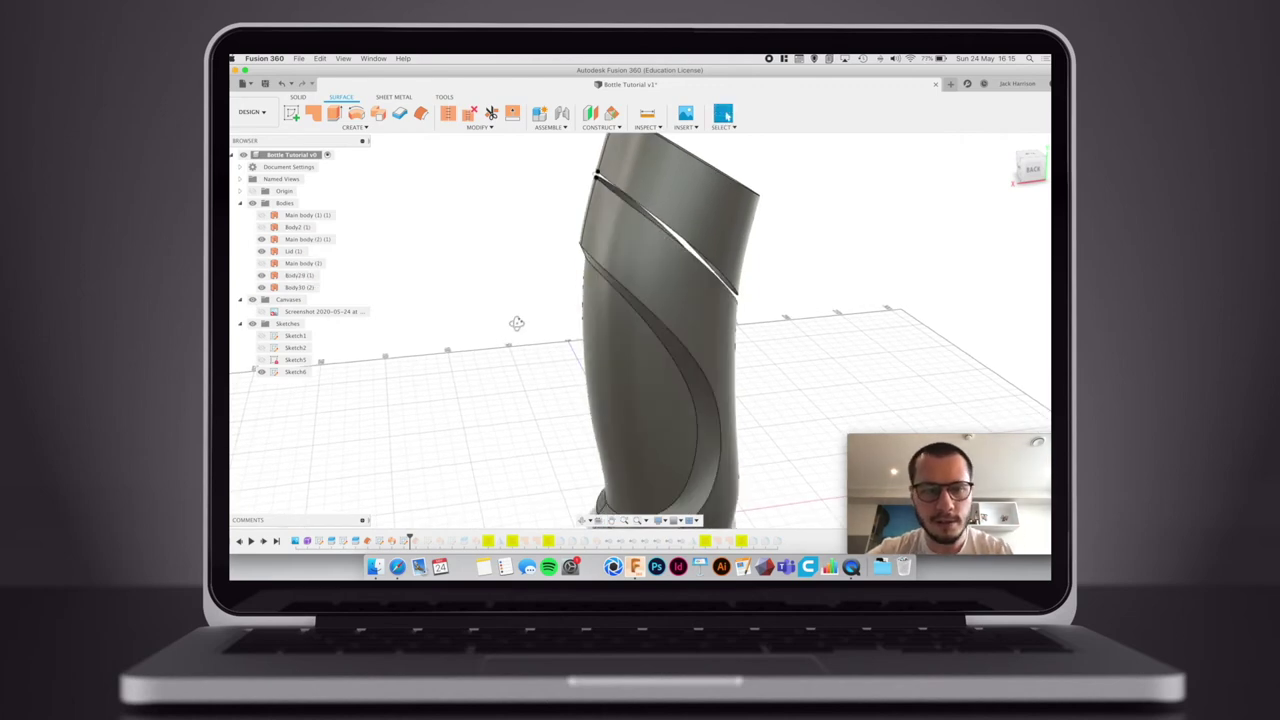
pyautogui.keyDown('shift'); pyautogui.moveTo(516, 322); pyautogui.dragTo(537, 340, button='middle'); pyautogui.keyUp('shift')
pyautogui.click(312, 240)
pyautogui.keyDown('super'); pyautogui.click(295, 251); pyautogui.keyUp('super')
pyautogui.keyDown('super'); pyautogui.click(298, 275); pyautogui.keyUp('super')
pyautogui.keyDown('super'); pyautogui.click(298, 287); pyautogui.keyUp('super')
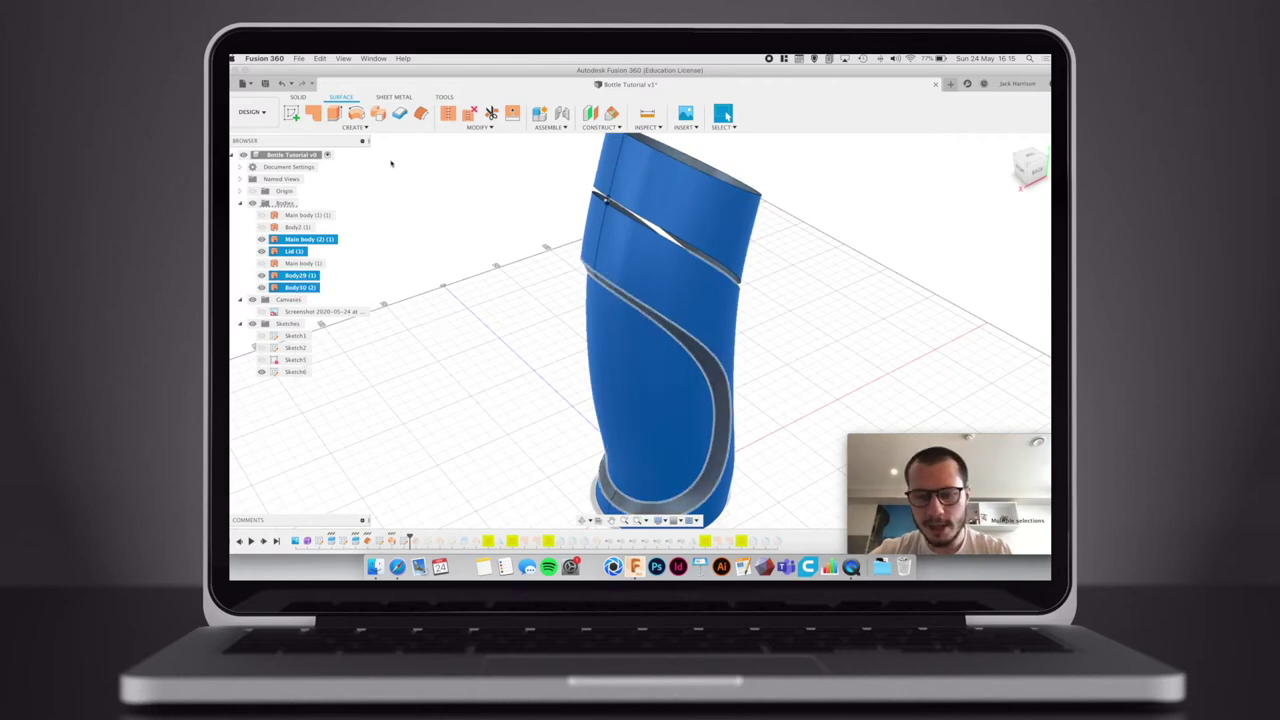
pyautogui.write('smir')
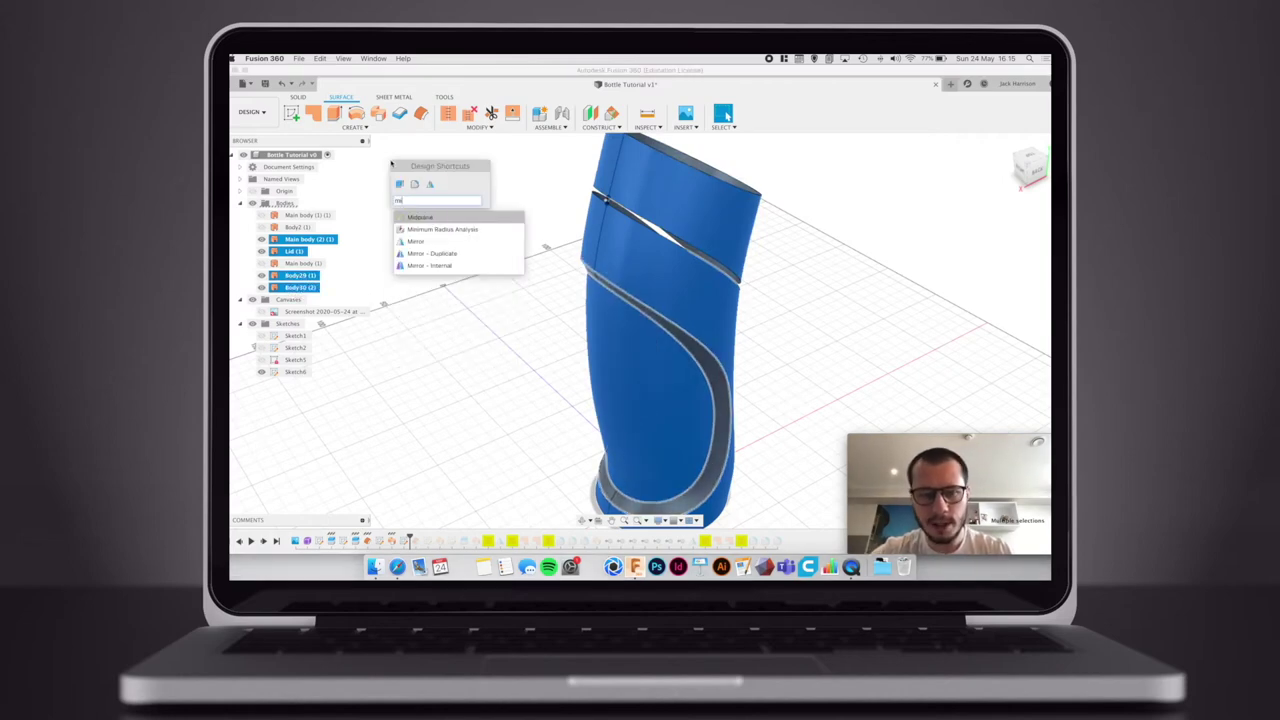
pyautogui.press('Return')
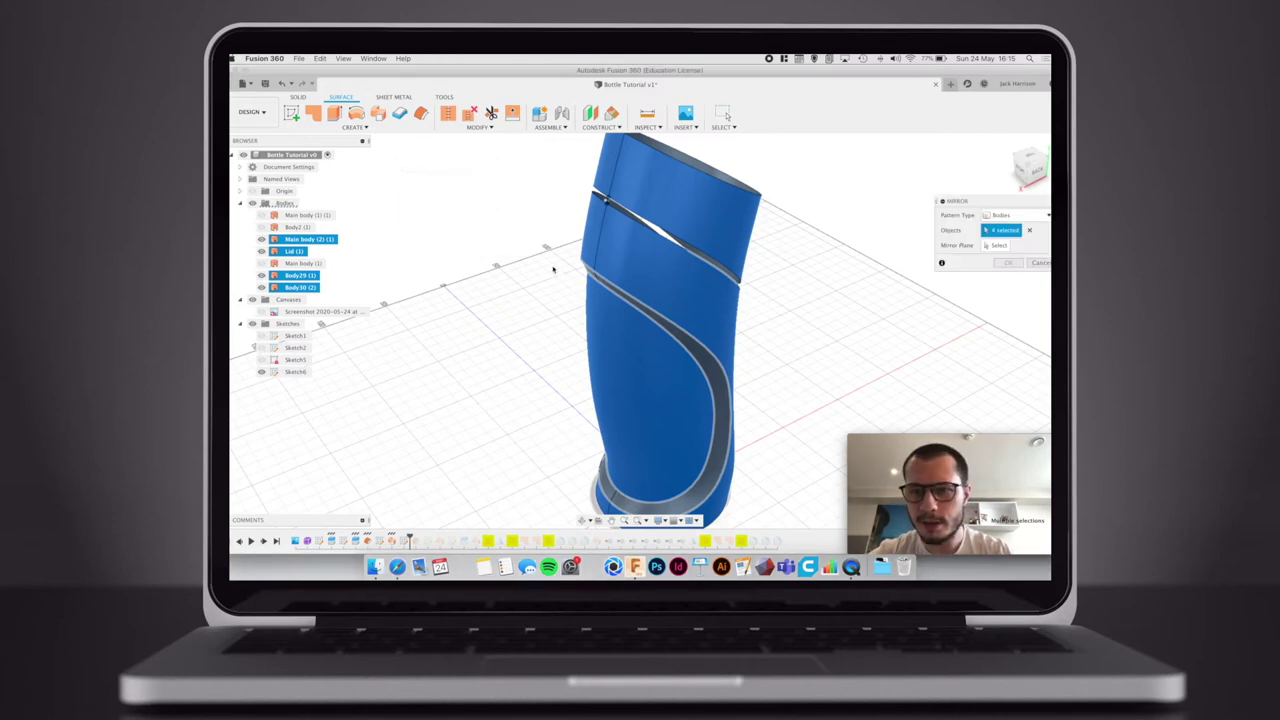
pyautogui.click(987, 246)
pyautogui.keyDown('shift'); pyautogui.moveTo(857, 347); pyautogui.dragTo(857, 266, button='middle'); pyautogui.keyUp('shift')
pyautogui.click(640, 425)
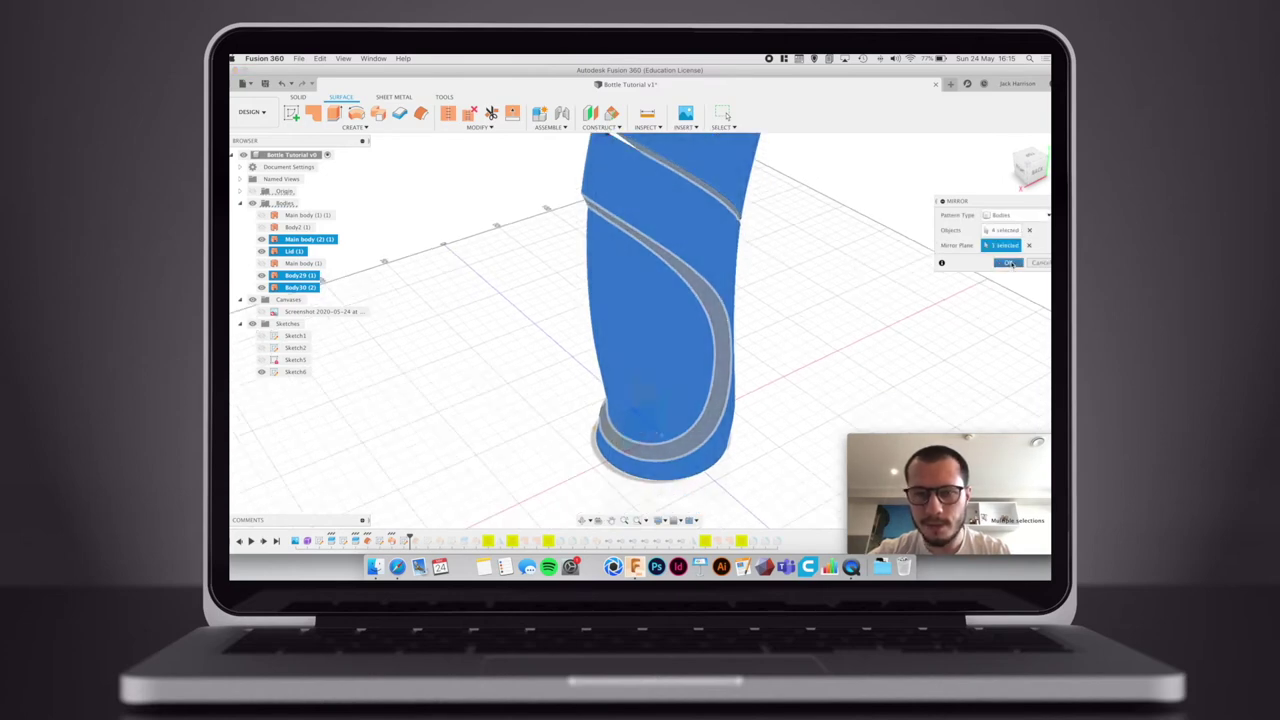
pyautogui.click(1008, 262)
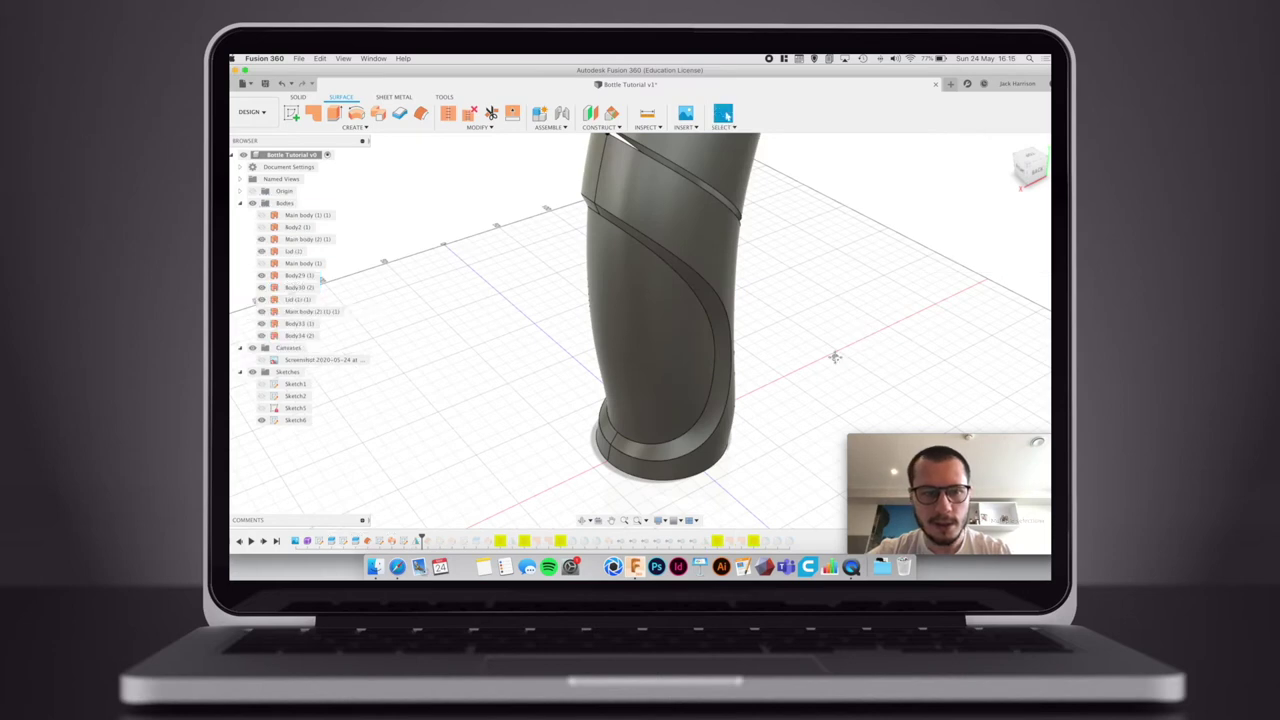
# - Toggle the visibility of the mirrored main body and lid to examine how they overlap the original bodies
pyautogui.moveTo(793, 355); pyautogui.dragTo(791, 309, button='middle')
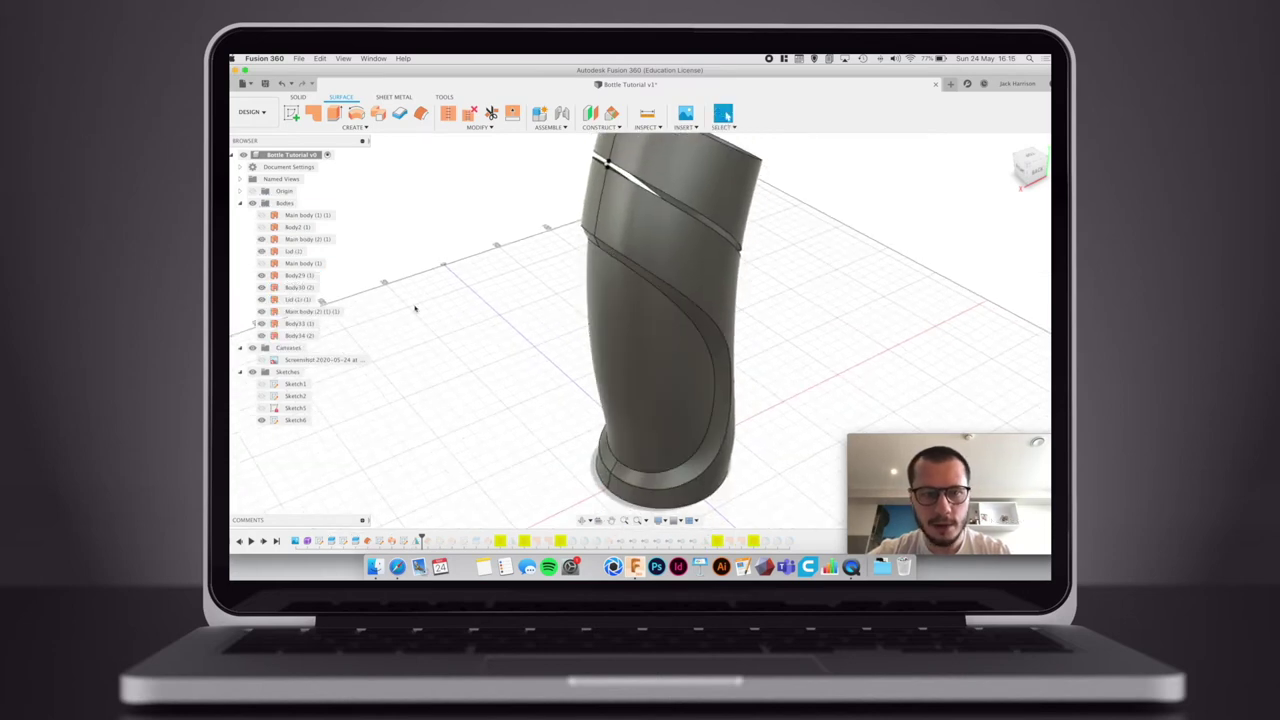
pyautogui.keyDown('shift'); pyautogui.moveTo(593, 394); pyautogui.dragTo(608, 403, button='middle'); pyautogui.keyUp('shift')
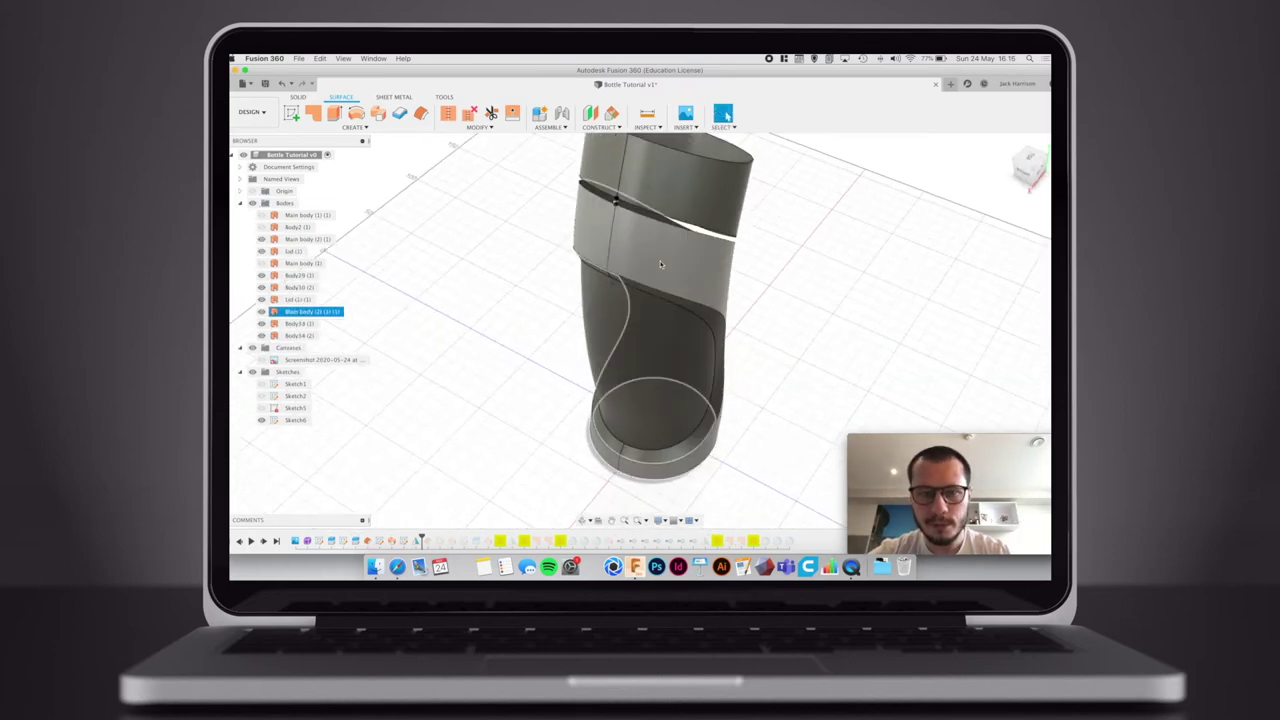
pyautogui.click(261, 311)
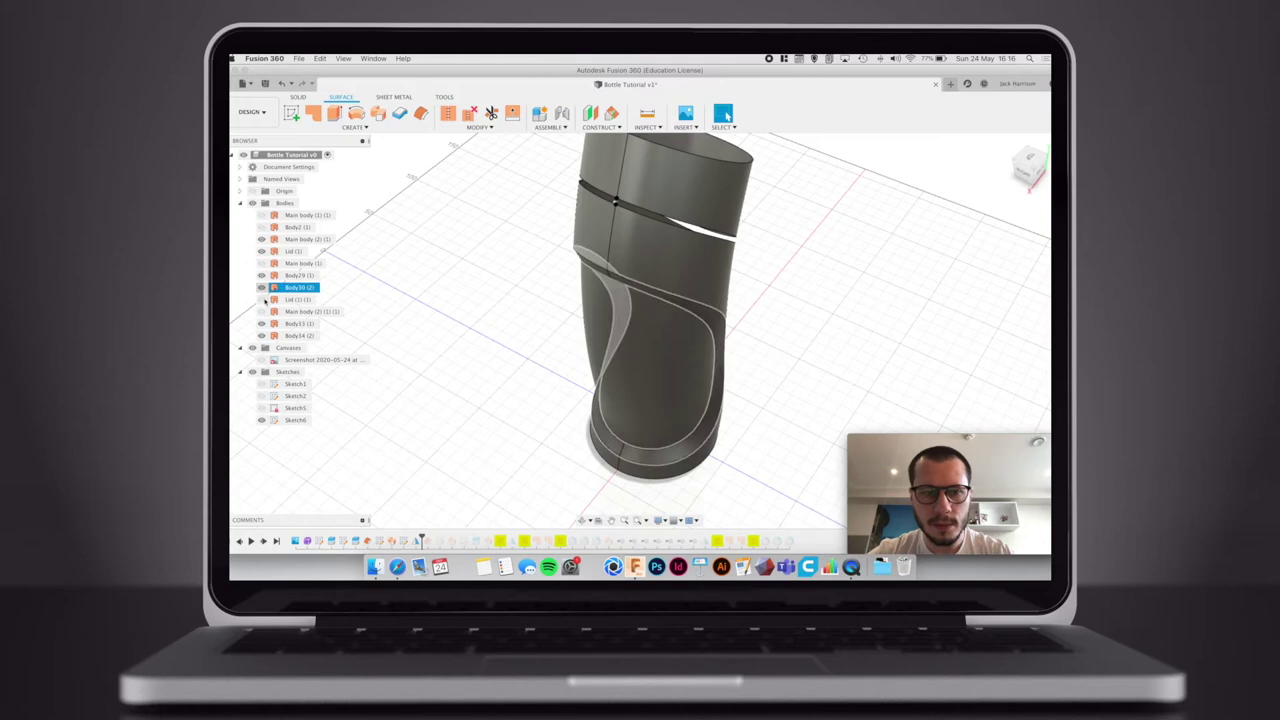
pyautogui.click(262, 288)
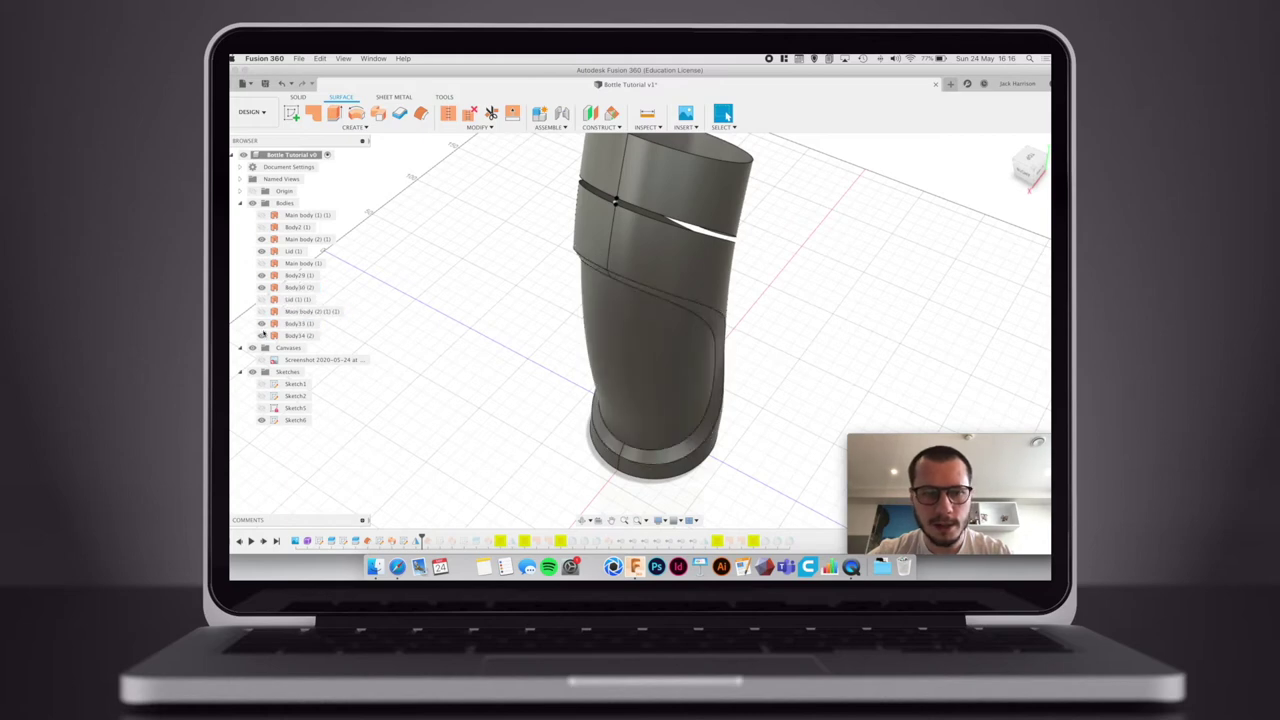
pyautogui.keyDown('shift'); pyautogui.moveTo(429, 317); pyautogui.dragTo(522, 312, button='middle'); pyautogui.keyUp('shift')
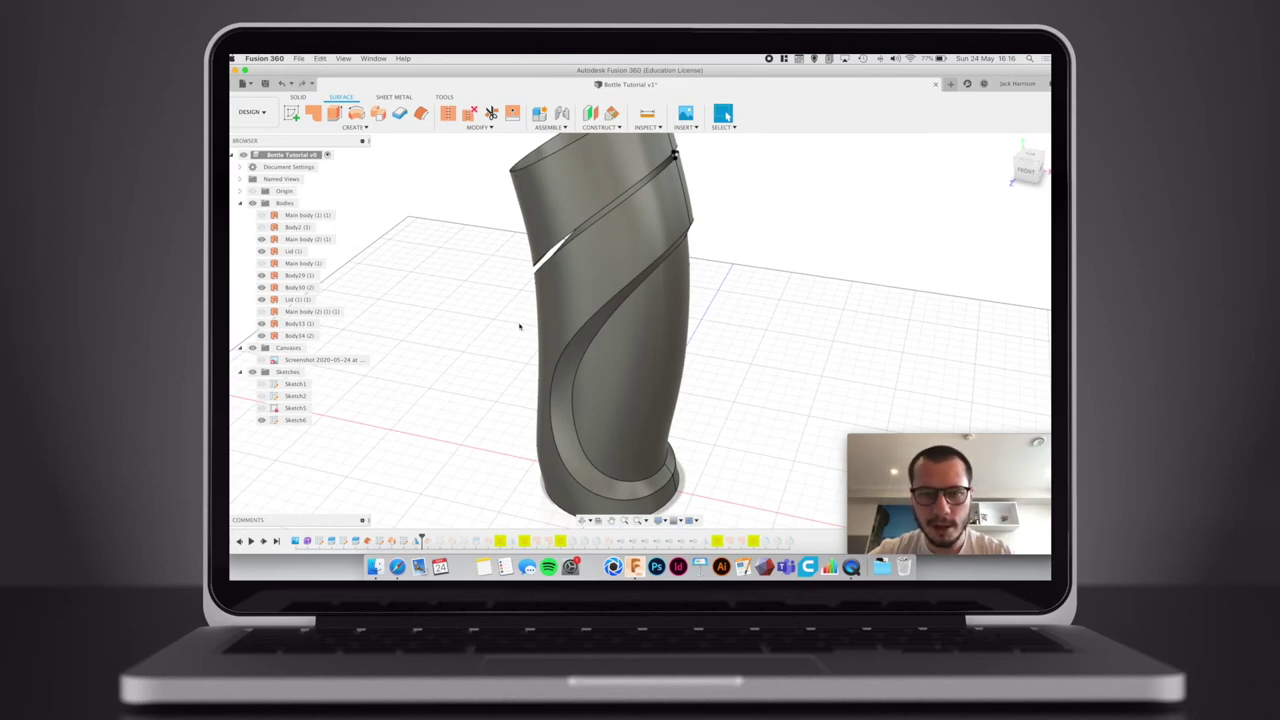
# - Undo the mirroring of the bottle bodies
pyautogui.press('super+z')
pyautogui.press('super+z')
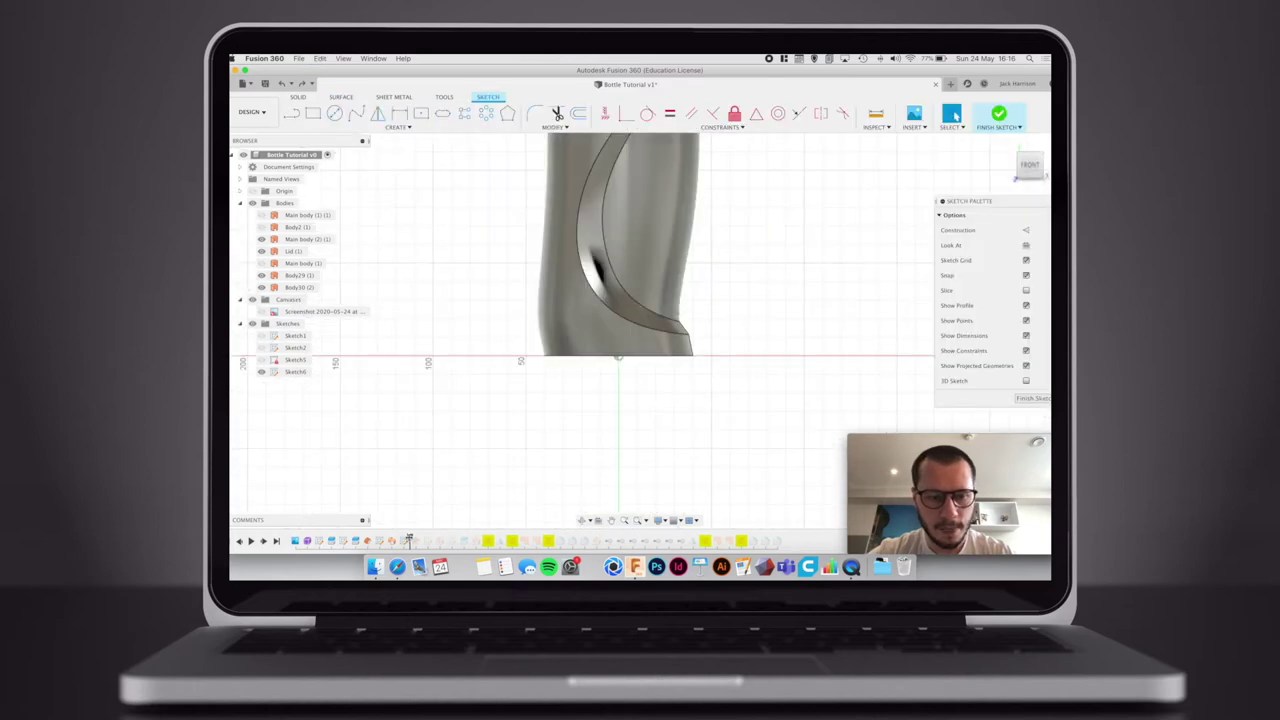
pyautogui.keyDown('shift'); pyautogui.moveTo(763, 266); pyautogui.dragTo(724, 347, button='middle'); pyautogui.keyUp('shift')
pyautogui.press('super+z')
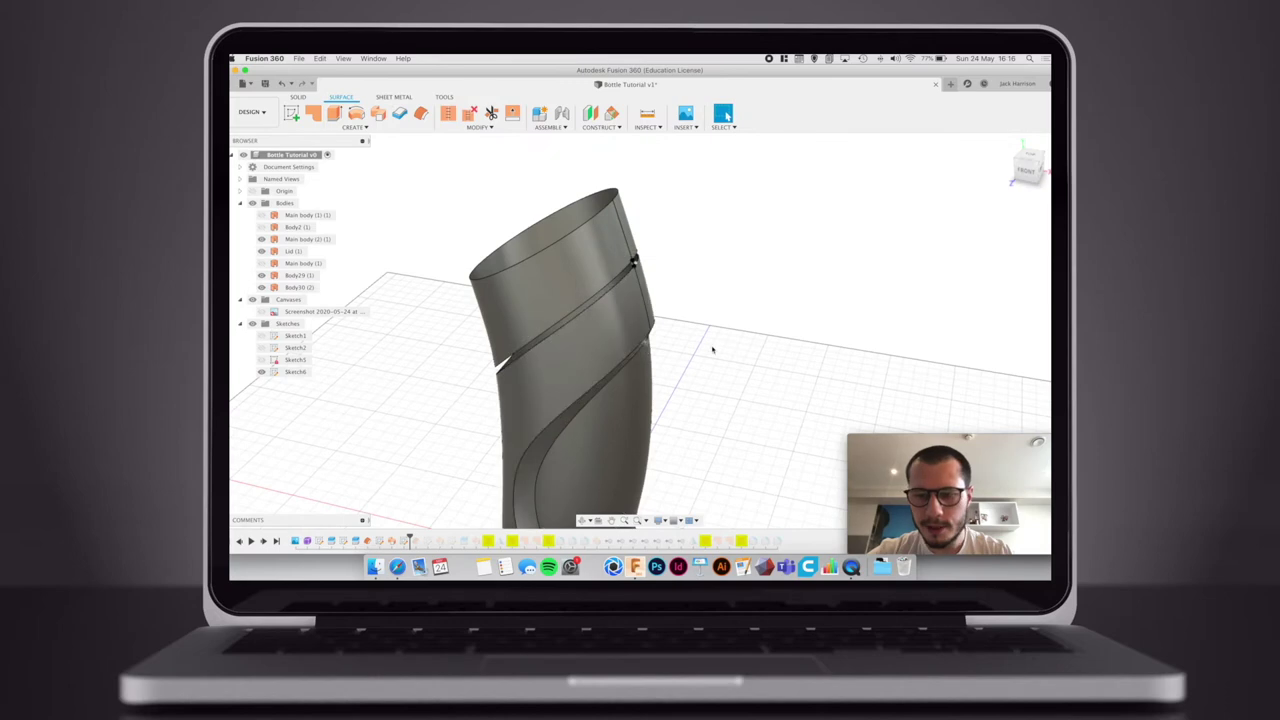
# - Open the earlier Bottle v26 design, roll its timeline forward to review the modelled bottle, and return to the Bottle Tutorial design
pyautogui.click(232, 84)
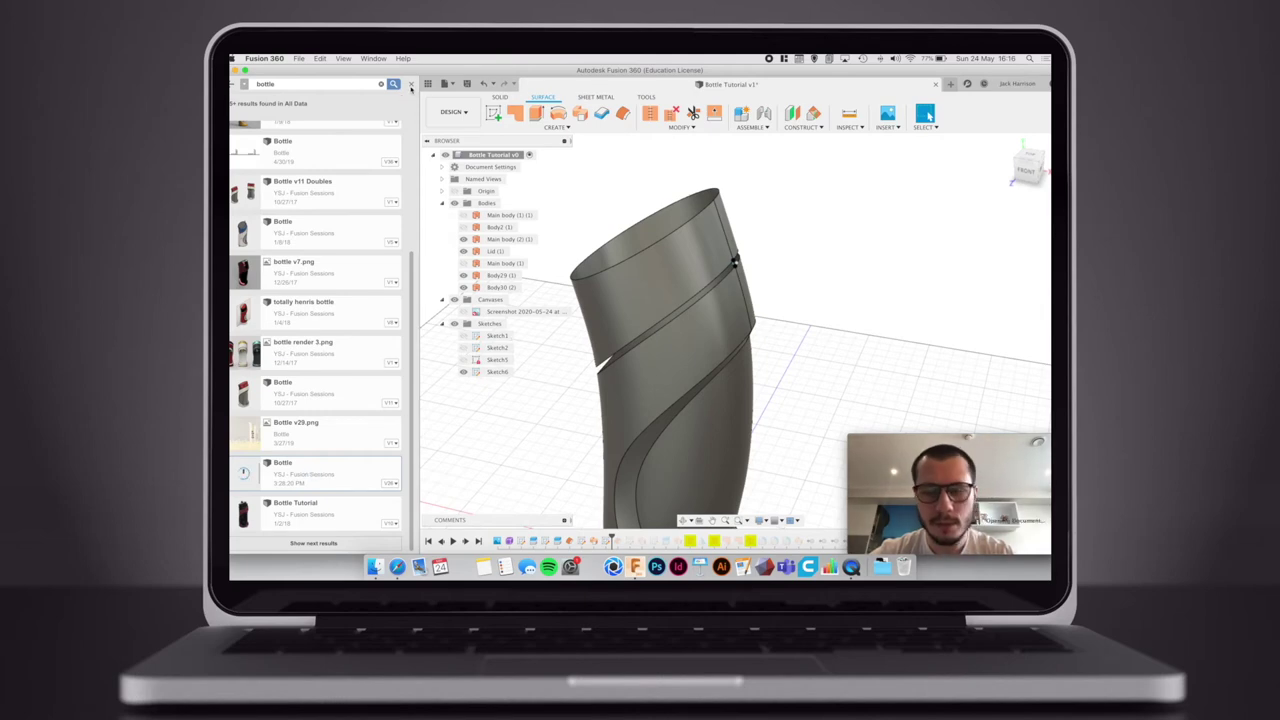
pyautogui.click(411, 85)
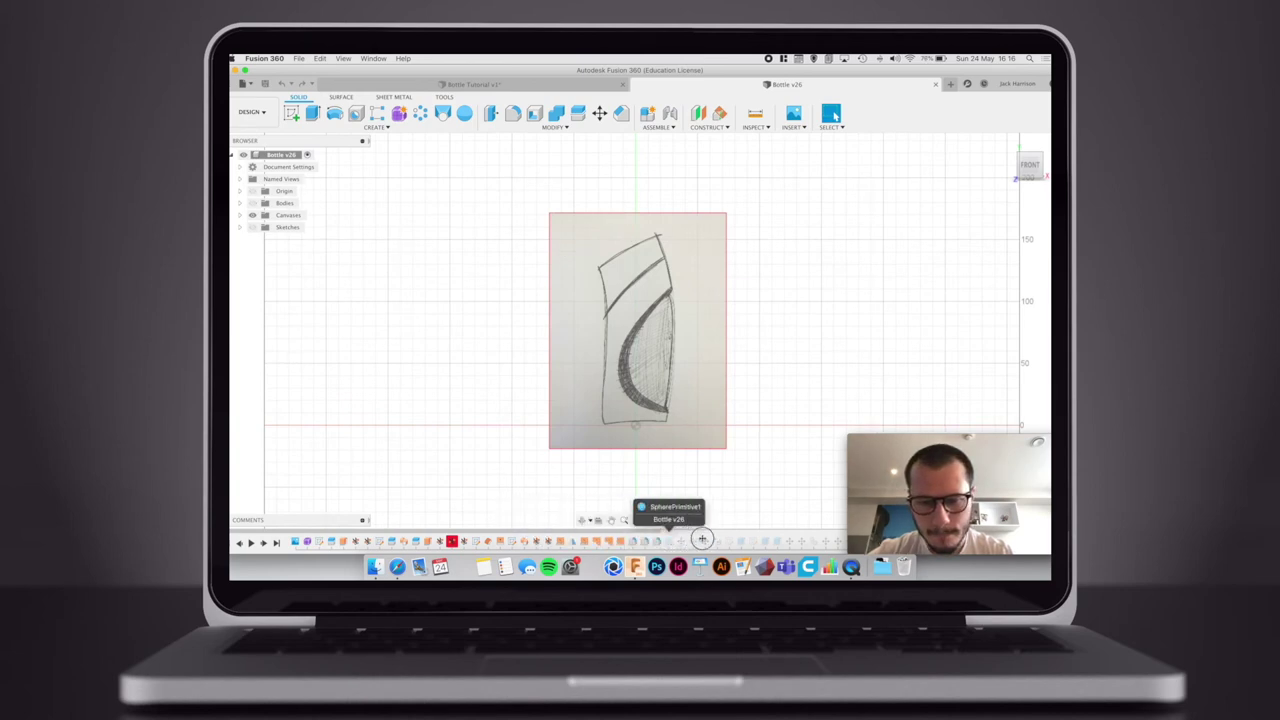
pyautogui.moveTo(687, 538); pyautogui.dragTo(735, 541)
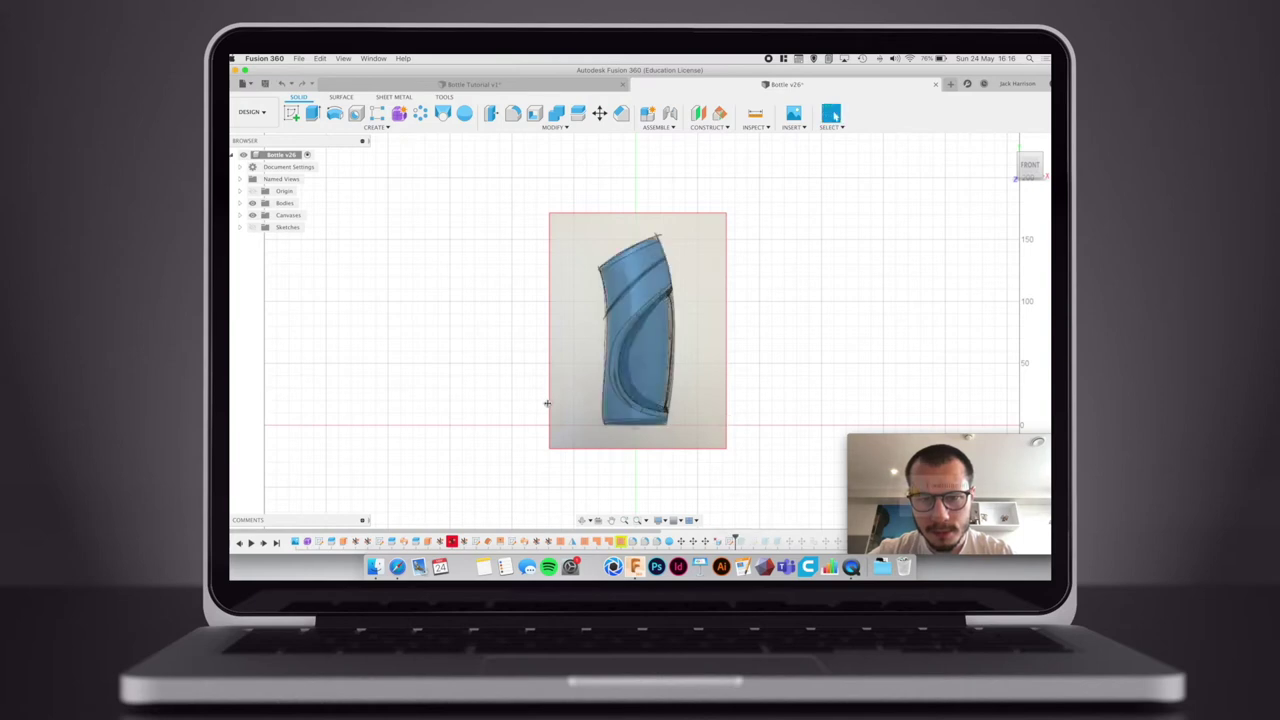
pyautogui.click(584, 84)
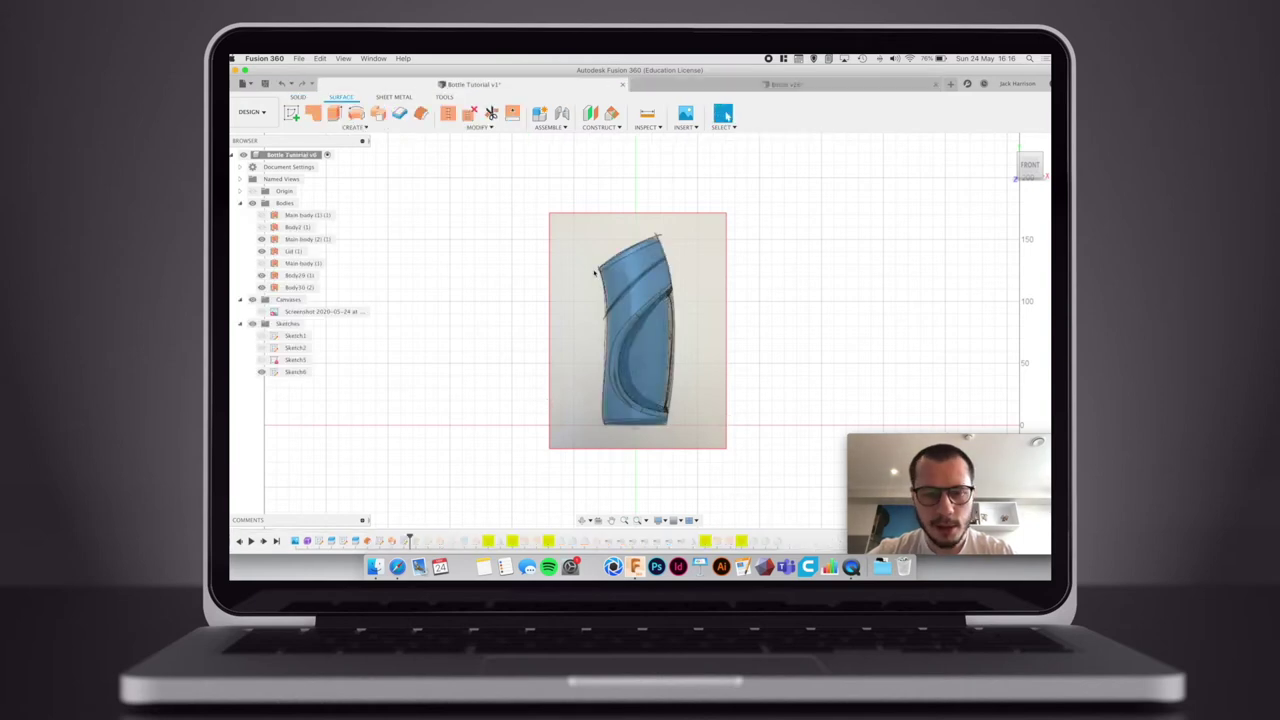
# - Roll the timeline back to before the swept surface around the grip and the lid-gap sketch
pyautogui.moveTo(716, 352); pyautogui.dragTo(738, 264, button='middle')
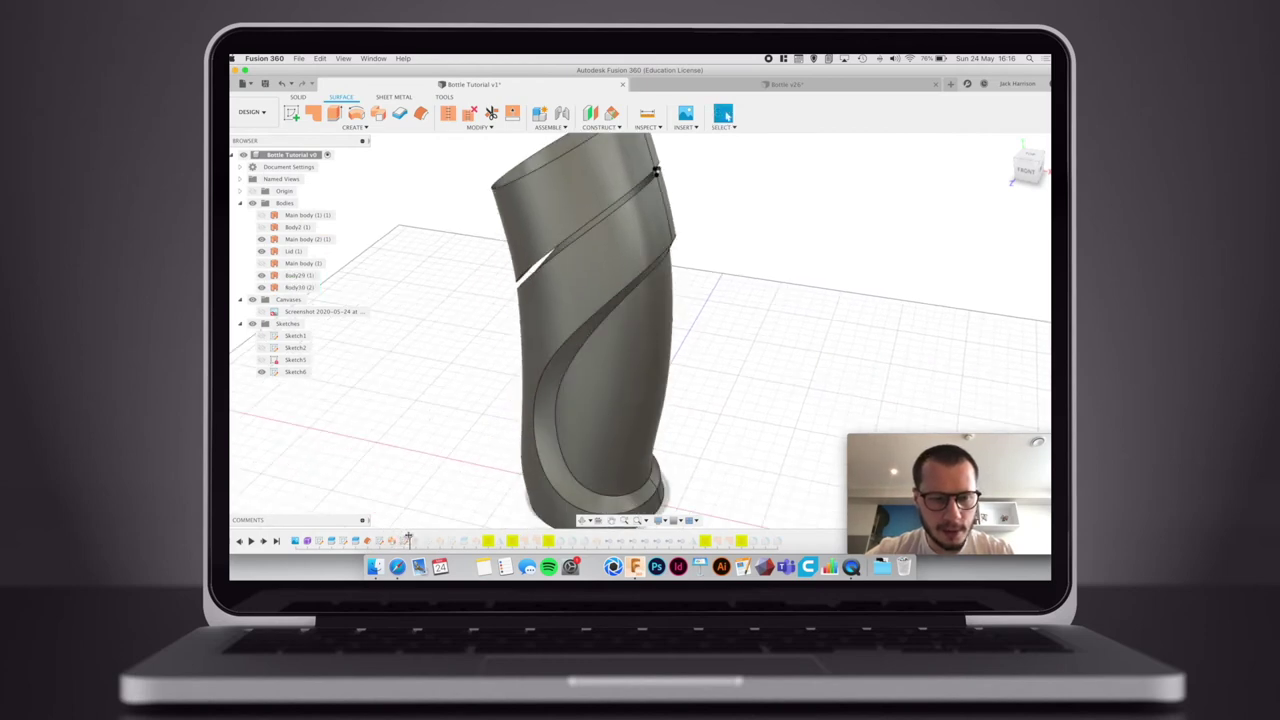
pyautogui.moveTo(409, 537); pyautogui.dragTo(384, 537)
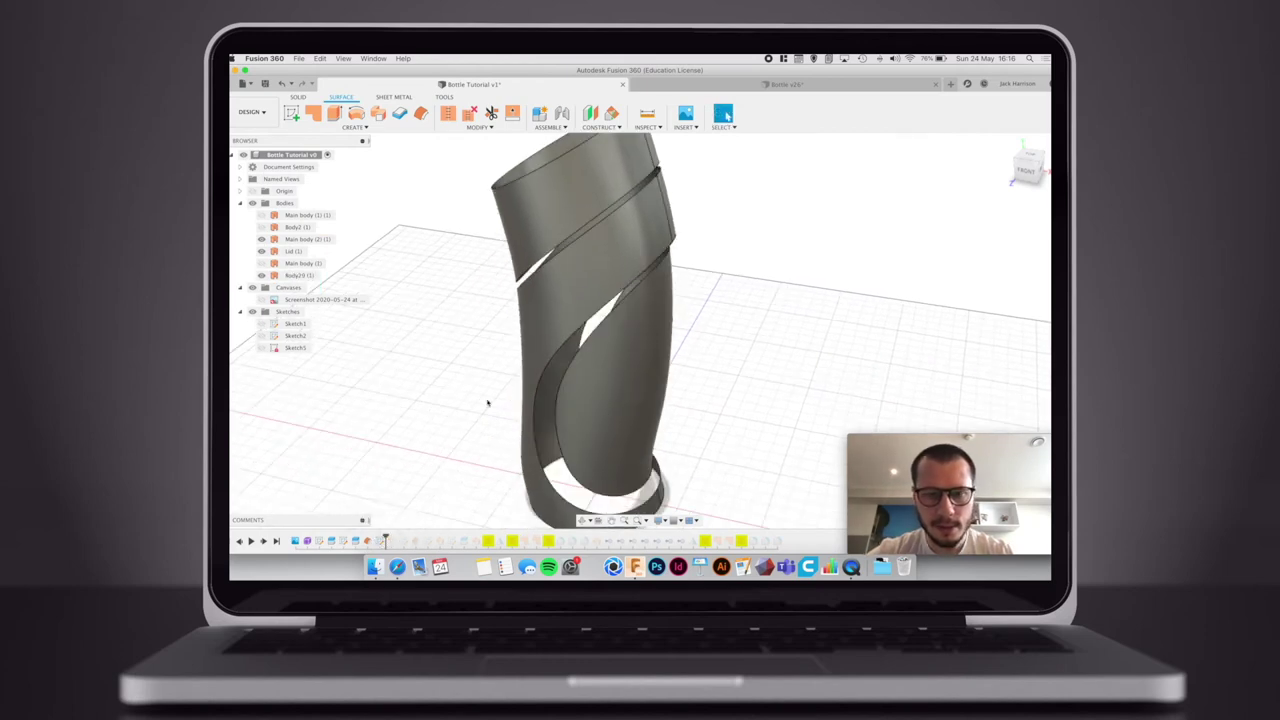
pyautogui.keyDown('shift'); pyautogui.moveTo(500, 357); pyautogui.dragTo(629, 373, button='middle'); pyautogui.keyUp('shift')
pyautogui.click(440, 173)
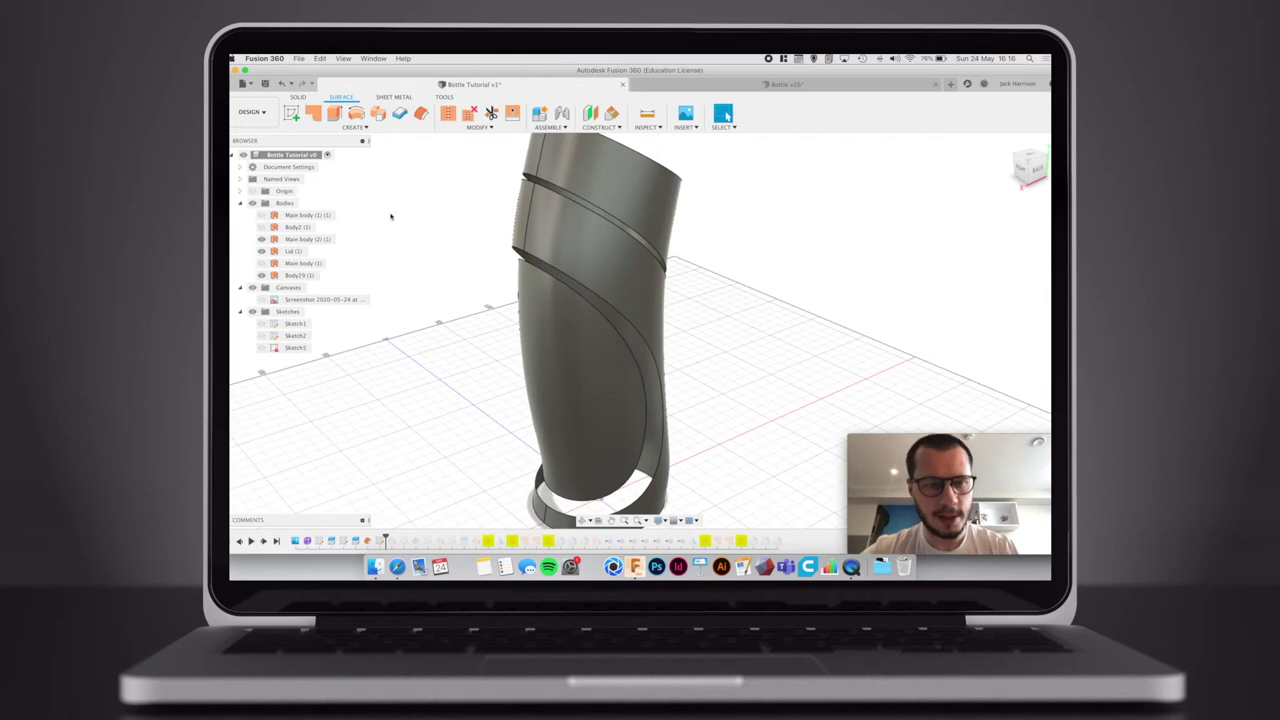
pyautogui.click(322, 239)
pyautogui.keyDown('super'); pyautogui.click(293, 251); pyautogui.keyUp('super')
pyautogui.keyDown('super'); pyautogui.click(300, 275); pyautogui.keyUp('super')
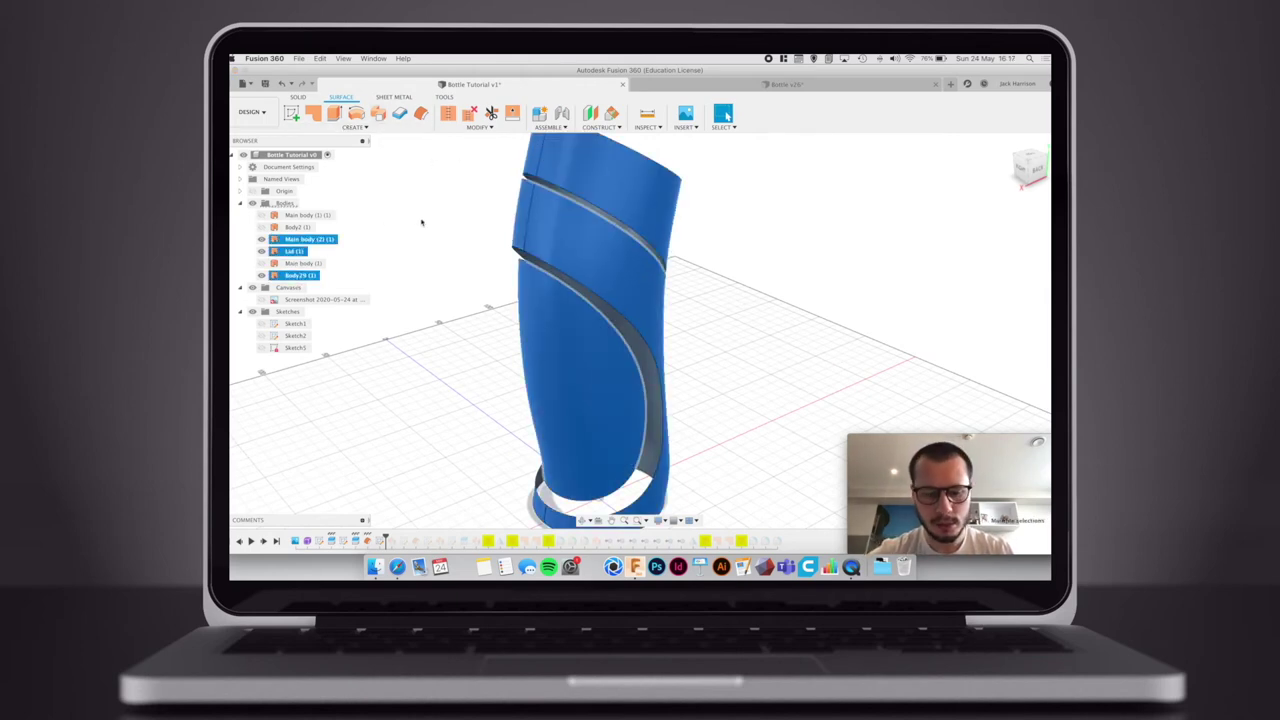
pyautogui.write('smi')
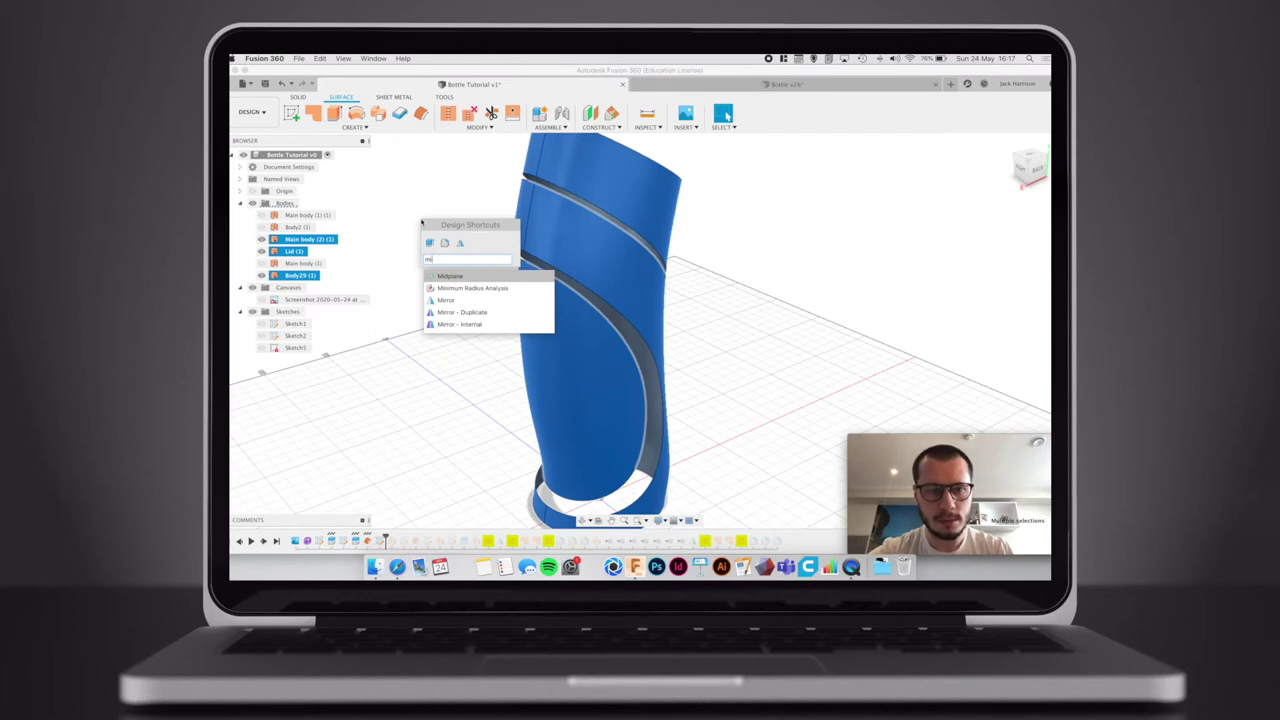
pyautogui.click(408, 291)
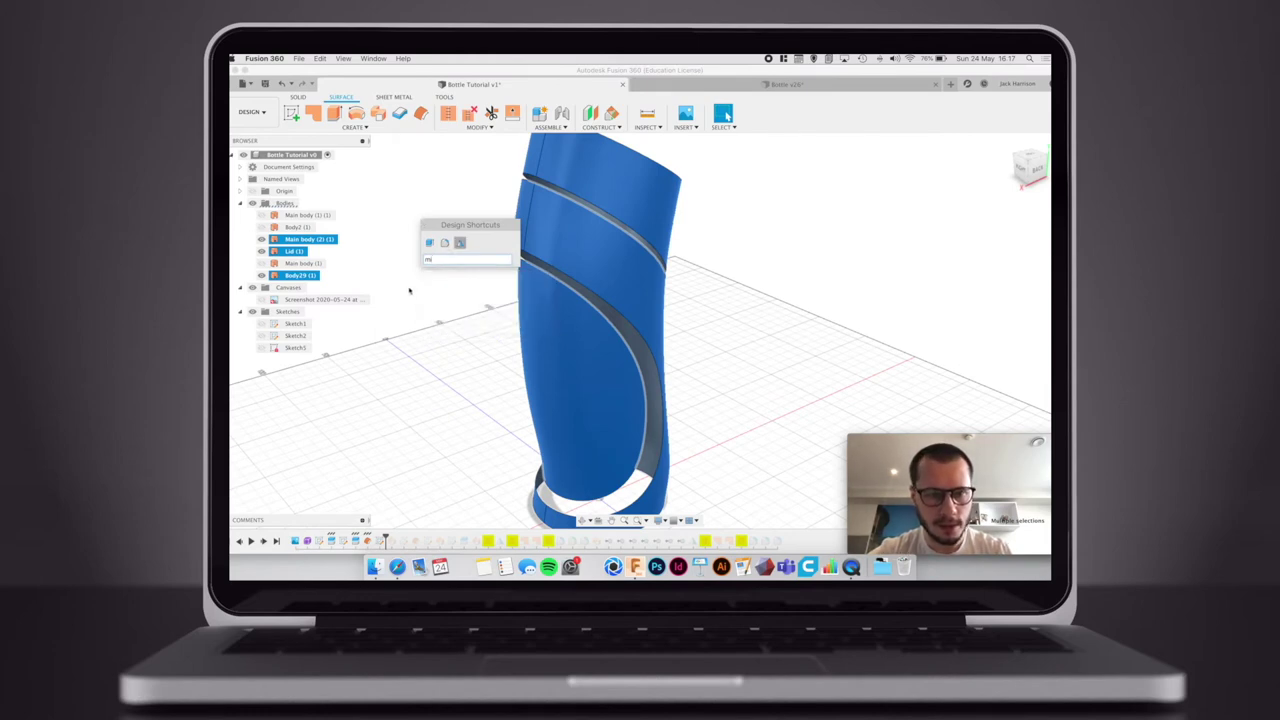
pyautogui.click(409, 290)
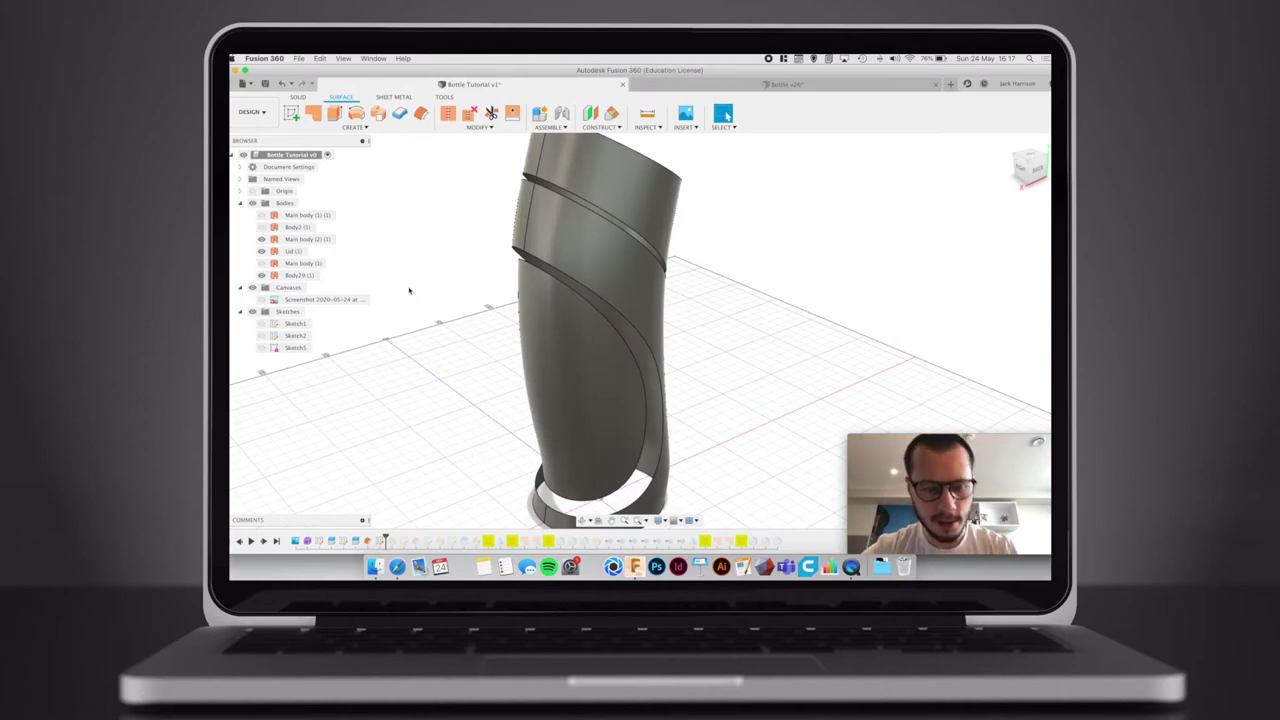
# - Split the grip, lid and main body surfaces in half with the vertical origin plane through the bottle's middle
pyautogui.write('sspl')
pyautogui.press('Return')
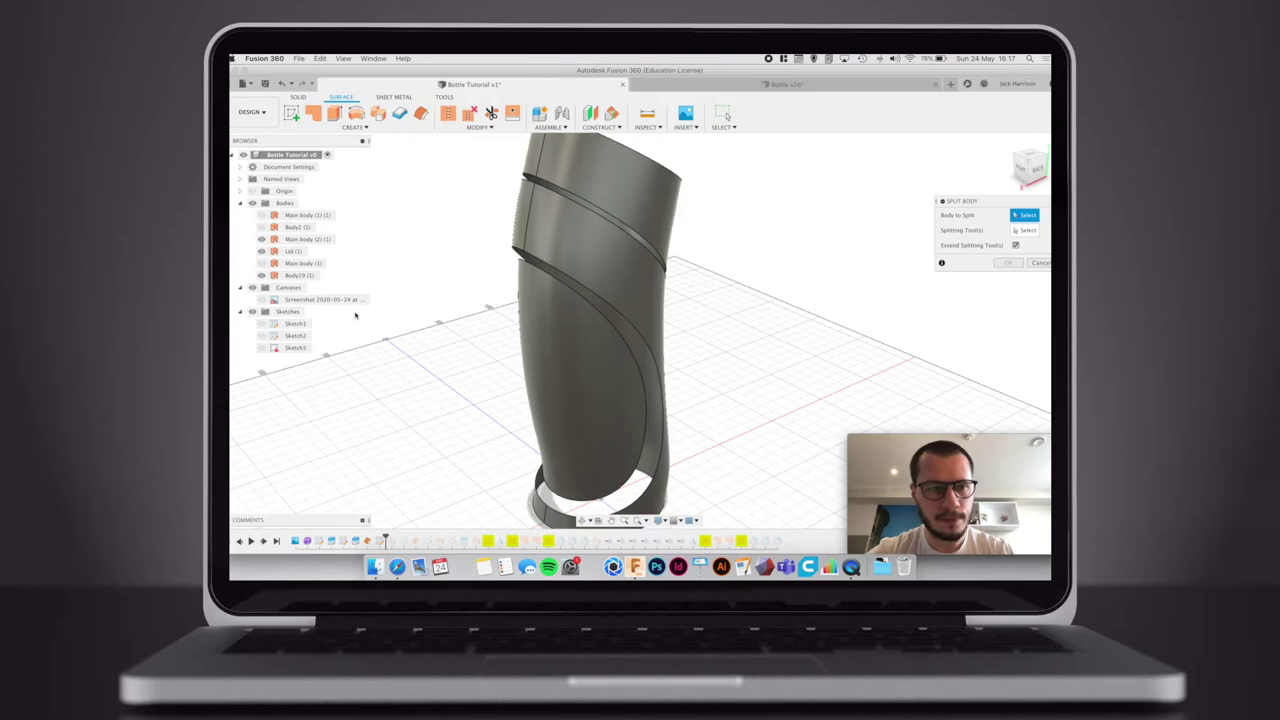
pyautogui.click(310, 275)
pyautogui.click(293, 251)
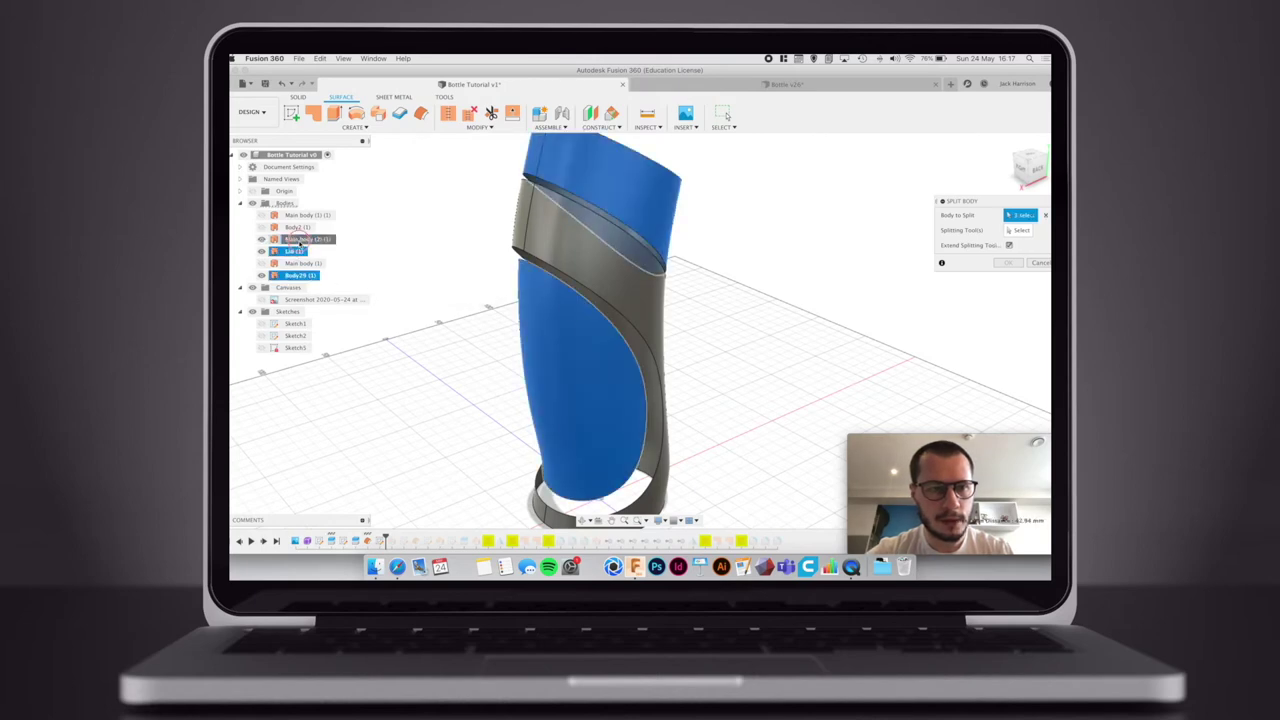
pyautogui.click(301, 239)
pyautogui.click(1019, 231)
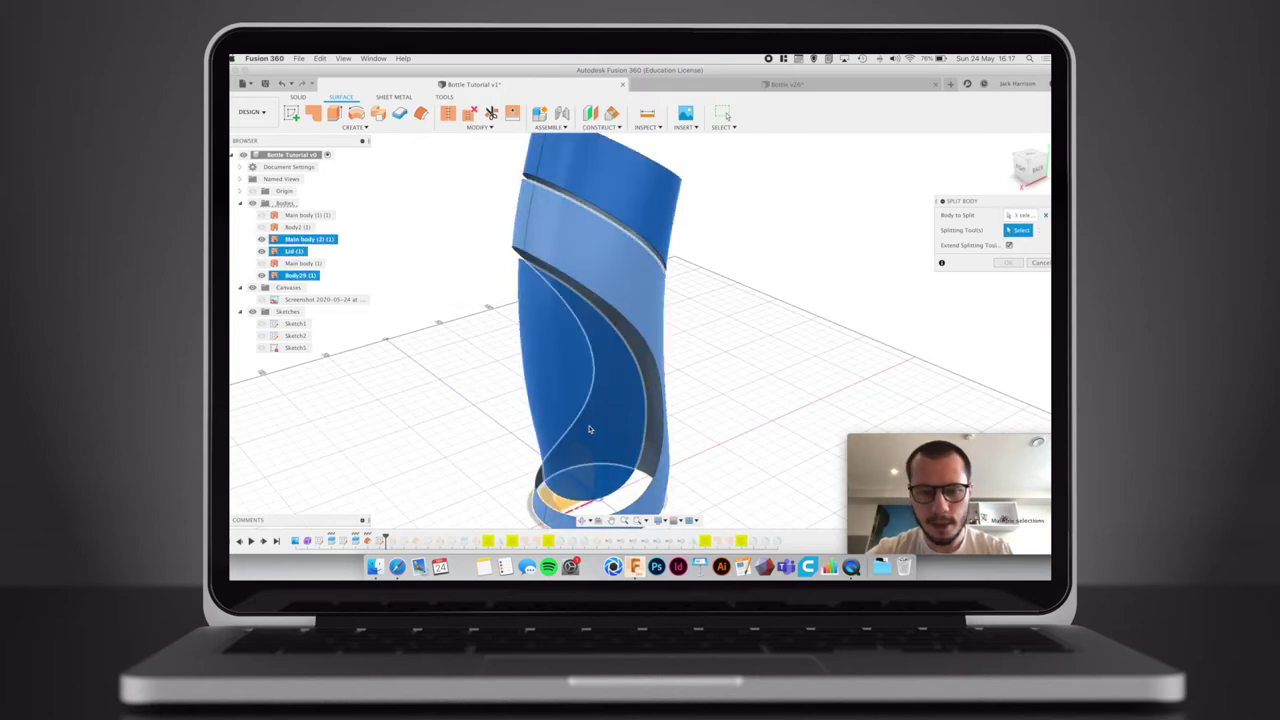
pyautogui.click(565, 504)
pyautogui.scroll(5, 674, 378)
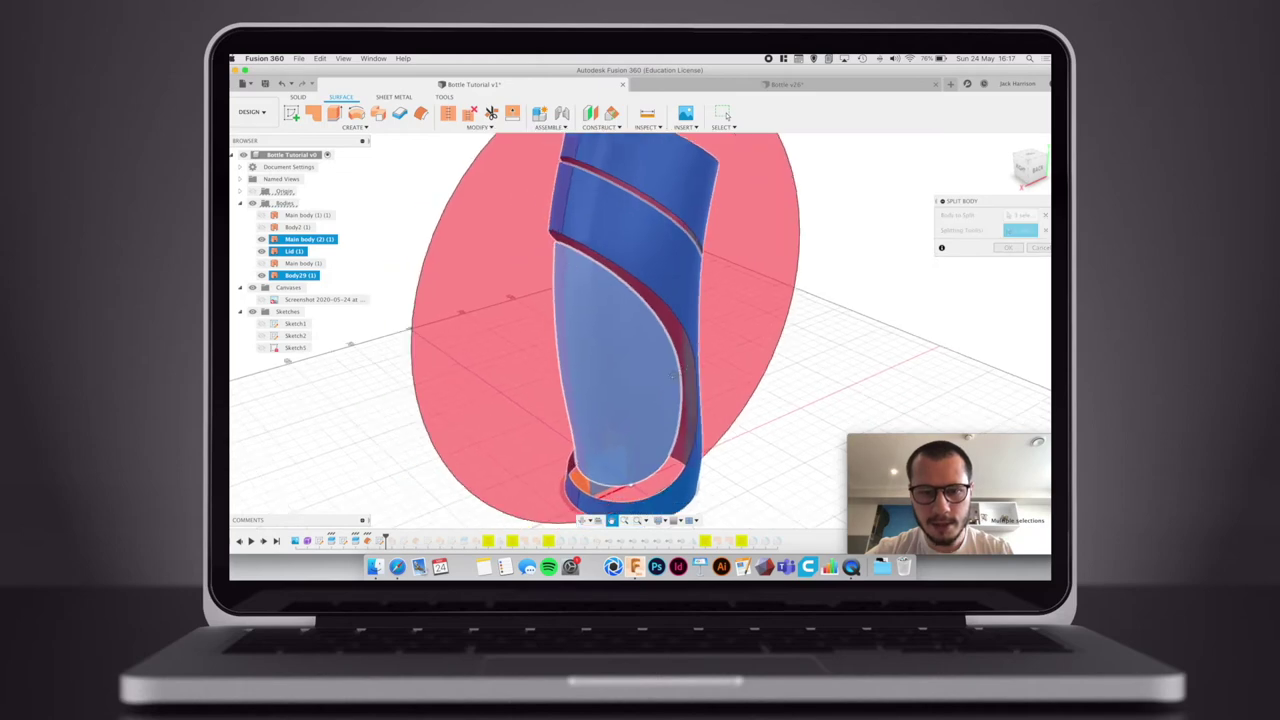
pyautogui.scroll(-5, 674, 378)
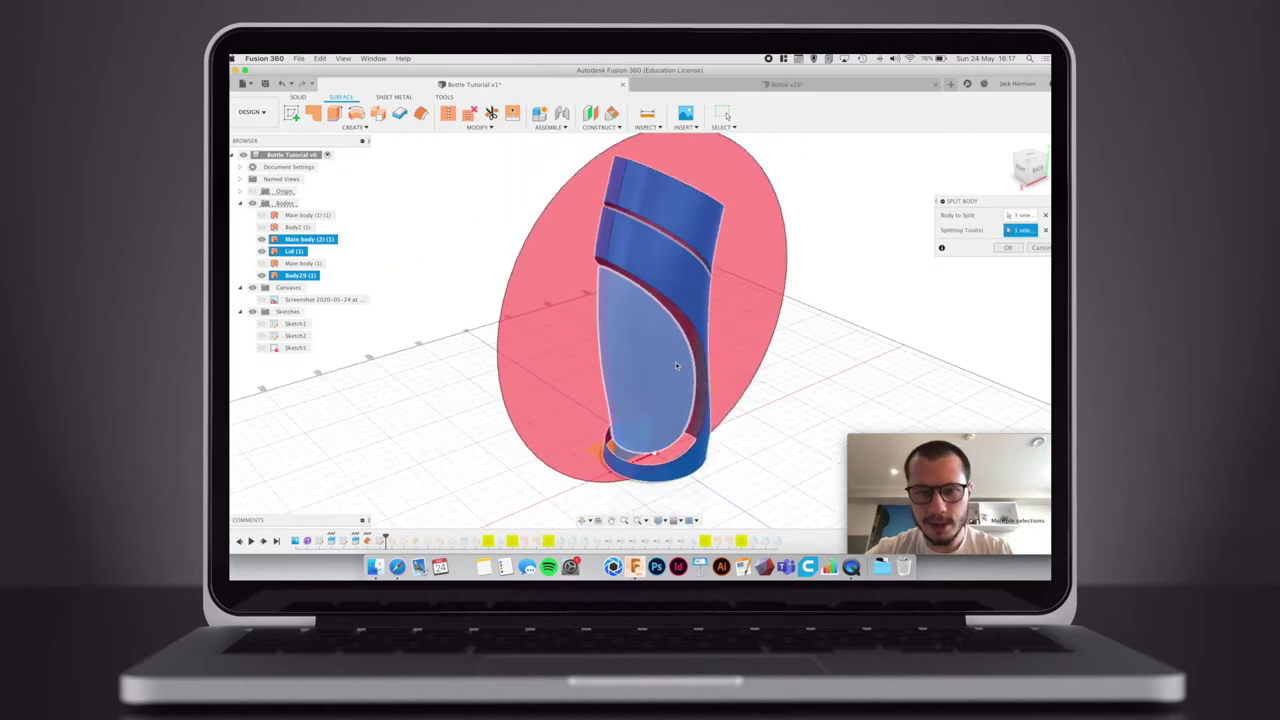
pyautogui.click(1015, 249)
# - Hide one split half each of the grip, main body and lid so that only the opposite half of the bottle remains
pyautogui.click(655, 370)
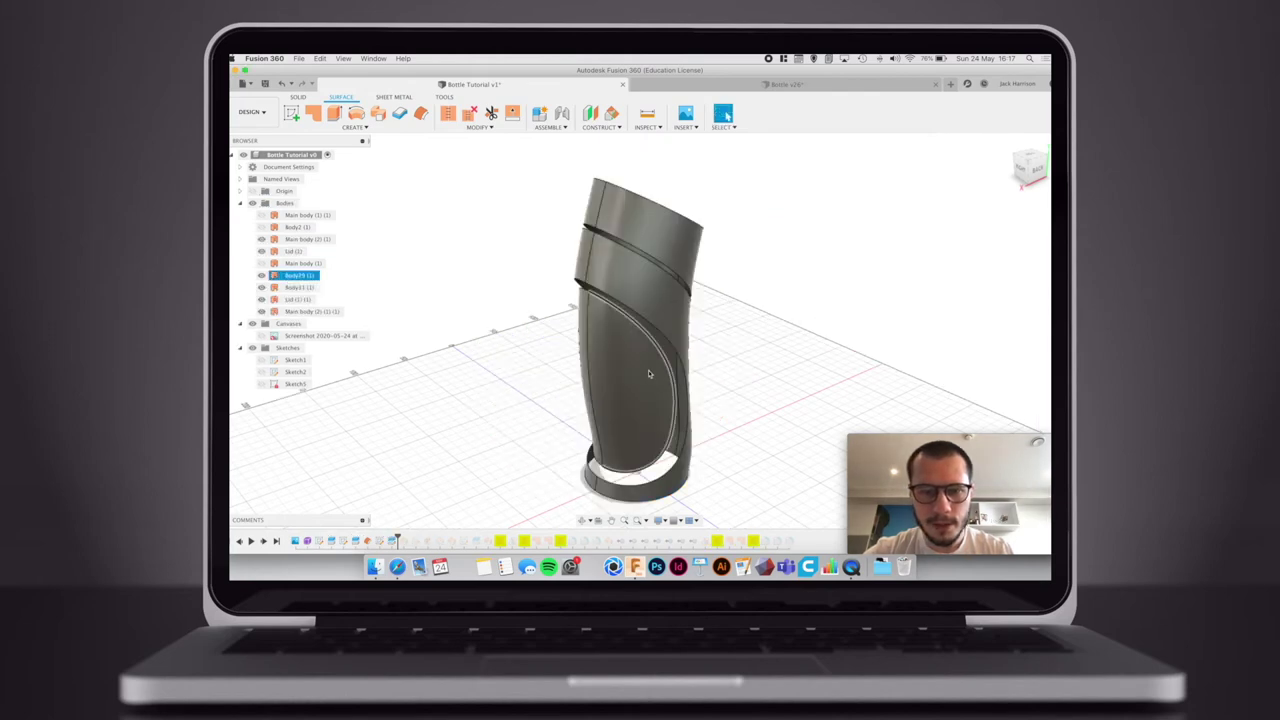
pyautogui.click(261, 275)
pyautogui.click(636, 276)
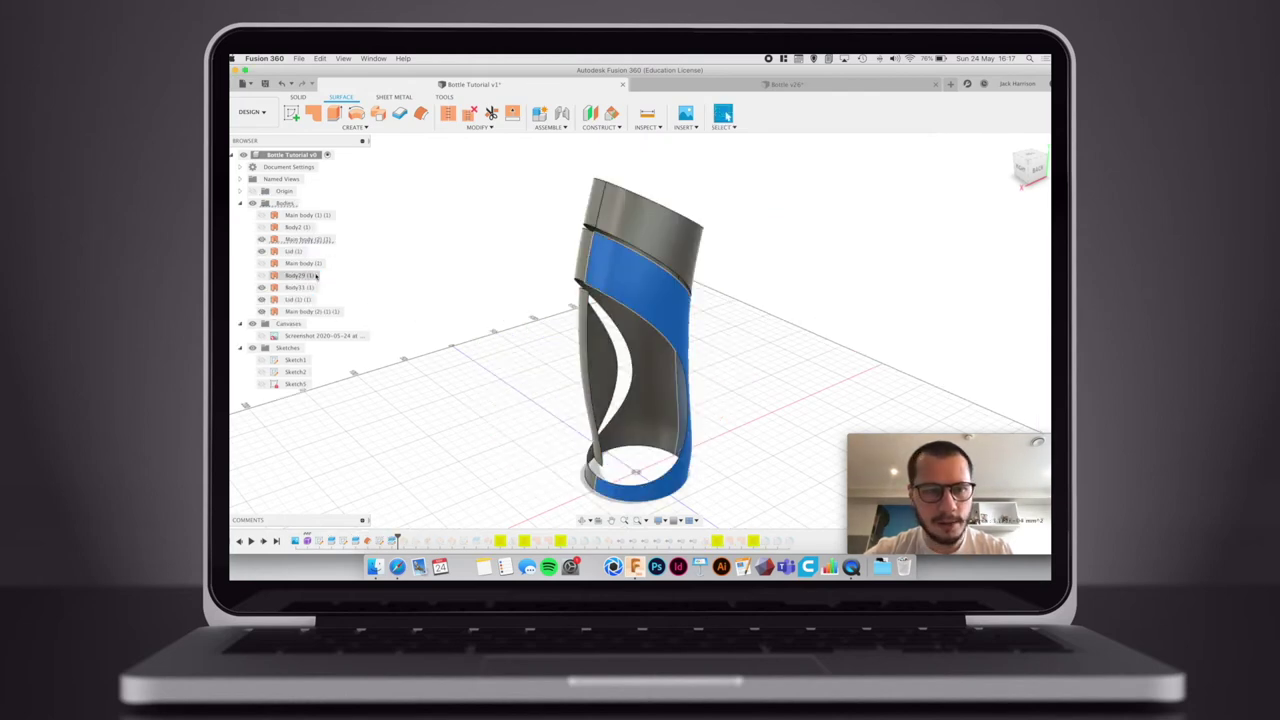
pyautogui.click(261, 239)
pyautogui.click(603, 224)
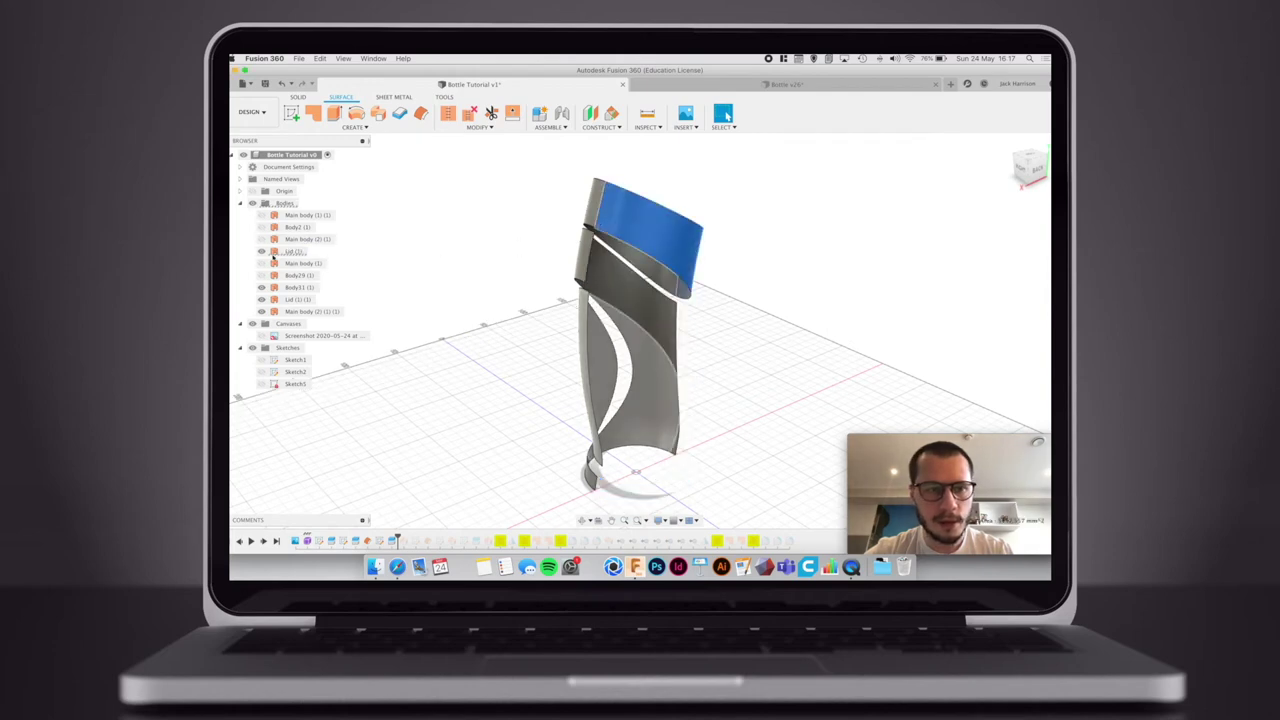
pyautogui.press('v')
# - Sweep the short sketch line across the grip gap as a new body, using the gap's two edges as path and guide rail
pyautogui.keyDown('shift'); pyautogui.moveTo(527, 361); pyautogui.dragTo(463, 334, button='middle'); pyautogui.keyUp('shift')
pyautogui.click(455, 489)
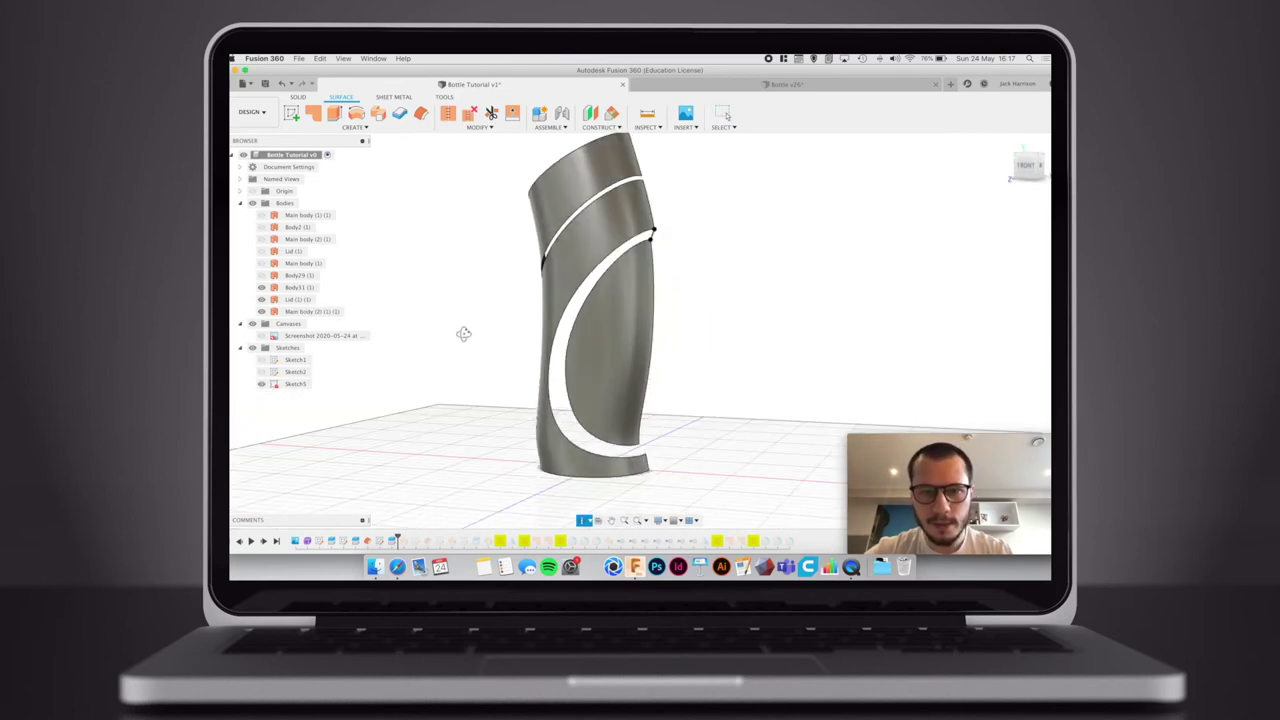
pyautogui.click(379, 114)
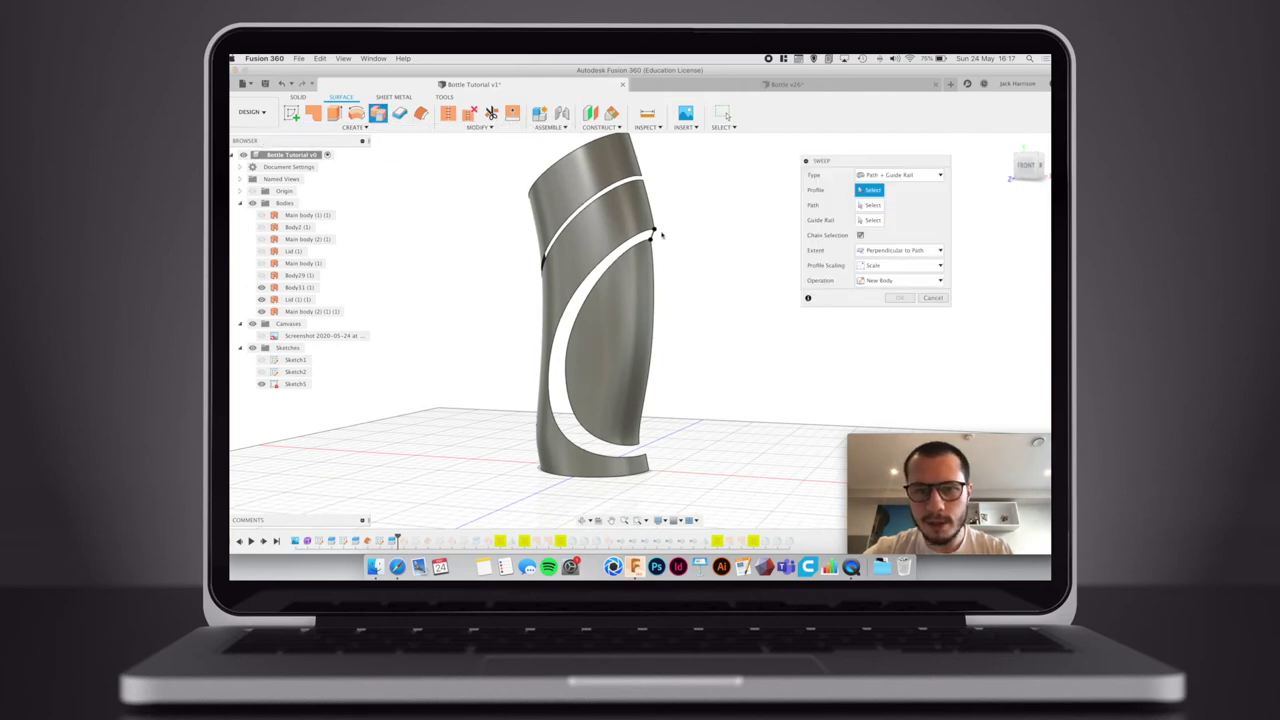
pyautogui.click(652, 237)
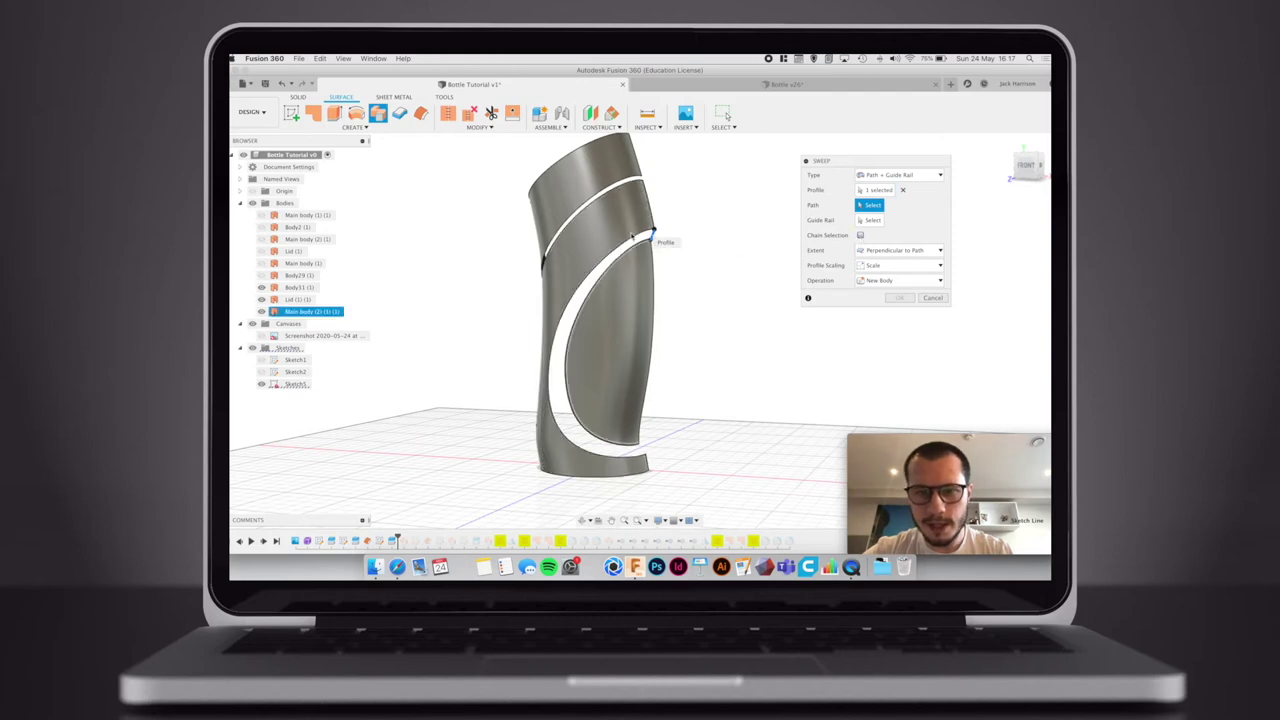
pyautogui.click(654, 239)
pyautogui.click(869, 221)
pyautogui.click(621, 262)
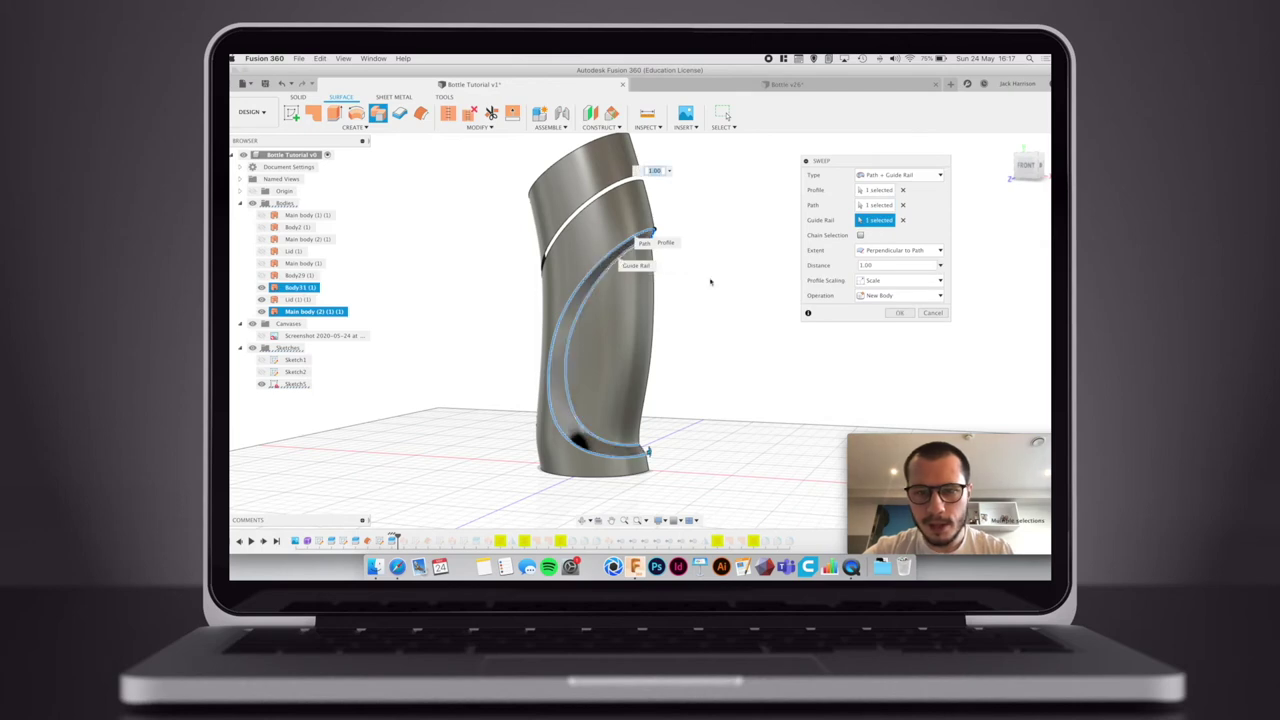
pyautogui.click(899, 313)
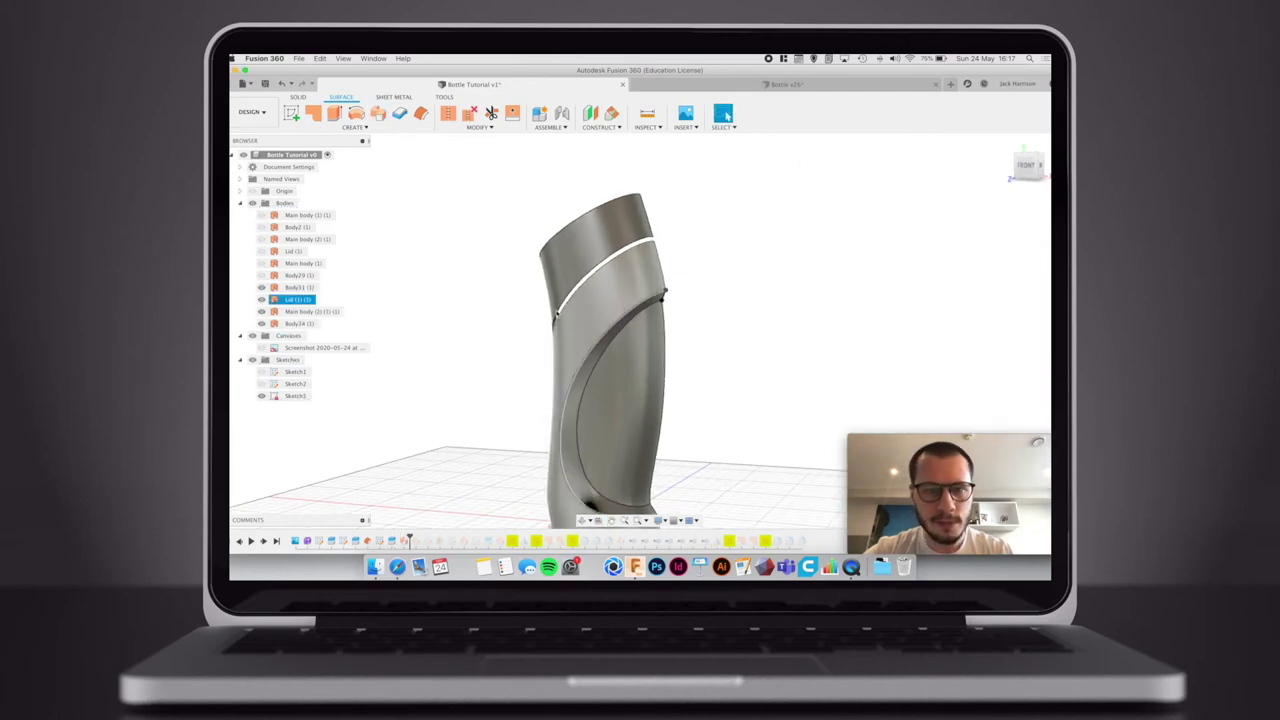
# - Start a sketch on the front origin plane and project the lid and main body corner points at the lid gap
pyautogui.click(291, 112)
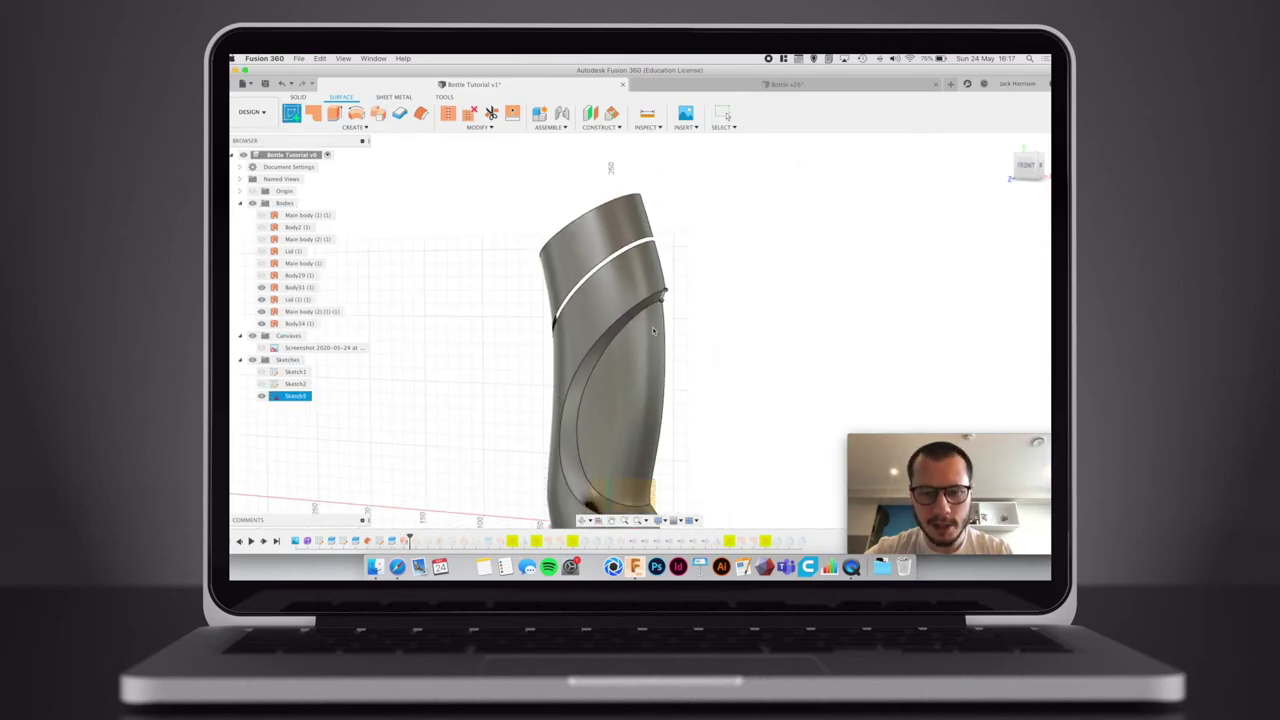
pyautogui.click(640, 474)
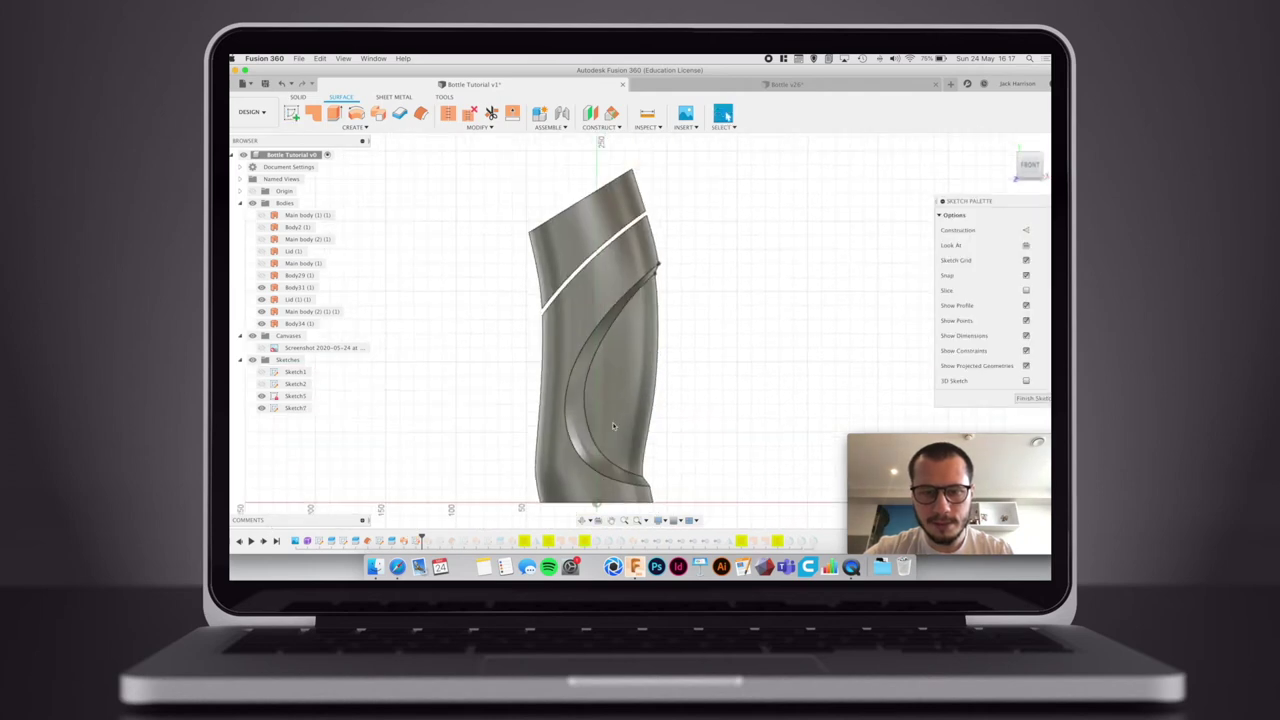
pyautogui.scroll(10, 655, 210)
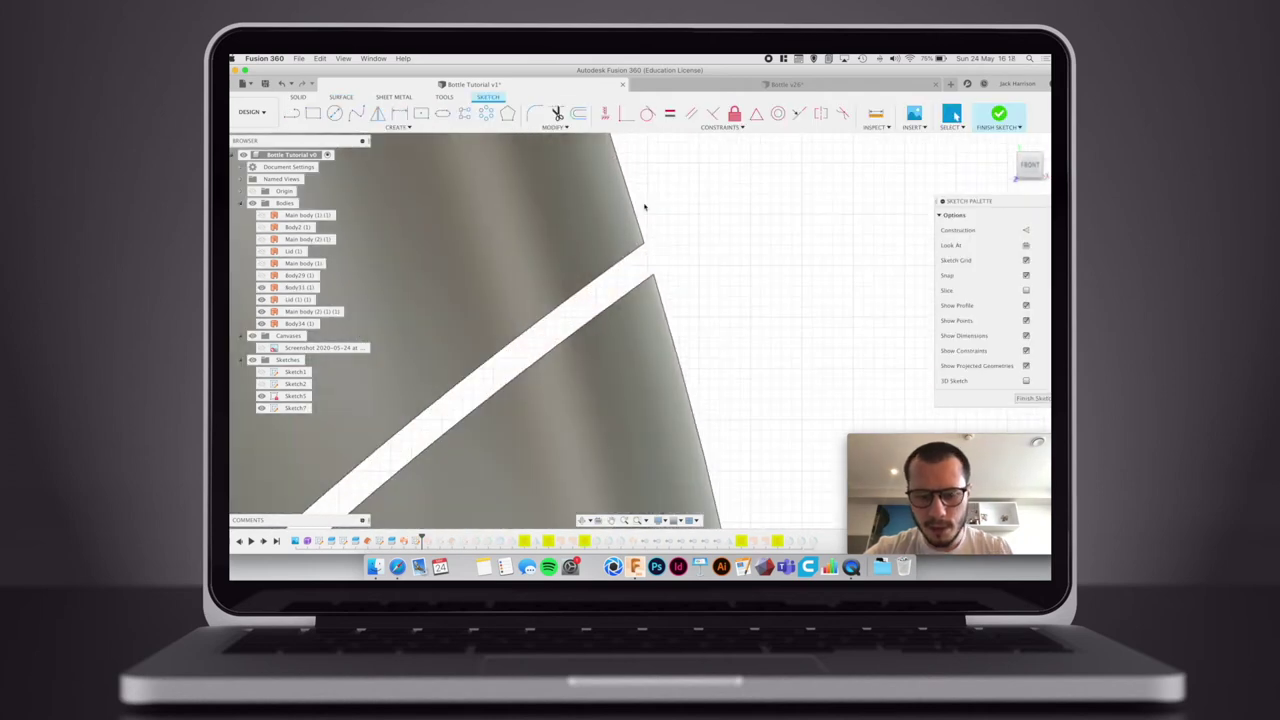
pyautogui.press('p')
pyautogui.click(648, 226)
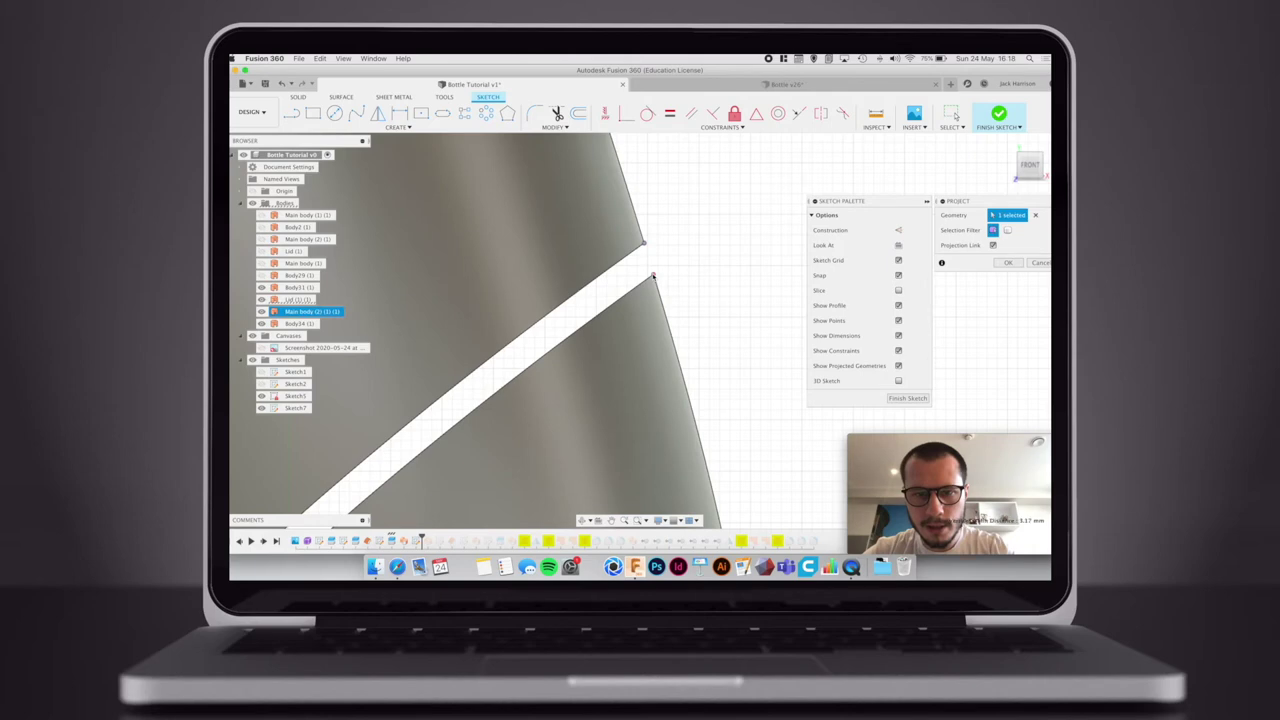
pyautogui.press('Return')
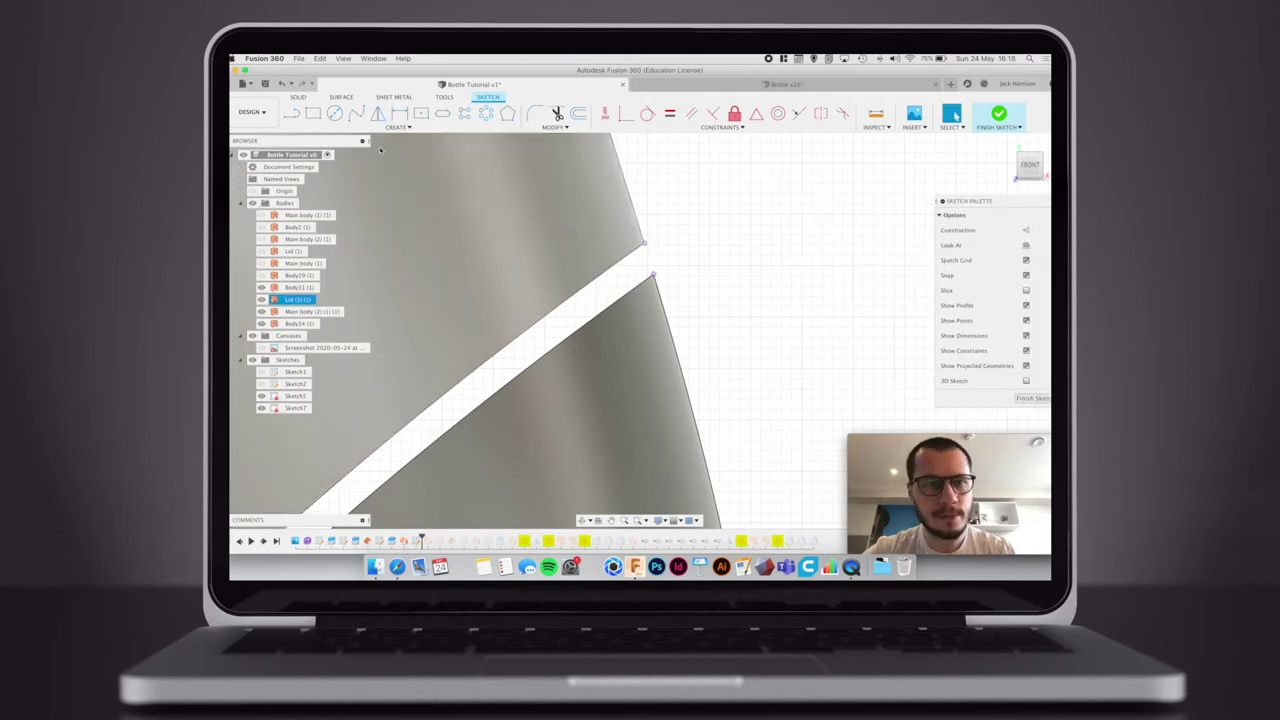
# - Draw a three-point arc bowing inward between the two projected gap points and finish the sketch
pyautogui.click(397, 127)
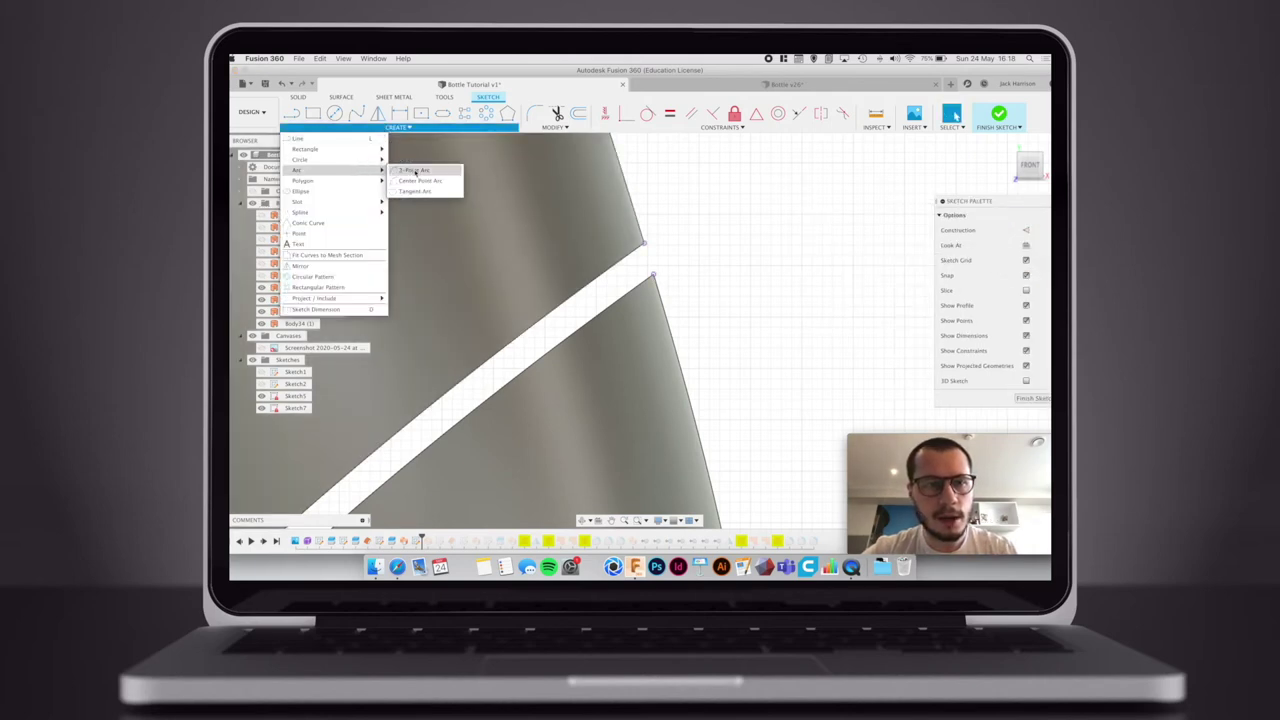
pyautogui.click(415, 170)
pyautogui.click(645, 243)
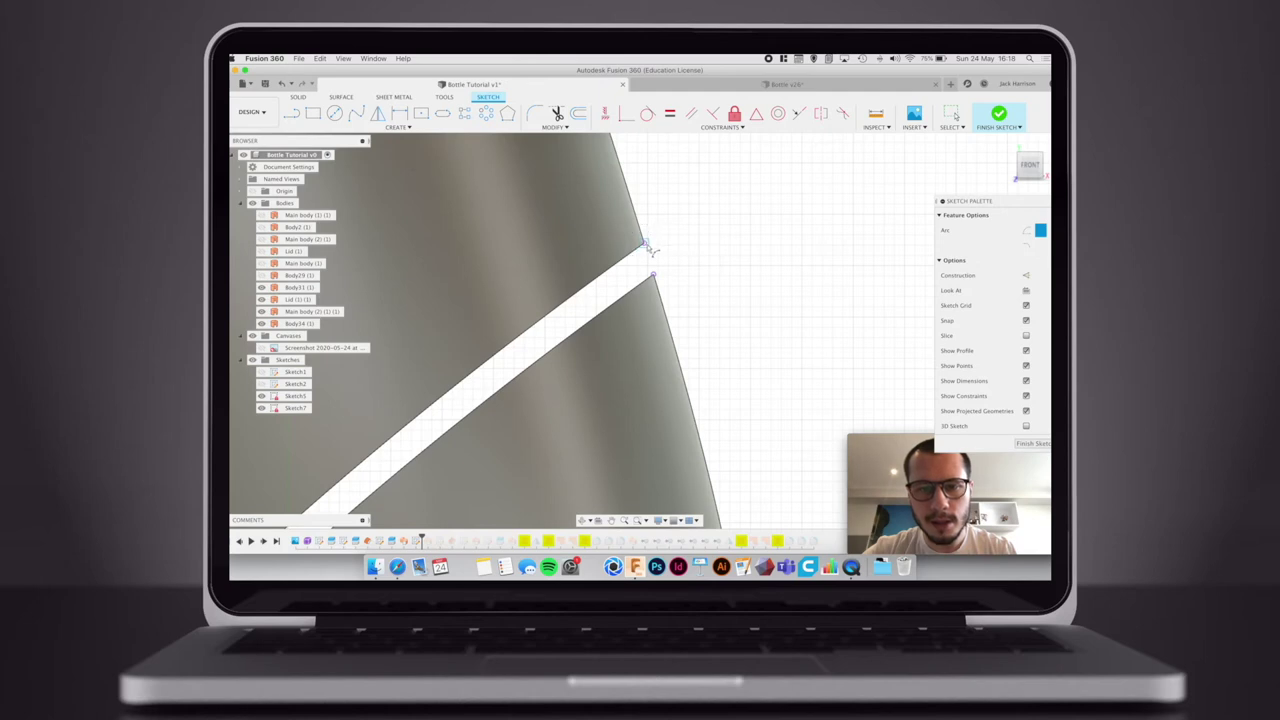
pyautogui.click(653, 274)
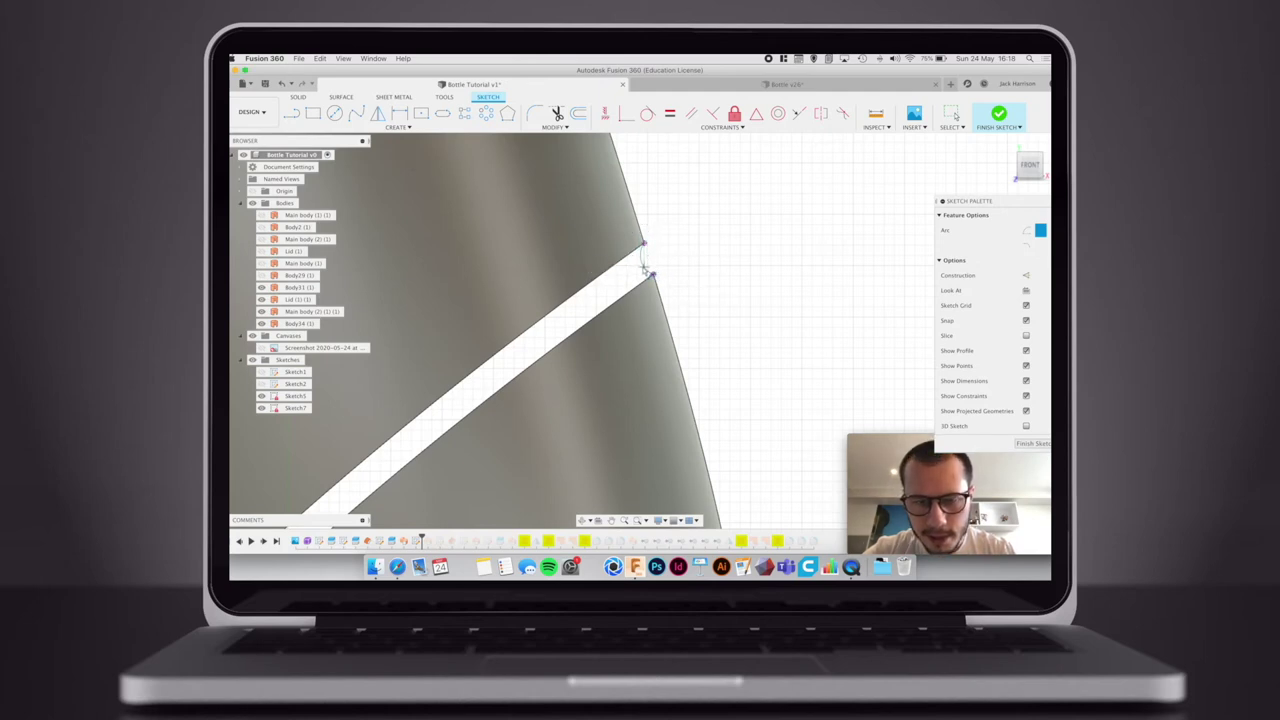
pyautogui.click(644, 268)
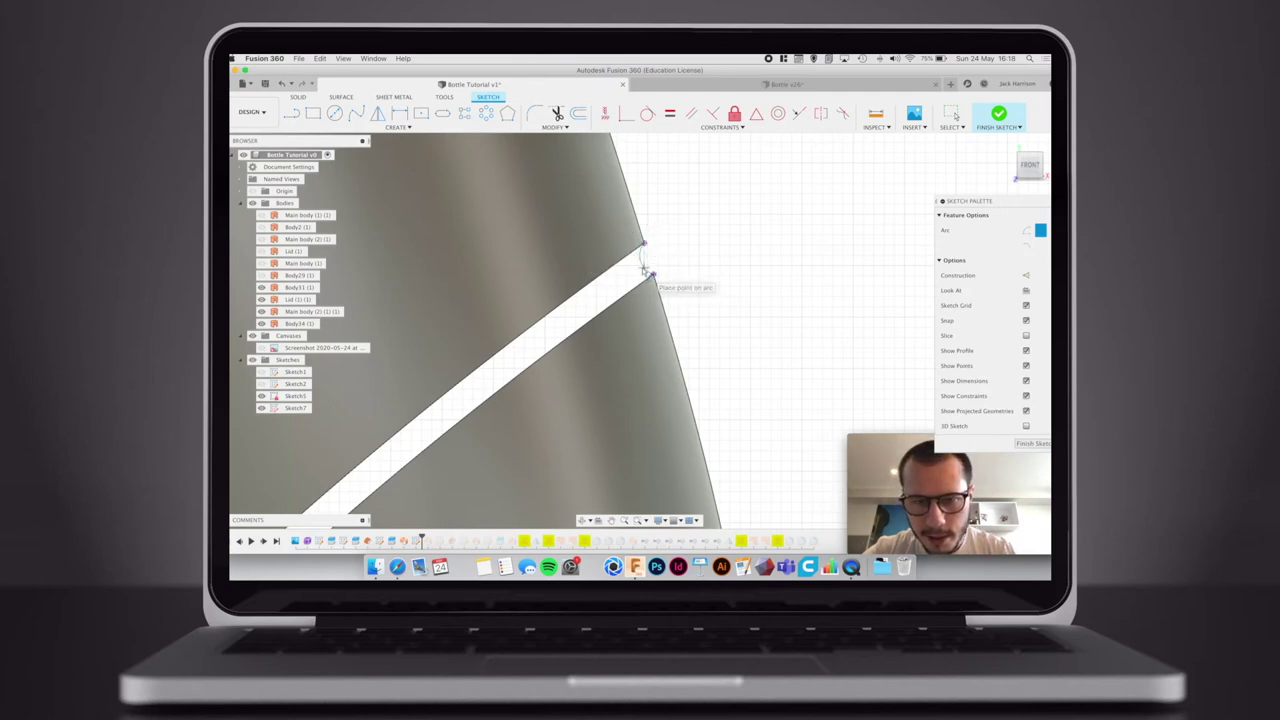
pyautogui.click(995, 125)
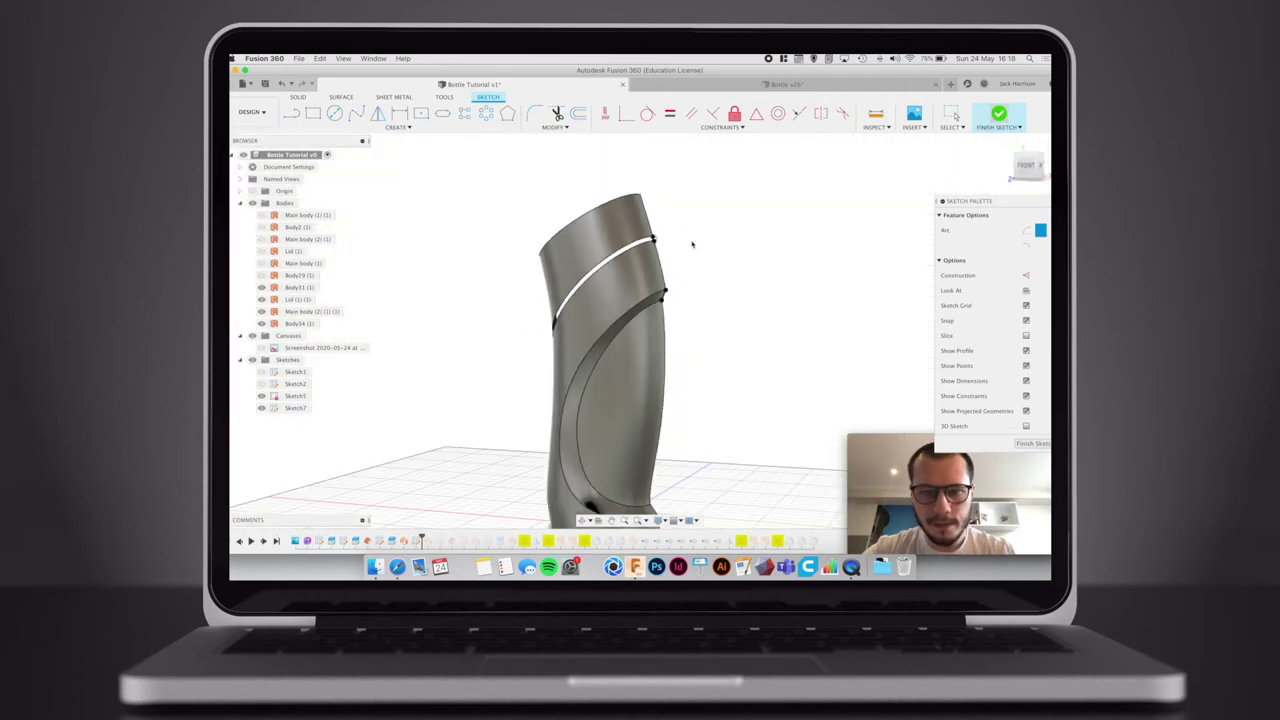
# - Sweep the arc along the lid's lower edge as a new body, with the main body's upper edge as guide rail
pyautogui.scroll(5, 652, 249)
pyautogui.keyDown('shift'); pyautogui.moveTo(664, 246); pyautogui.dragTo(649, 247, button='middle'); pyautogui.keyUp('shift')
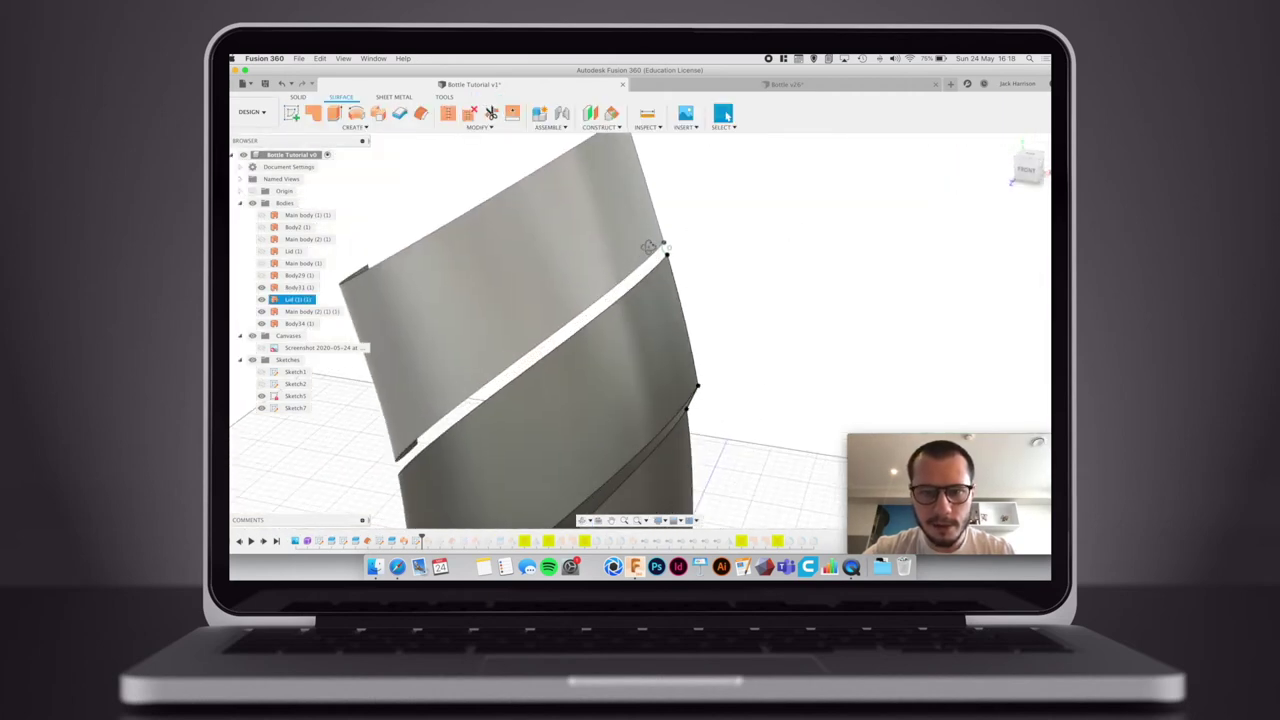
pyautogui.press('Escape')
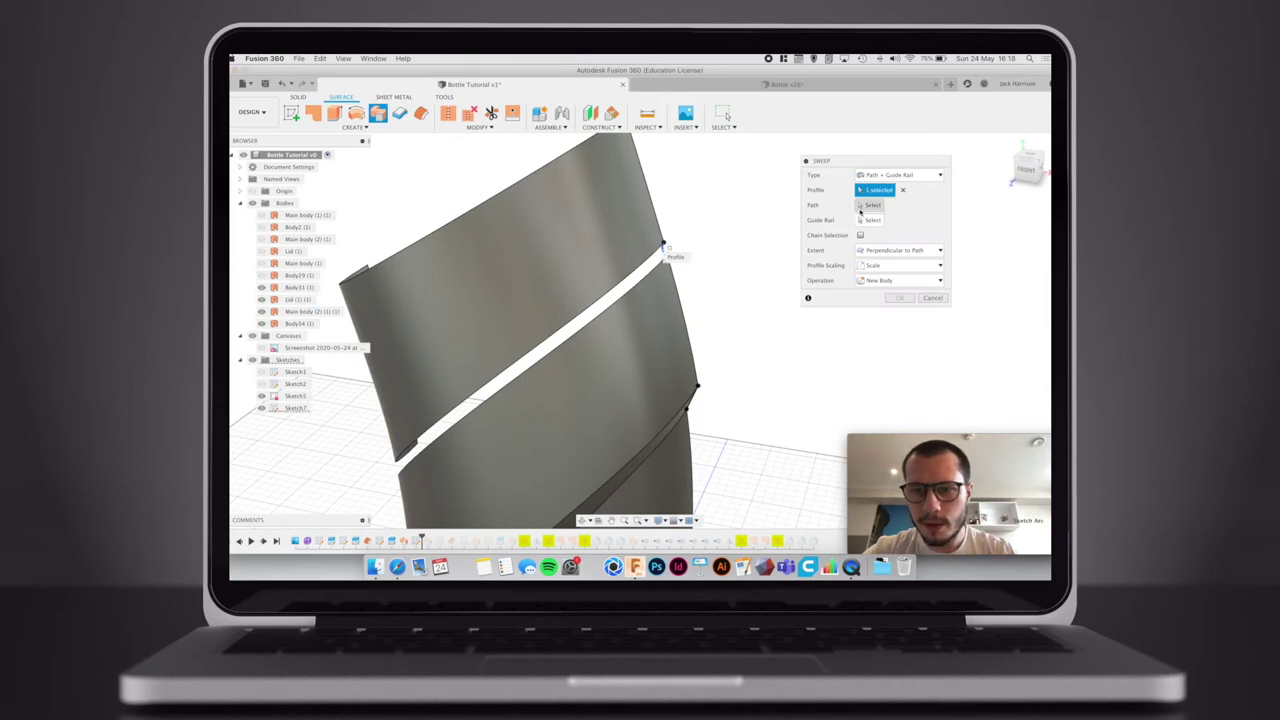
pyautogui.click(665, 249)
pyautogui.click(650, 264)
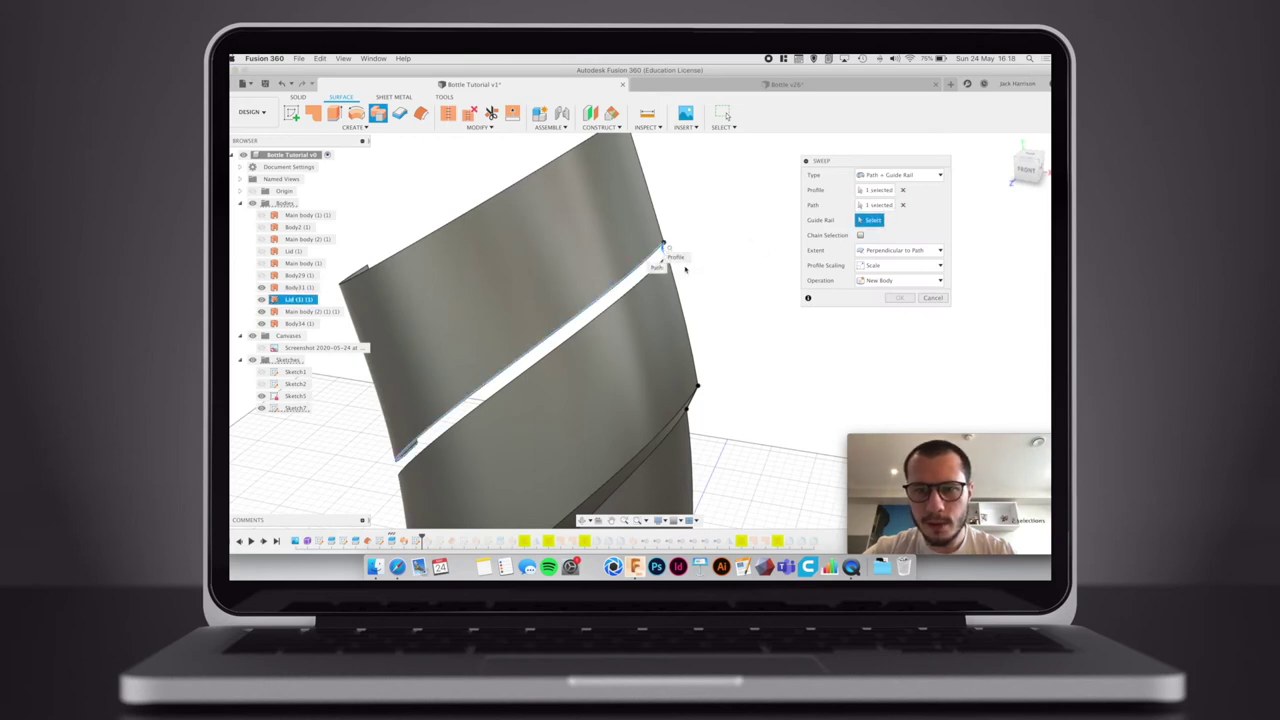
pyautogui.click(643, 284)
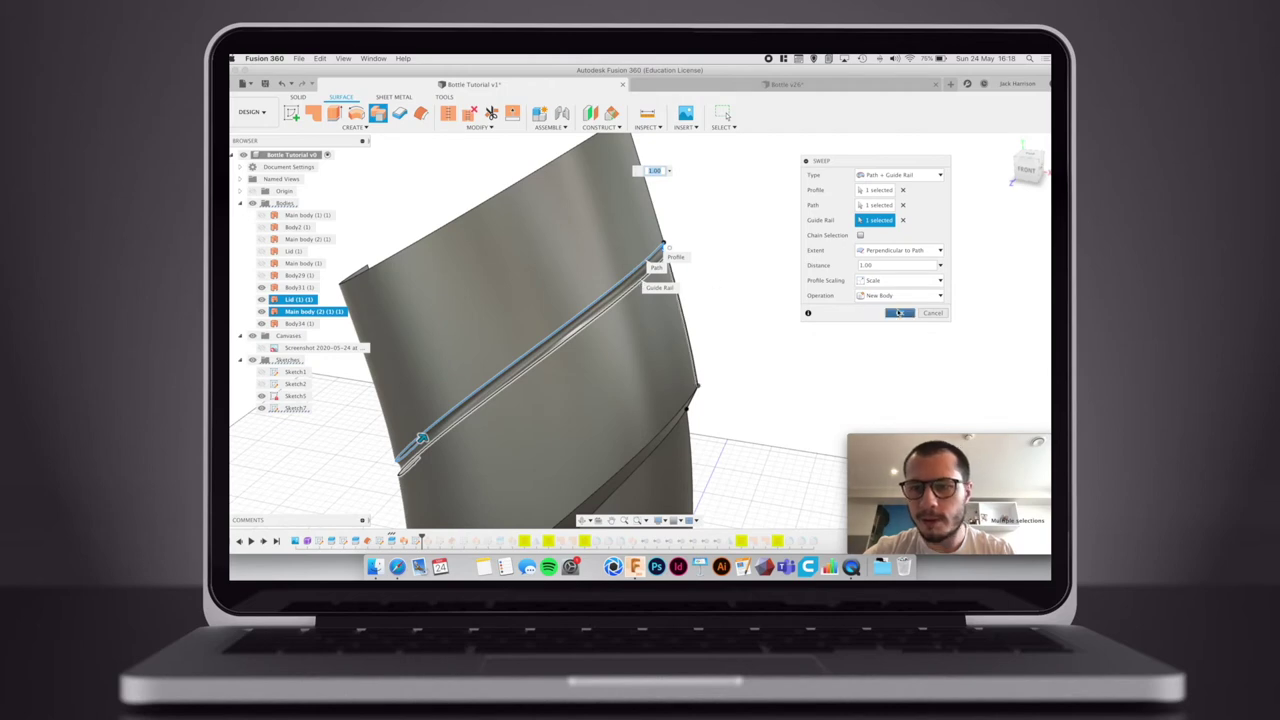
pyautogui.click(899, 313)
pyautogui.moveTo(778, 302); pyautogui.dragTo(771, 238, button='middle')
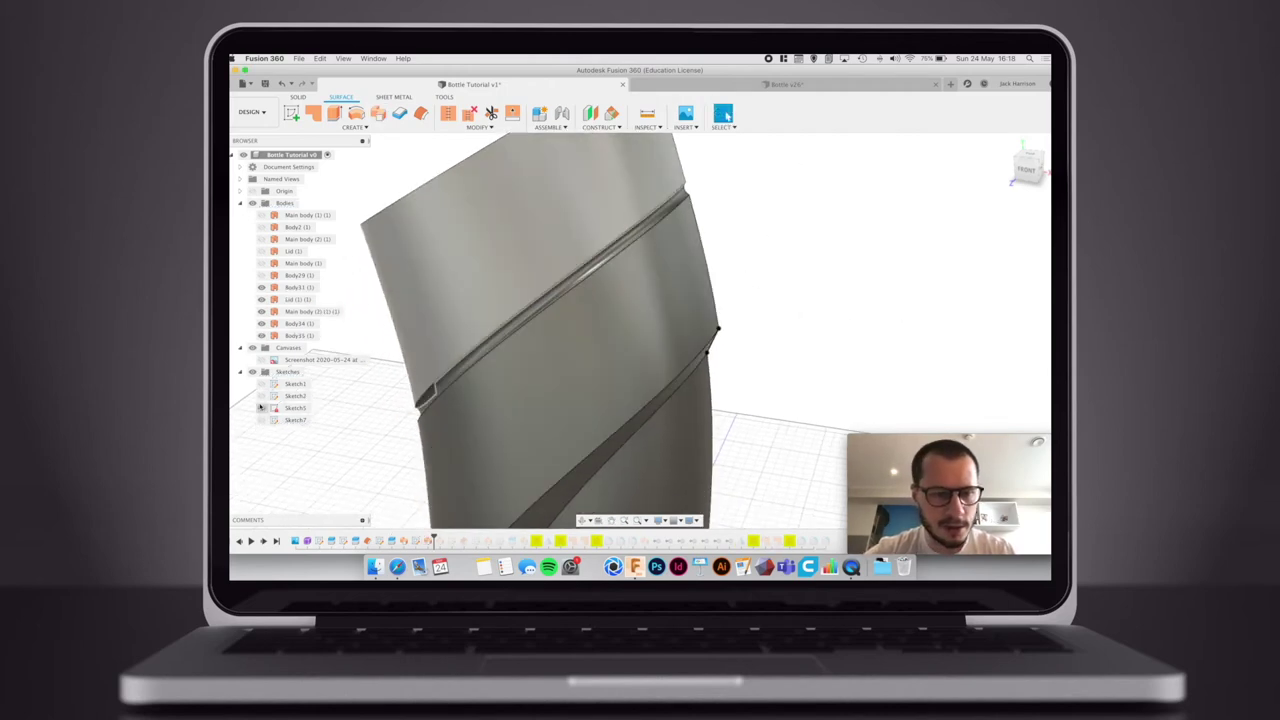
# - Stitch the half grip, lid, main body and both swept surfaces into one surface body with a 0.10 mm tolerance
pyautogui.scroll(2, 749, 290)
pyautogui.scroll(-5, 749, 290)
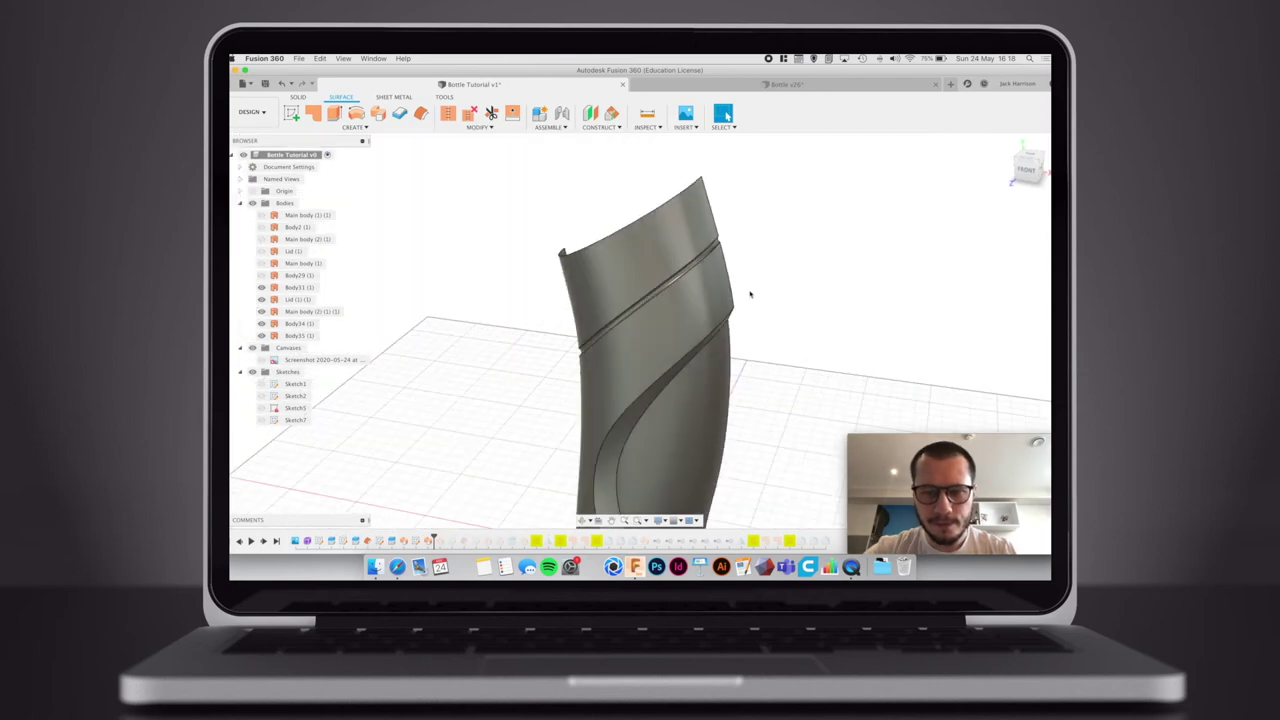
pyautogui.moveTo(715, 234); pyautogui.dragTo(695, 201, button='middle')
pyautogui.moveTo(728, 257)
pyautogui.keyDown('shift'); pyautogui.mouseDown(button='middle')
pyautogui.moveTo(680, 250)
pyautogui.moveTo(732, 254)
pyautogui.mouseUp(button='middle'); pyautogui.keyUp('shift')
pyautogui.click(298, 287)
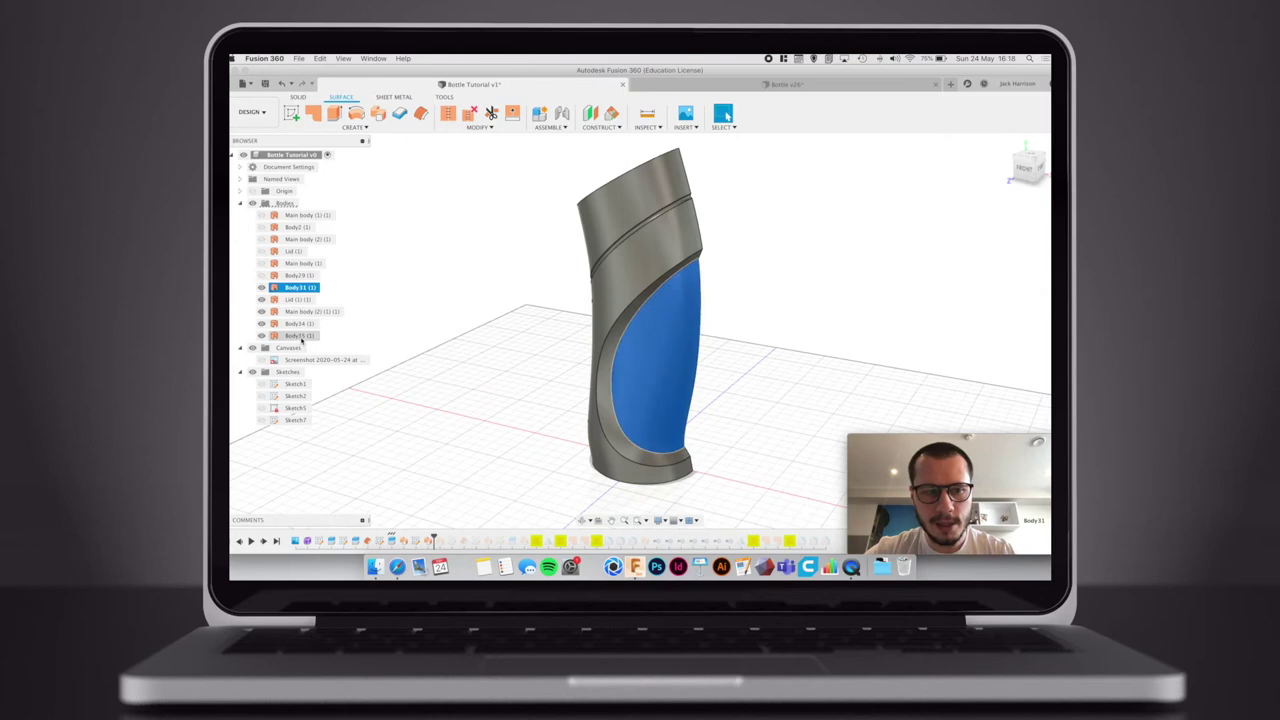
pyautogui.keyDown('shift'); pyautogui.click(300, 335); pyautogui.keyUp('shift')
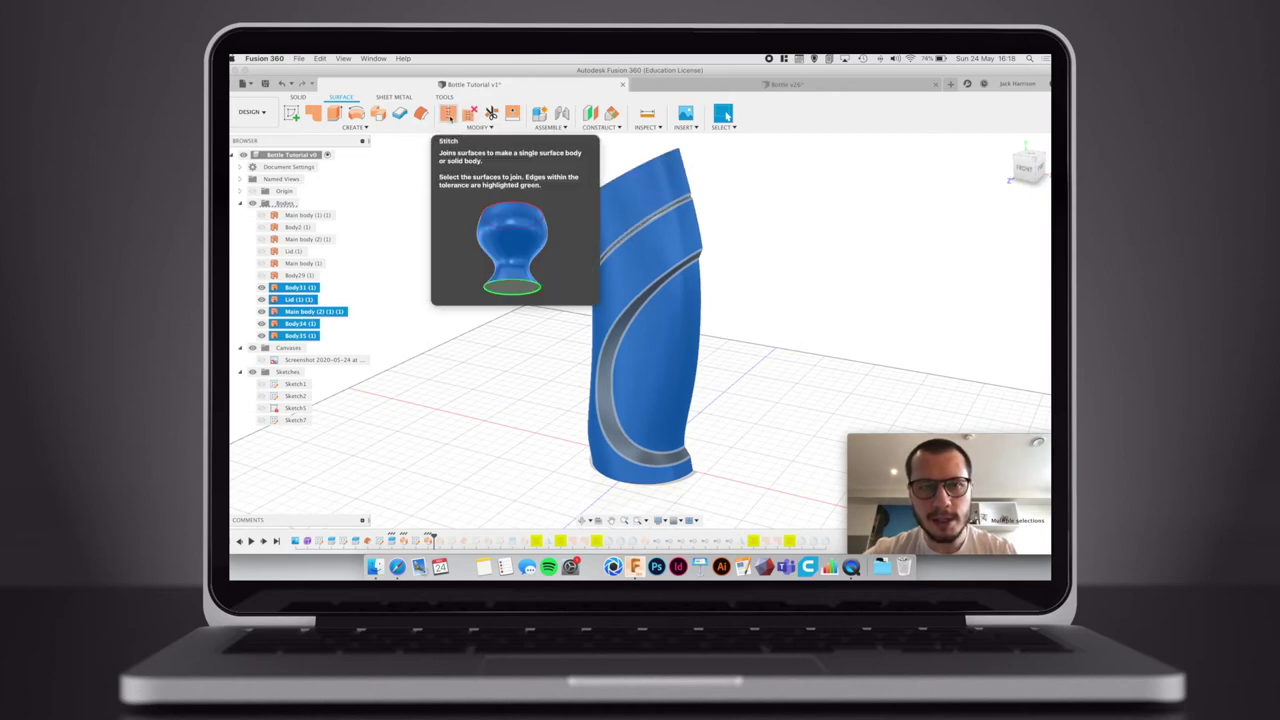
pyautogui.click(449, 116)
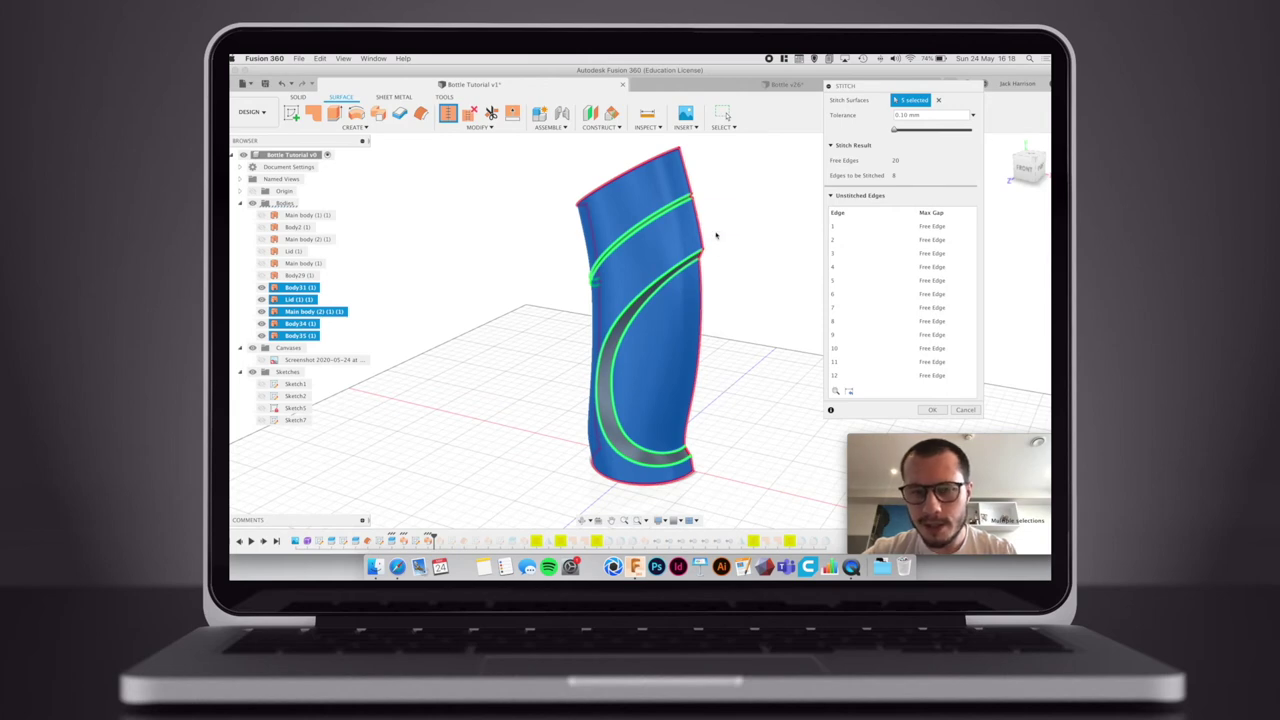
pyautogui.keyDown('shift'); pyautogui.moveTo(718, 243); pyautogui.dragTo(630, 250, button='middle'); pyautogui.keyUp('shift')
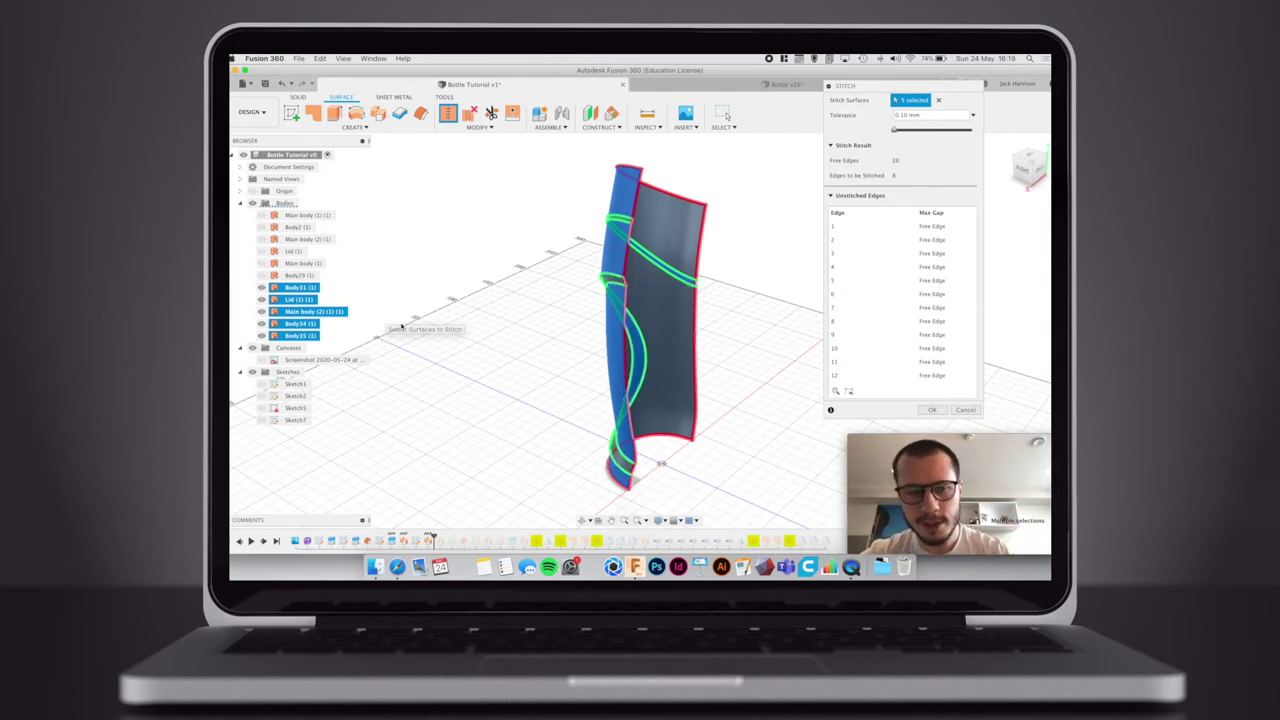
pyautogui.click(932, 410)
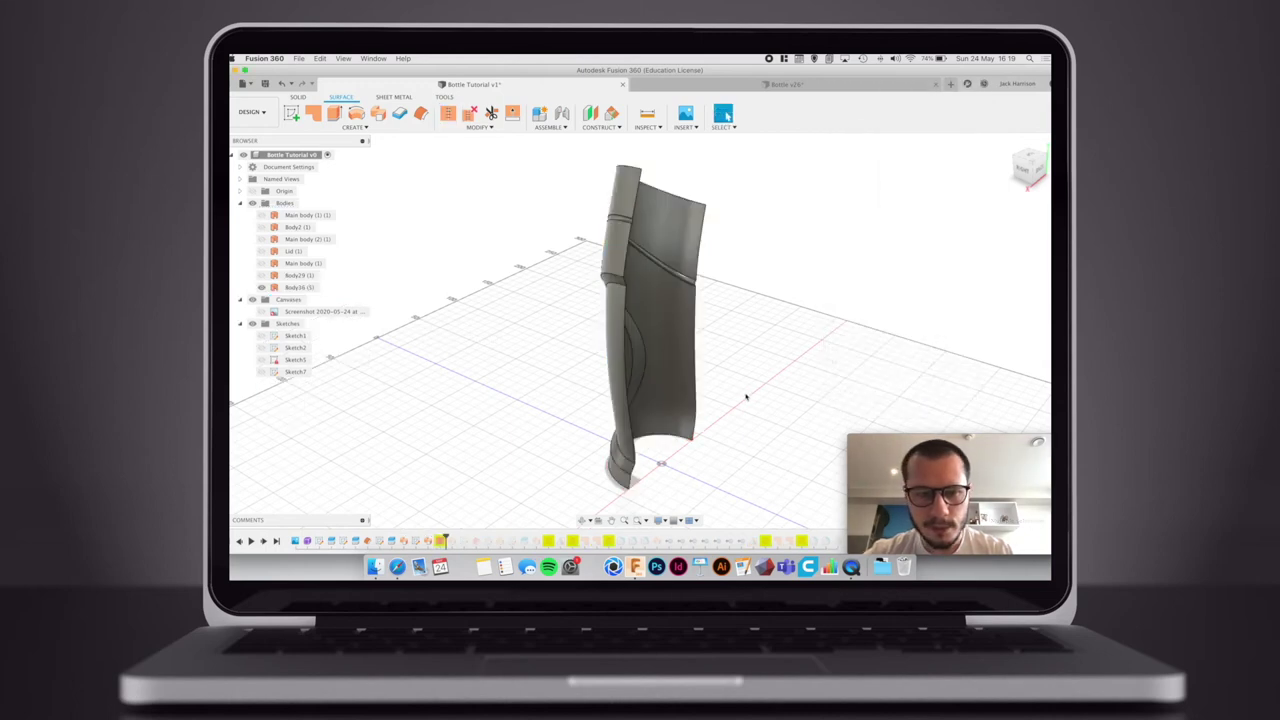
pyautogui.click(302, 288)
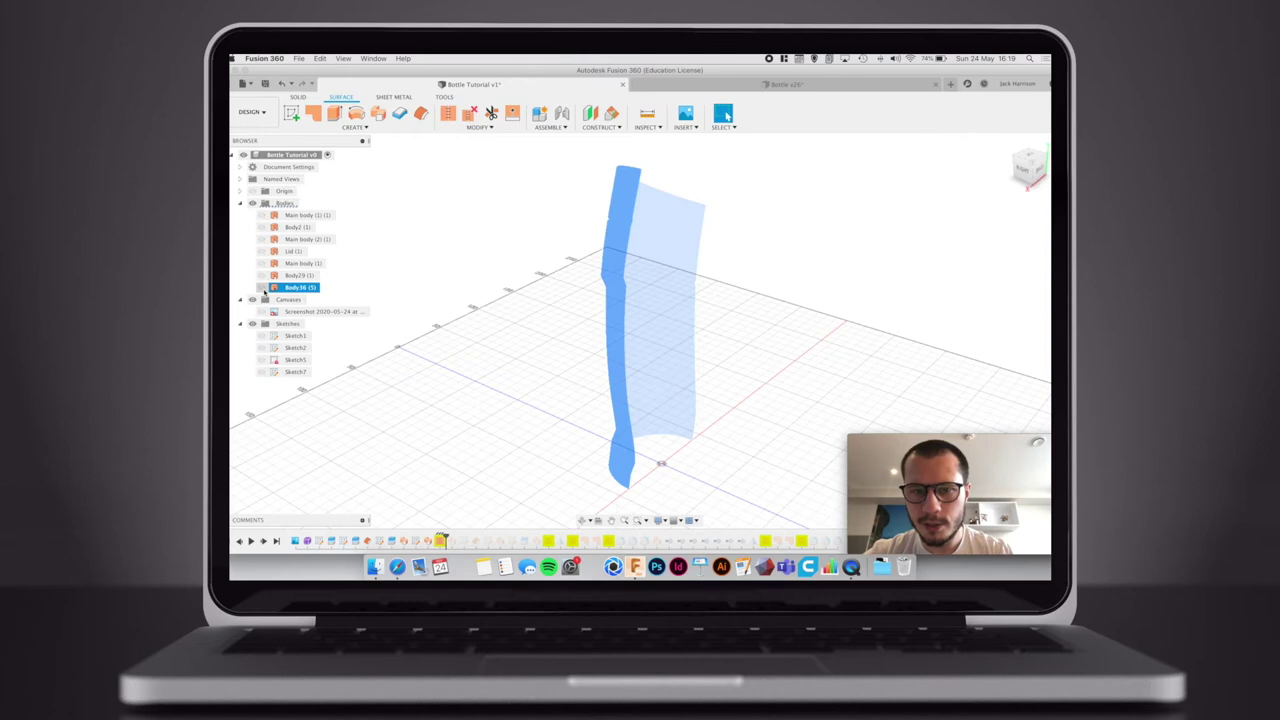
pyautogui.click(467, 330)
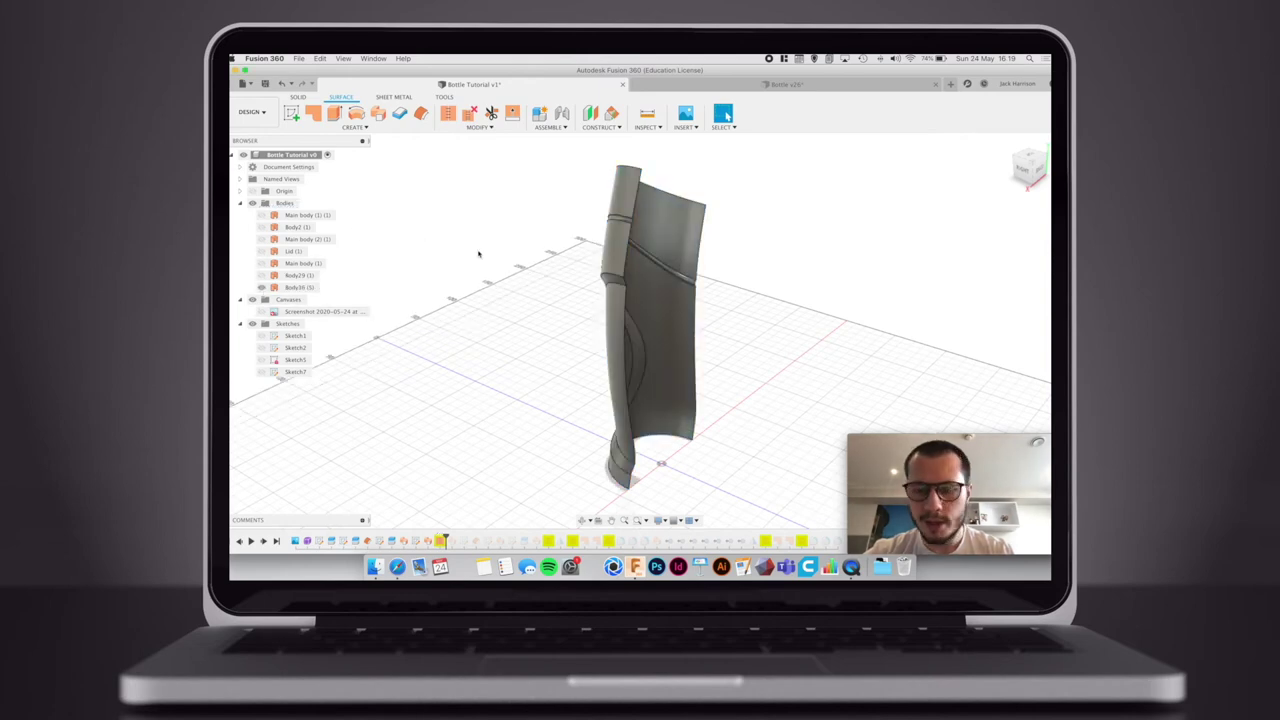
pyautogui.write('s')
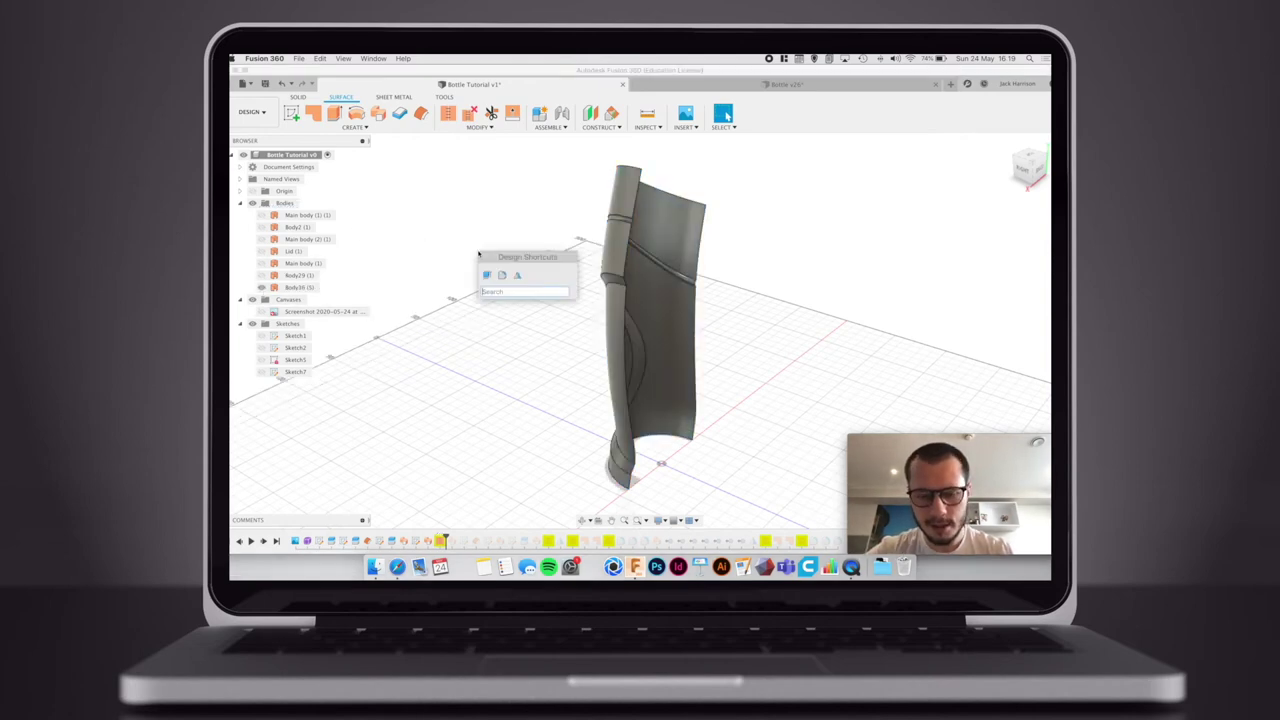
pyautogui.write('mir')
pyautogui.press('Return')
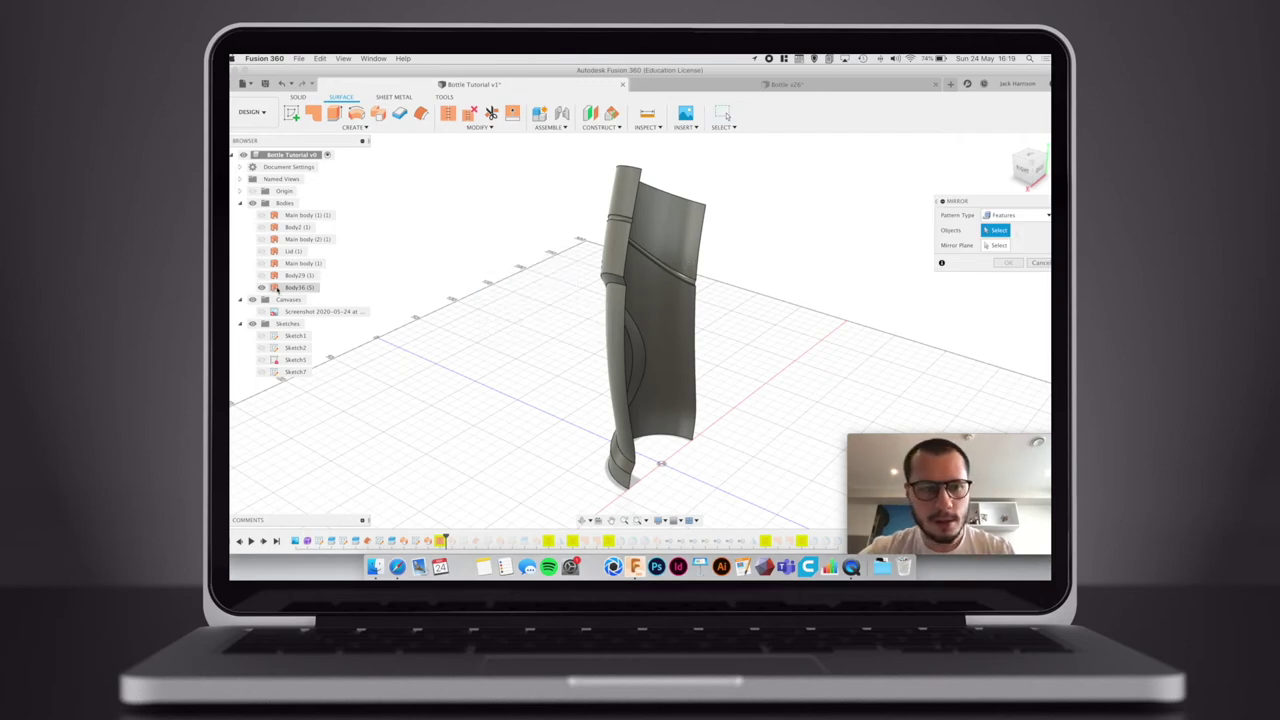
pyautogui.click(1040, 262)
# - Mirror the stitched half-bottle body across the XY origin plane to form the opposite half
pyautogui.click(300, 287)
pyautogui.write('smirror')
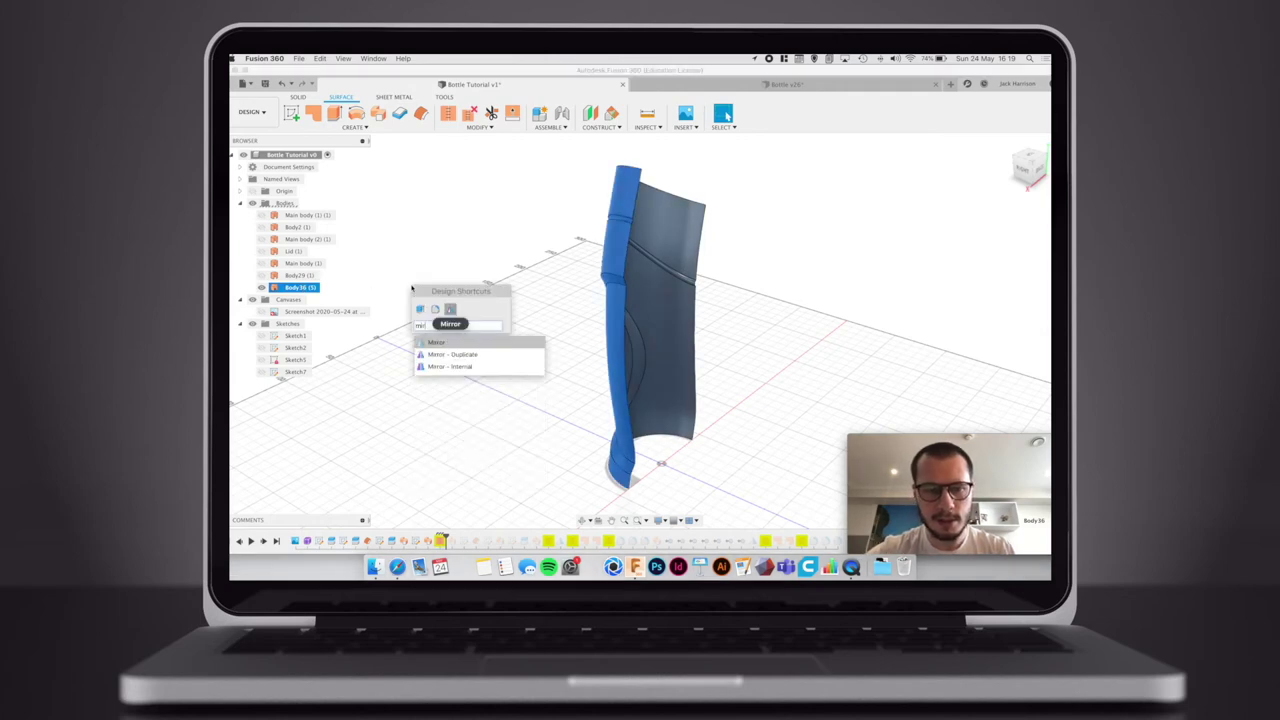
pyautogui.press('Return')
pyautogui.click(996, 246)
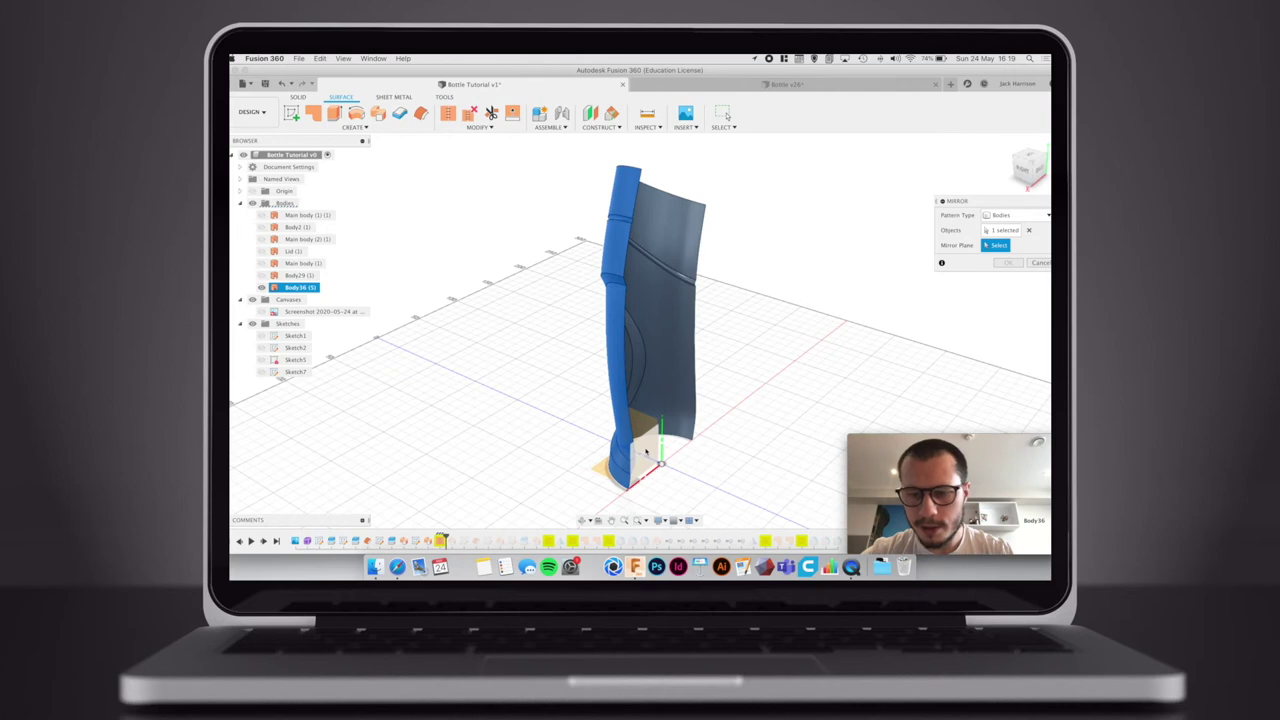
pyautogui.click(647, 451)
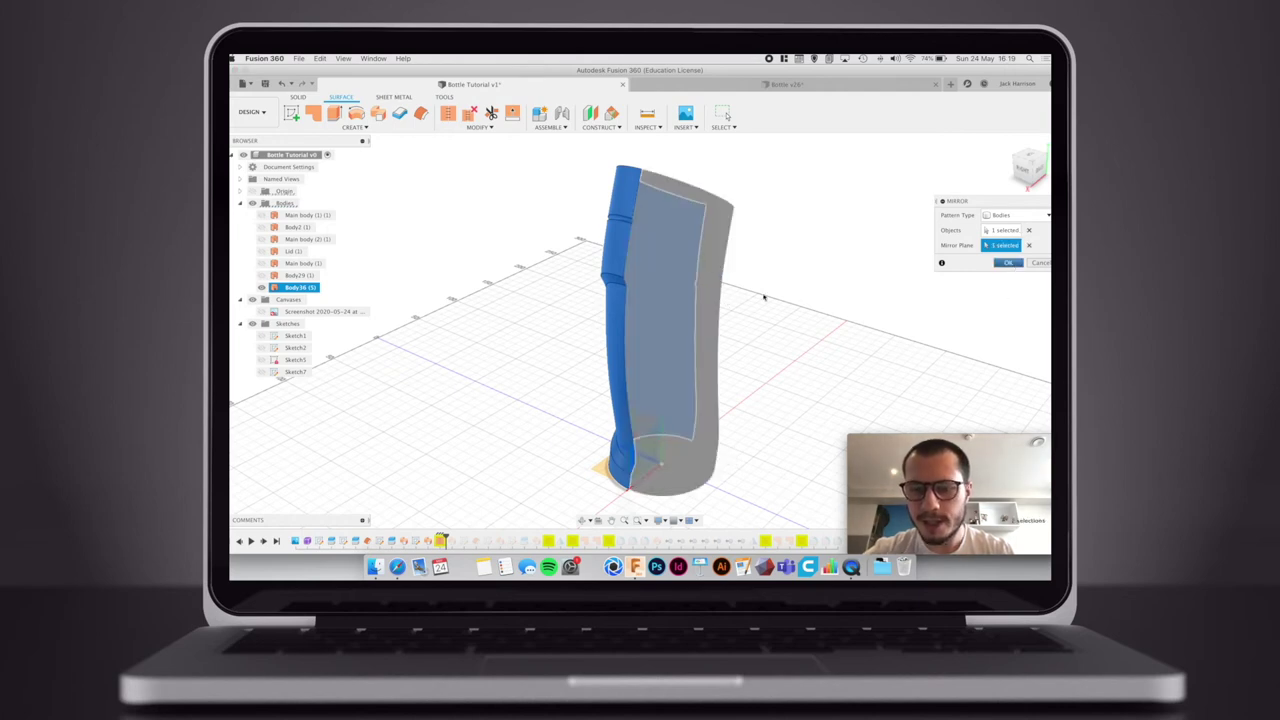
pyautogui.press('Return')
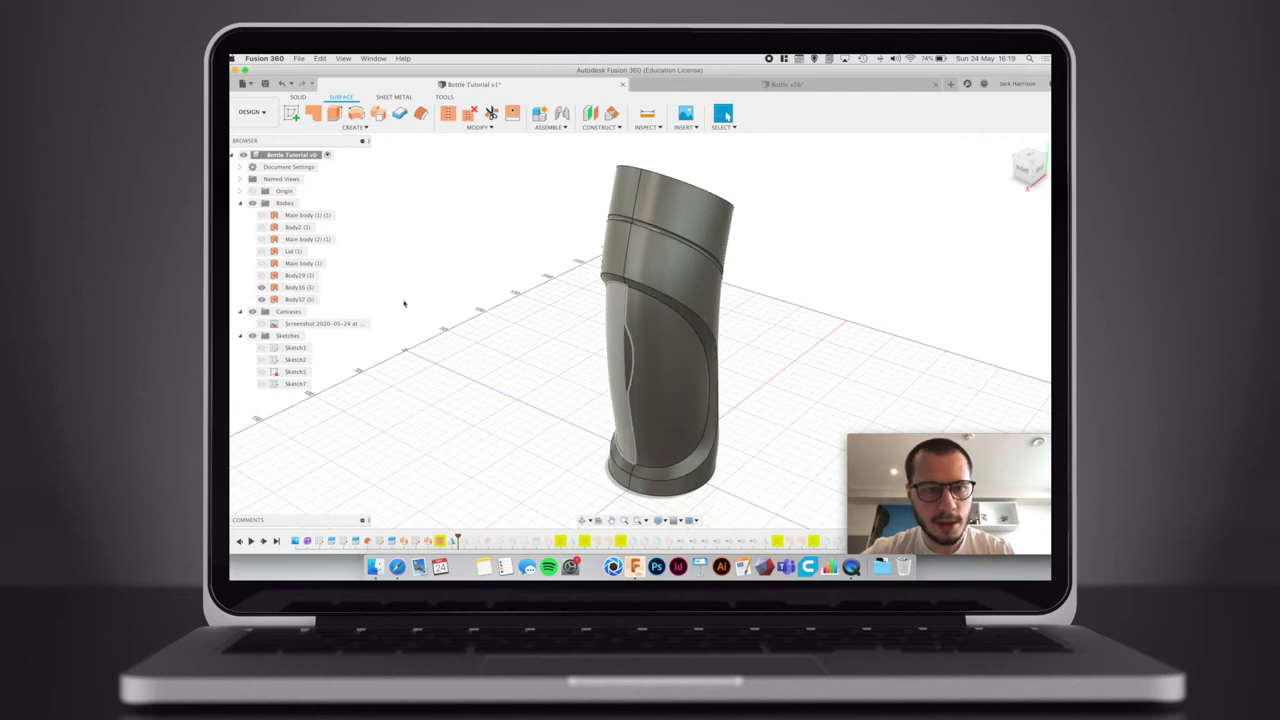
# - Stitch the original and mirrored bottle halves into one surface body with a 0.10 mm tolerance
pyautogui.click(308, 288)
pyautogui.keyDown('shift'); pyautogui.click(300, 299); pyautogui.keyUp('shift')
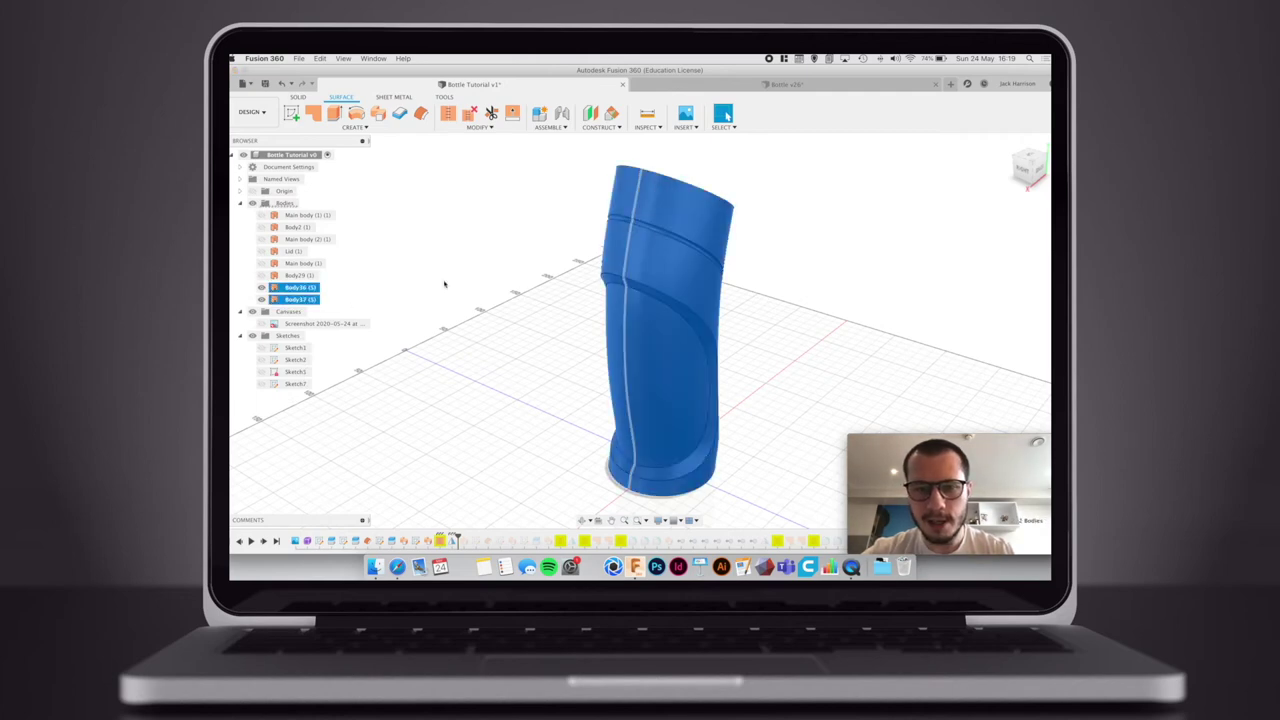
pyautogui.click(445, 284)
pyautogui.click(300, 287)
pyautogui.keyDown('shift'); pyautogui.click(297, 299); pyautogui.keyUp('shift')
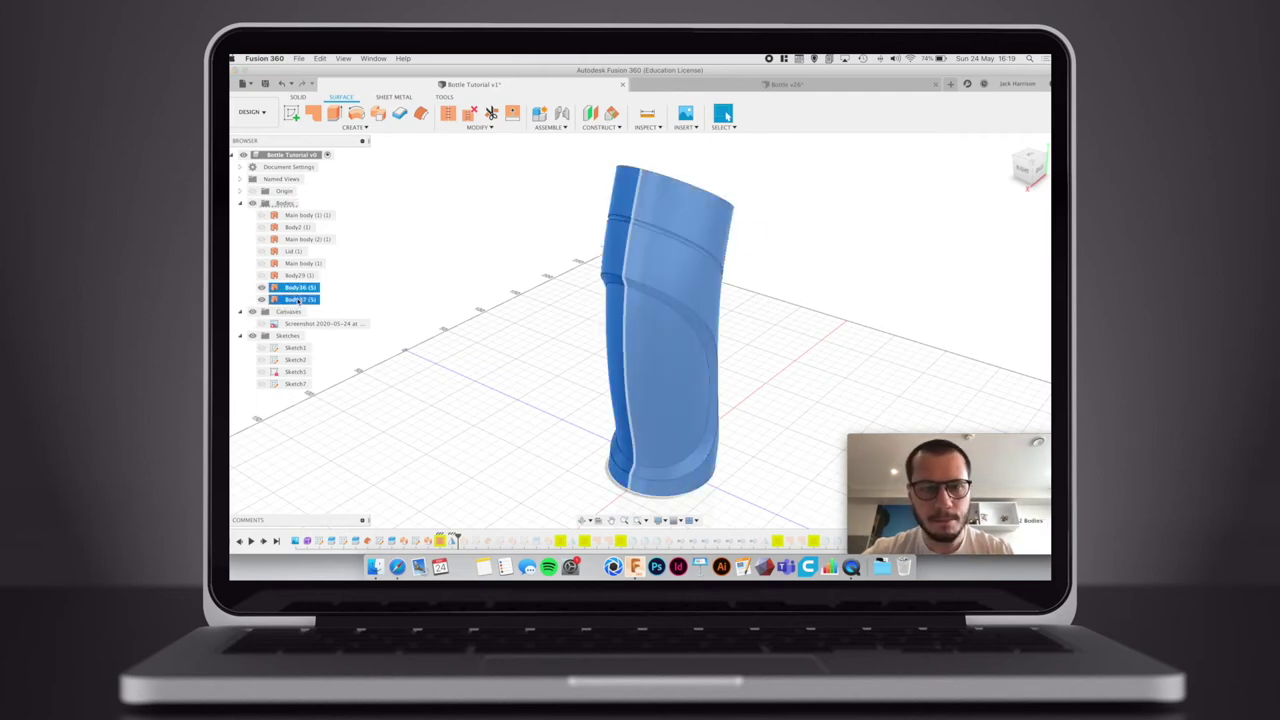
pyautogui.click(450, 114)
pyautogui.keyDown('shift'); pyautogui.moveTo(670, 277); pyautogui.dragTo(660, 286, button='middle'); pyautogui.keyUp('shift')
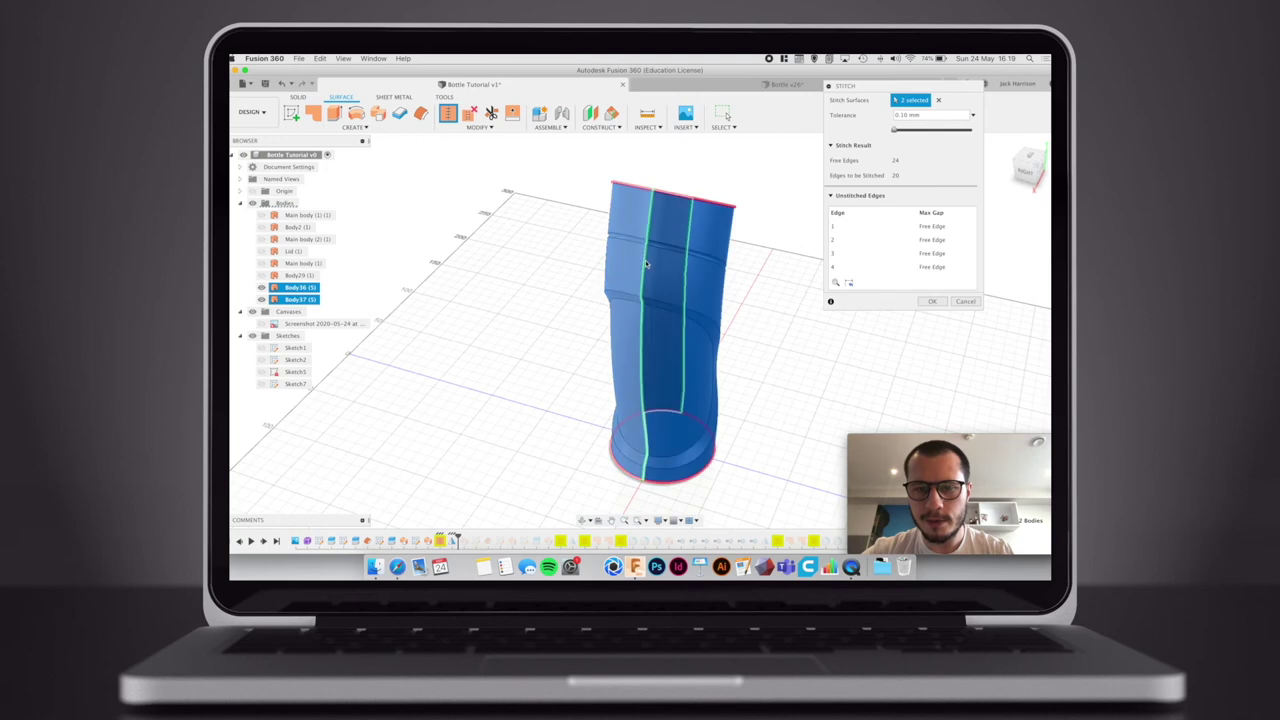
pyautogui.keyDown('shift'); pyautogui.moveTo(646, 264); pyautogui.dragTo(648, 306, button='middle'); pyautogui.keyUp('shift')
pyautogui.keyDown('shift'); pyautogui.moveTo(727, 116); pyautogui.dragTo(680, 330, button='middle'); pyautogui.keyUp('shift')
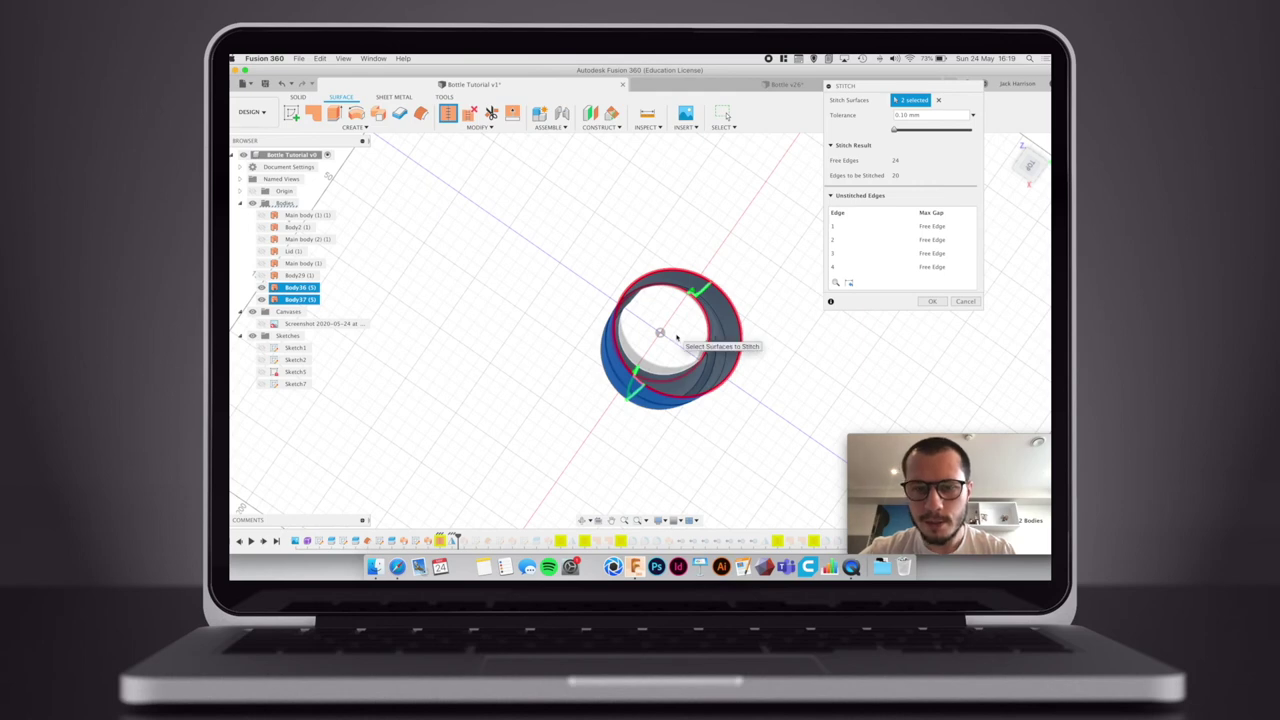
pyautogui.click(940, 301)
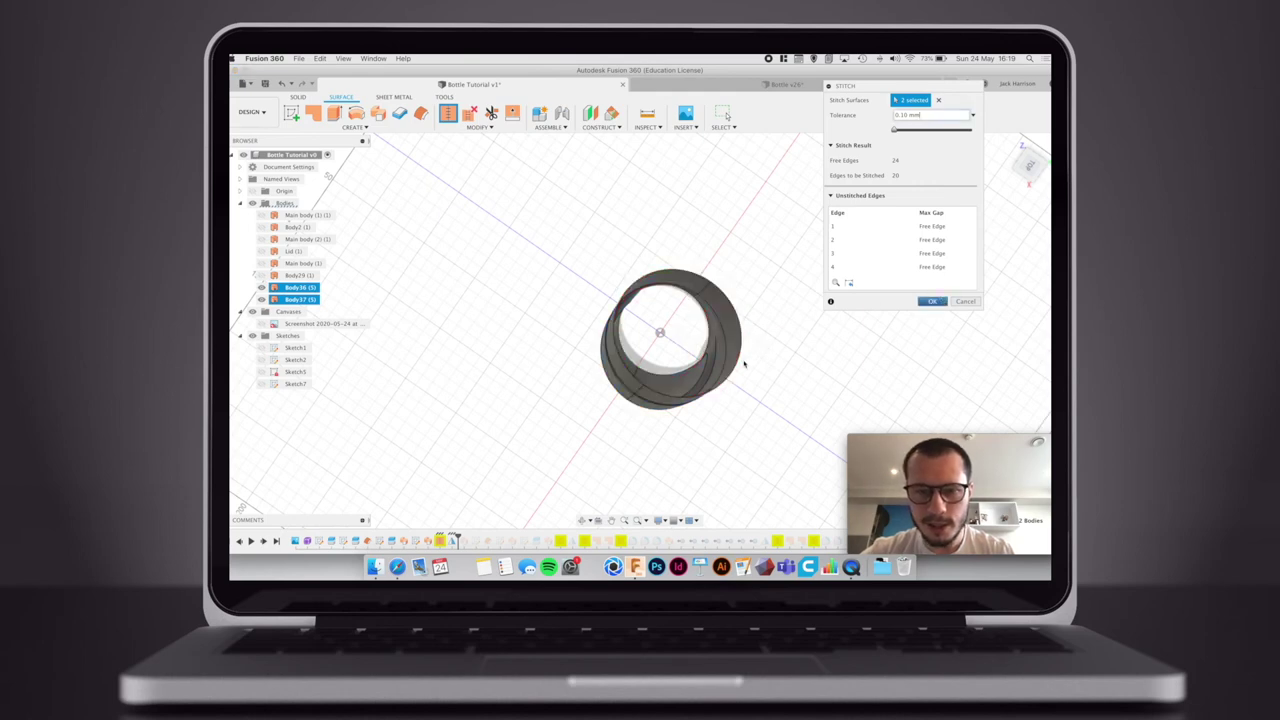
pyautogui.click(483, 337)
pyautogui.keyDown('shift'); pyautogui.moveTo(533, 333); pyautogui.dragTo(514, 289, button='middle'); pyautogui.keyUp('shift')
pyautogui.click(263, 287)
pyautogui.click(263, 287)
# - Patch the bottle's open top along its rim edges as a new body
pyautogui.keyDown('shift'); pyautogui.moveTo(434, 252); pyautogui.dragTo(497, 262, button='middle'); pyautogui.keyUp('shift')
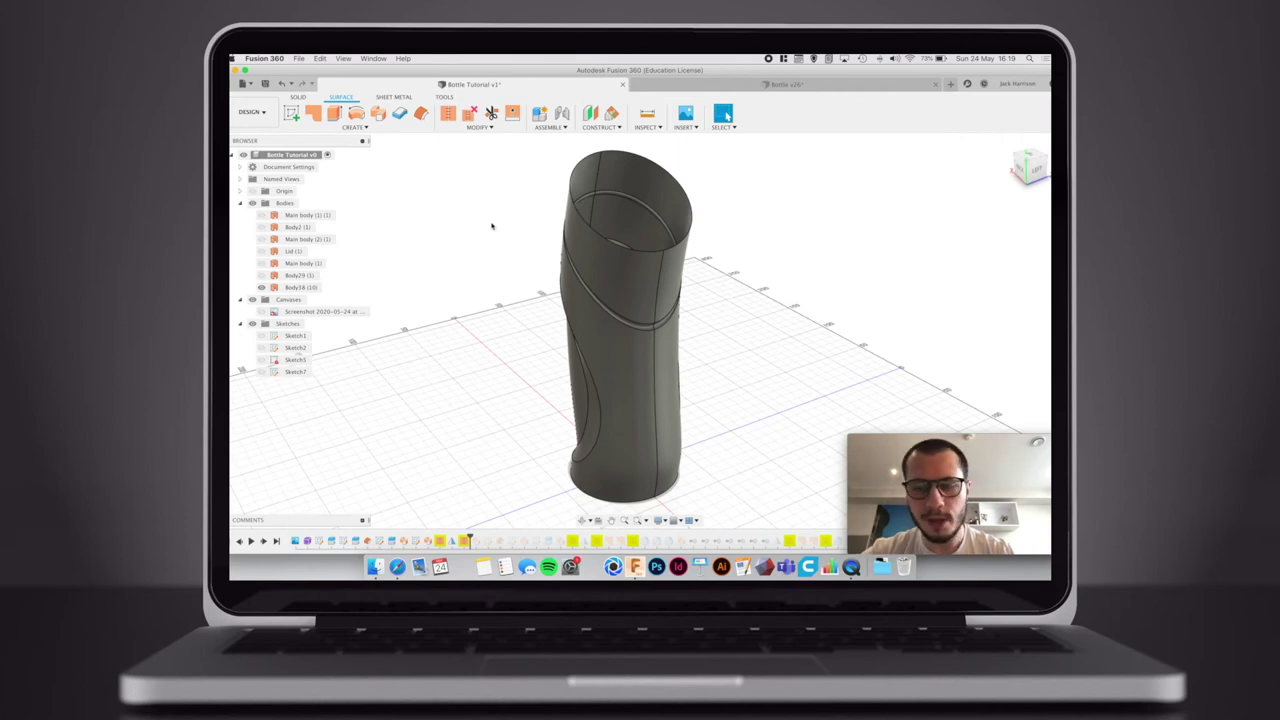
pyautogui.click(313, 114)
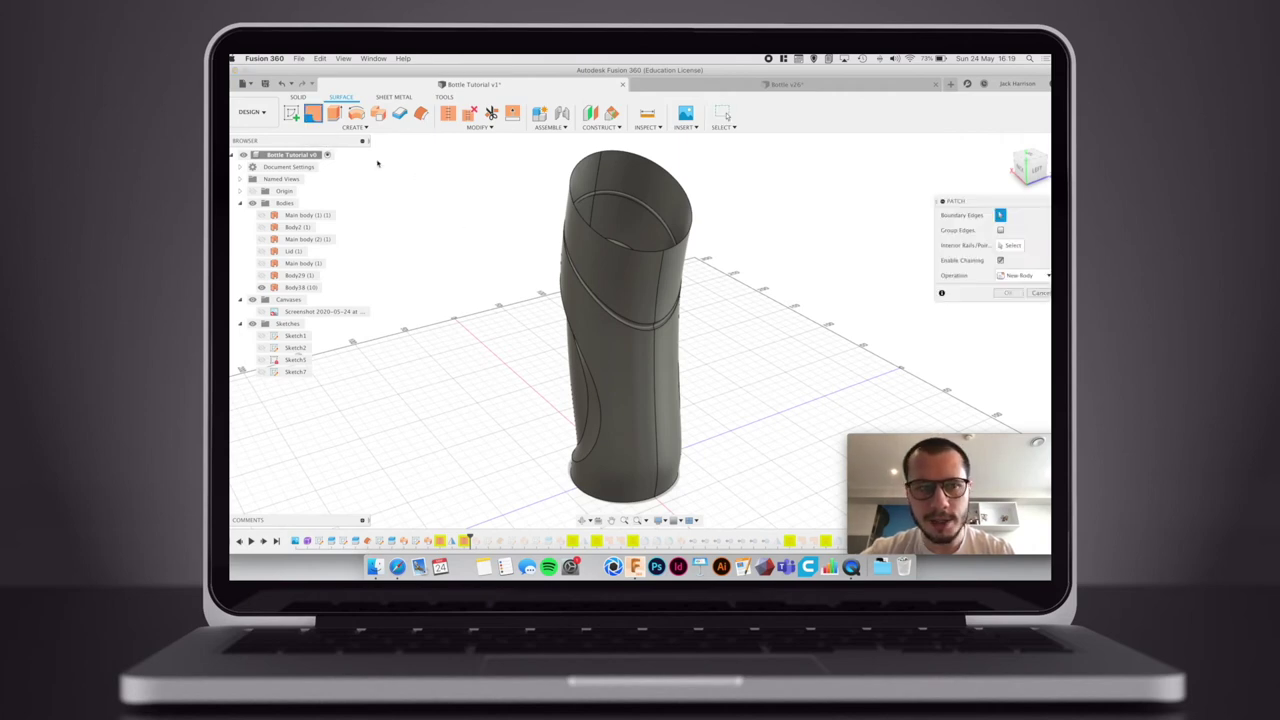
pyautogui.click(574, 174)
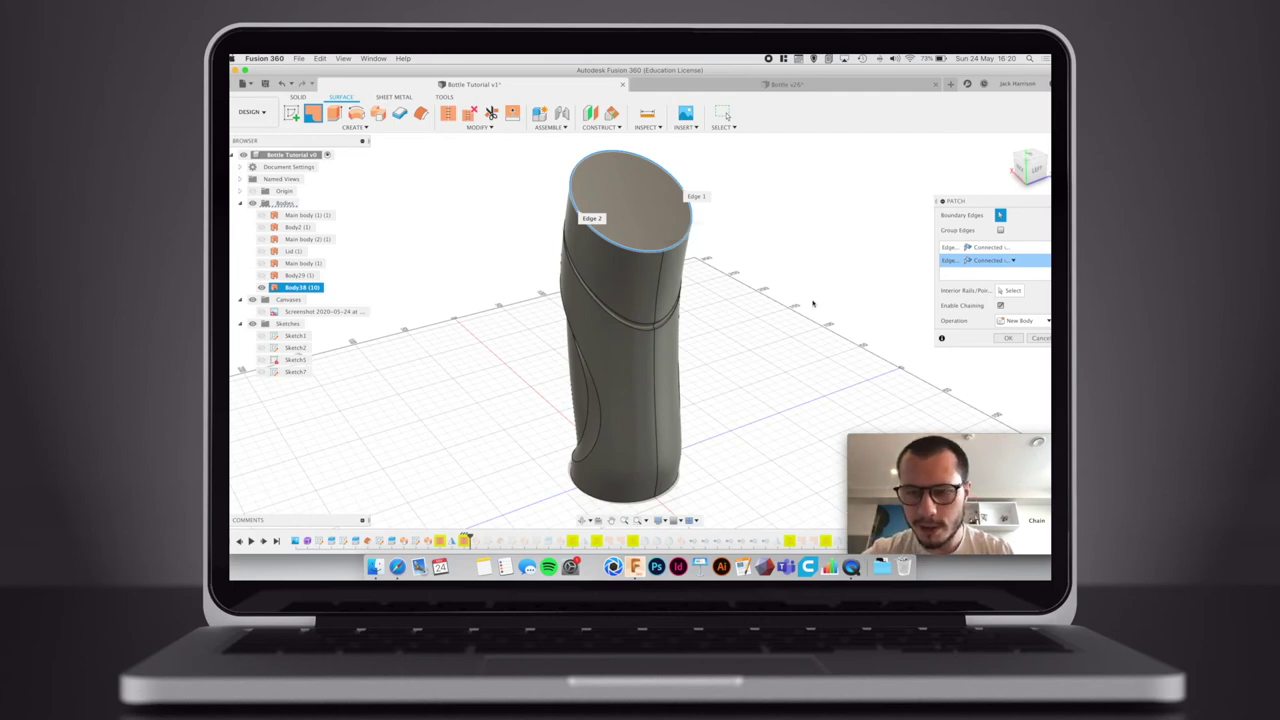
pyautogui.click(1008, 339)
# - Patch the bottle's open base along its bottom edges as a new body
pyautogui.keyDown('shift'); pyautogui.moveTo(700, 335); pyautogui.dragTo(718, 305, button='middle'); pyautogui.keyUp('shift')
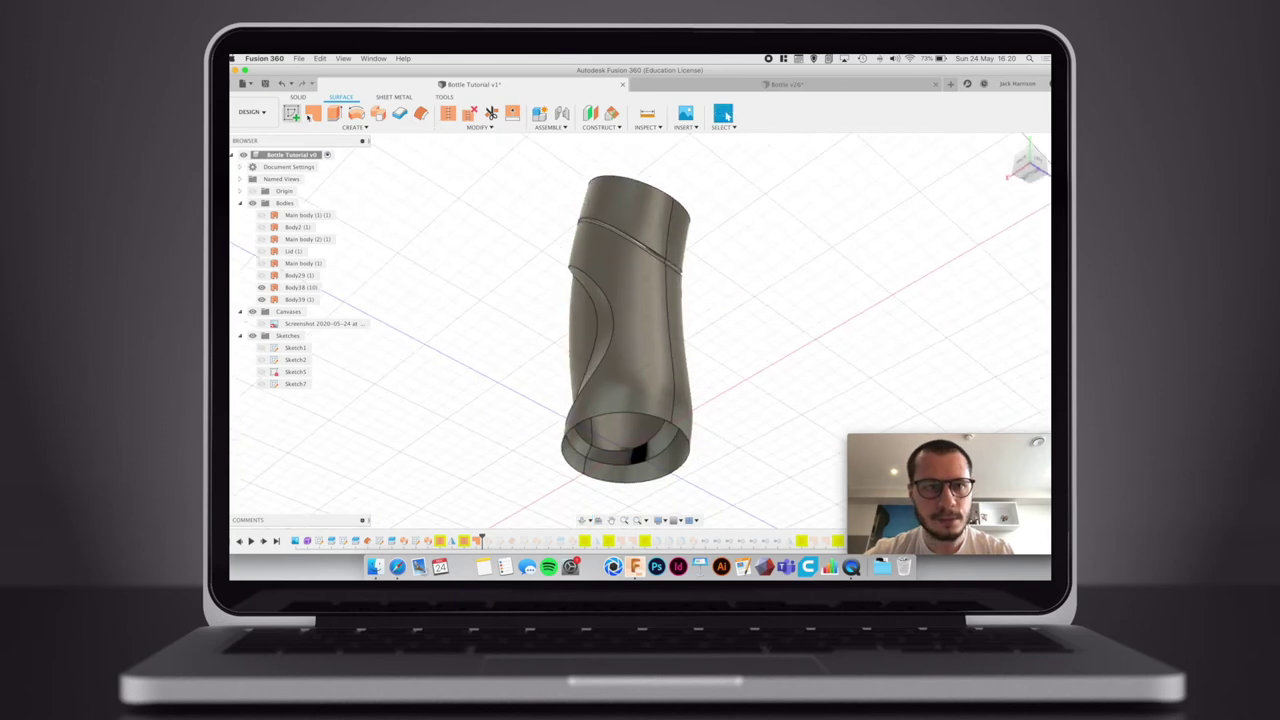
pyautogui.click(312, 114)
pyautogui.click(583, 429)
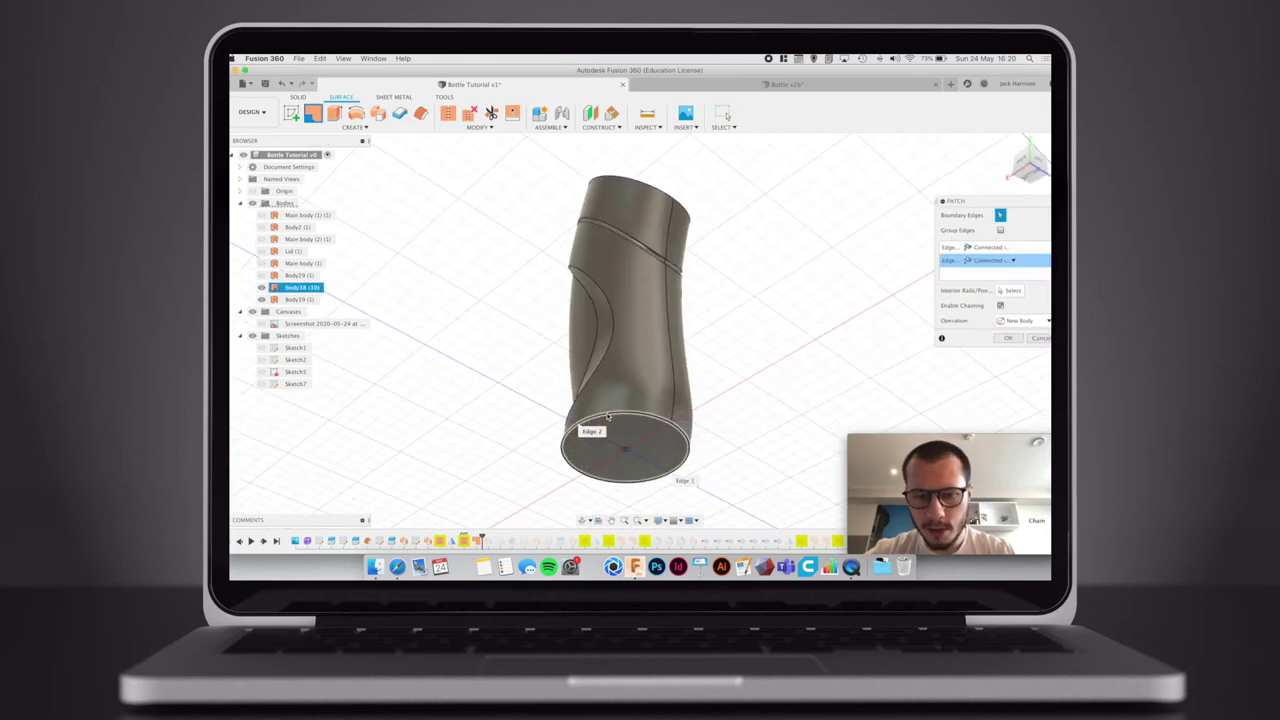
pyautogui.press('Return')
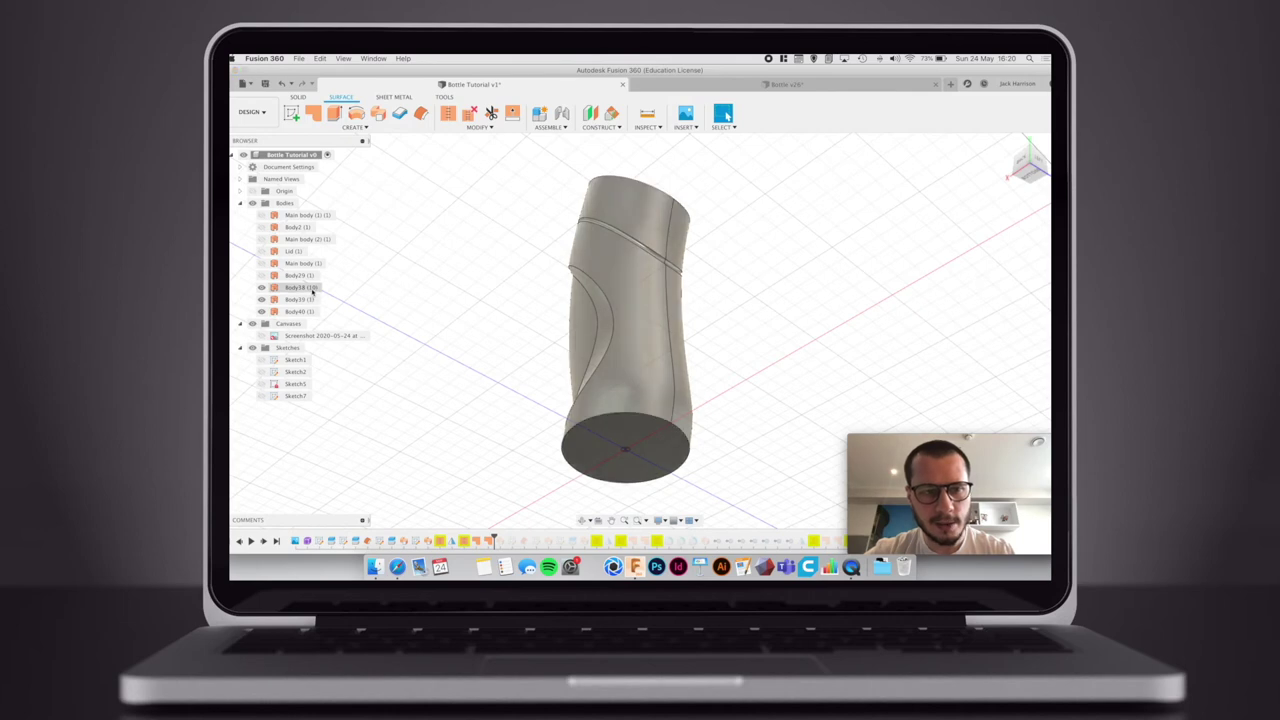
# - Stitch the bottle shell with the top and base patches into a single solid body
pyautogui.keyDown('shift'); pyautogui.click(311, 311); pyautogui.keyUp('shift')
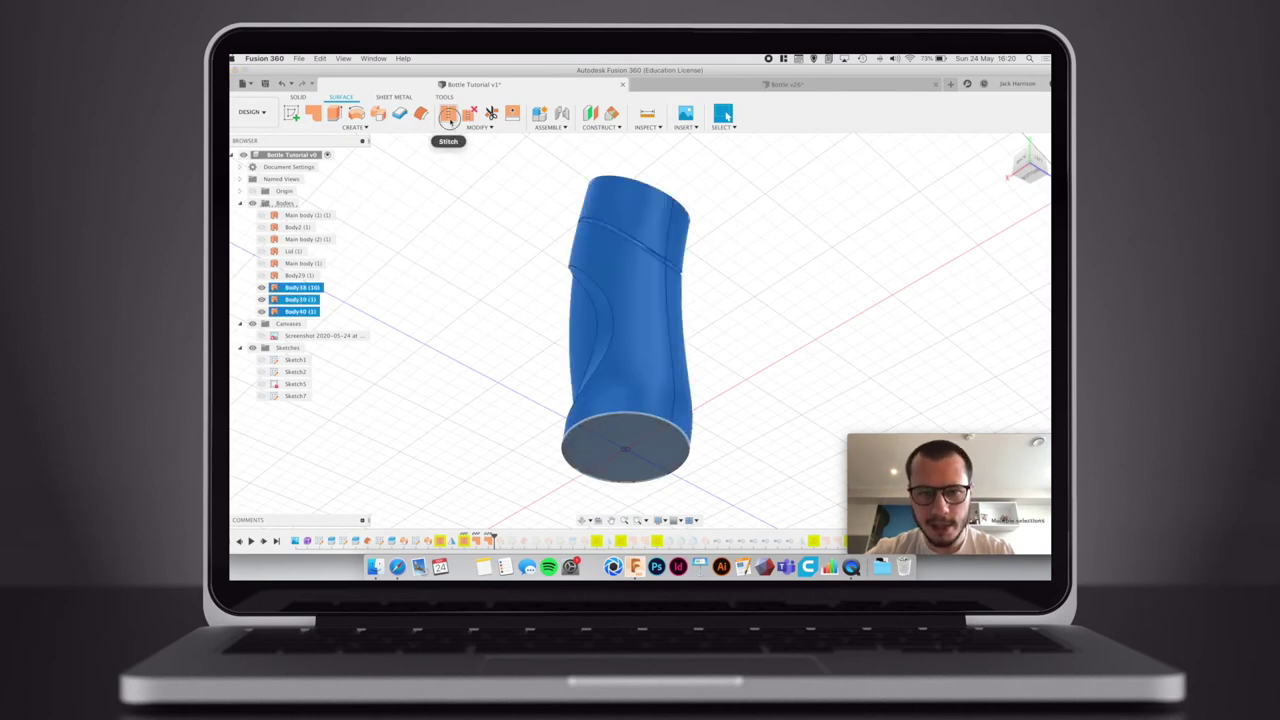
pyautogui.click(448, 113)
pyautogui.click(930, 262)
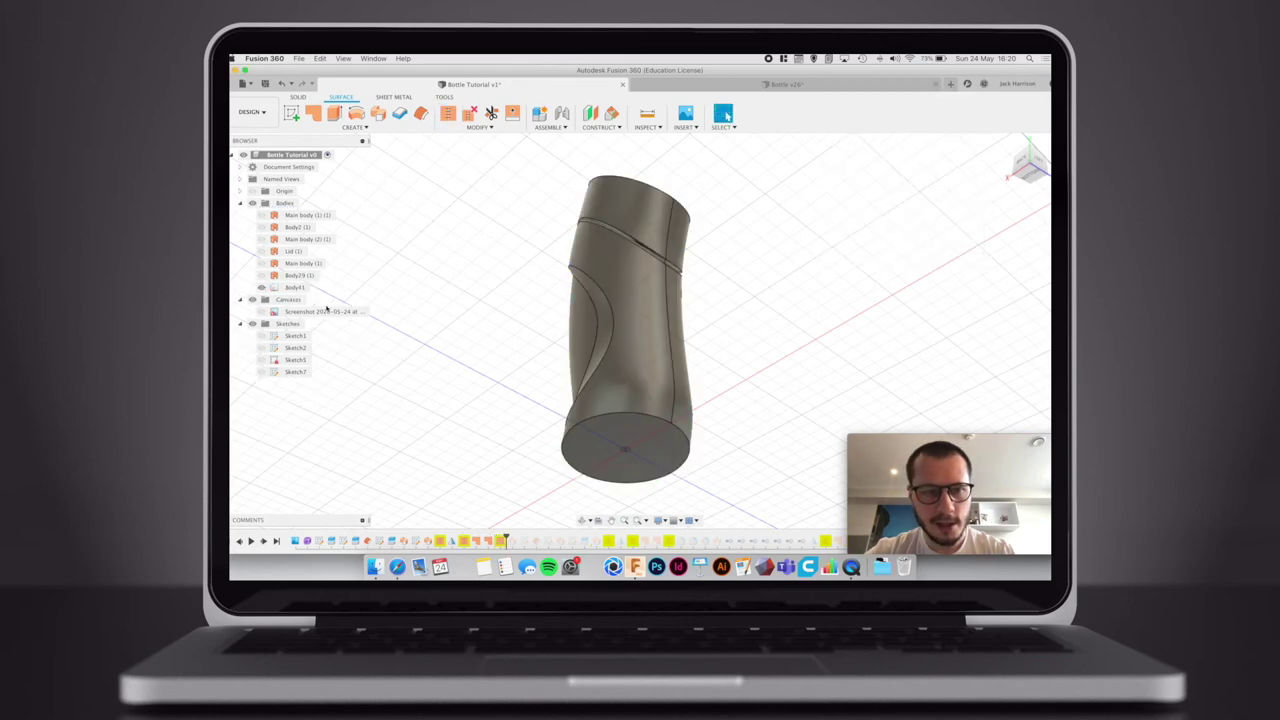
# - Inspect the bottle's interior with a section analysis on the XY origin plane, and hide the analysis
pyautogui.keyDown('shift'); pyautogui.moveTo(477, 318); pyautogui.dragTo(518, 360, button='middle'); pyautogui.keyUp('shift')
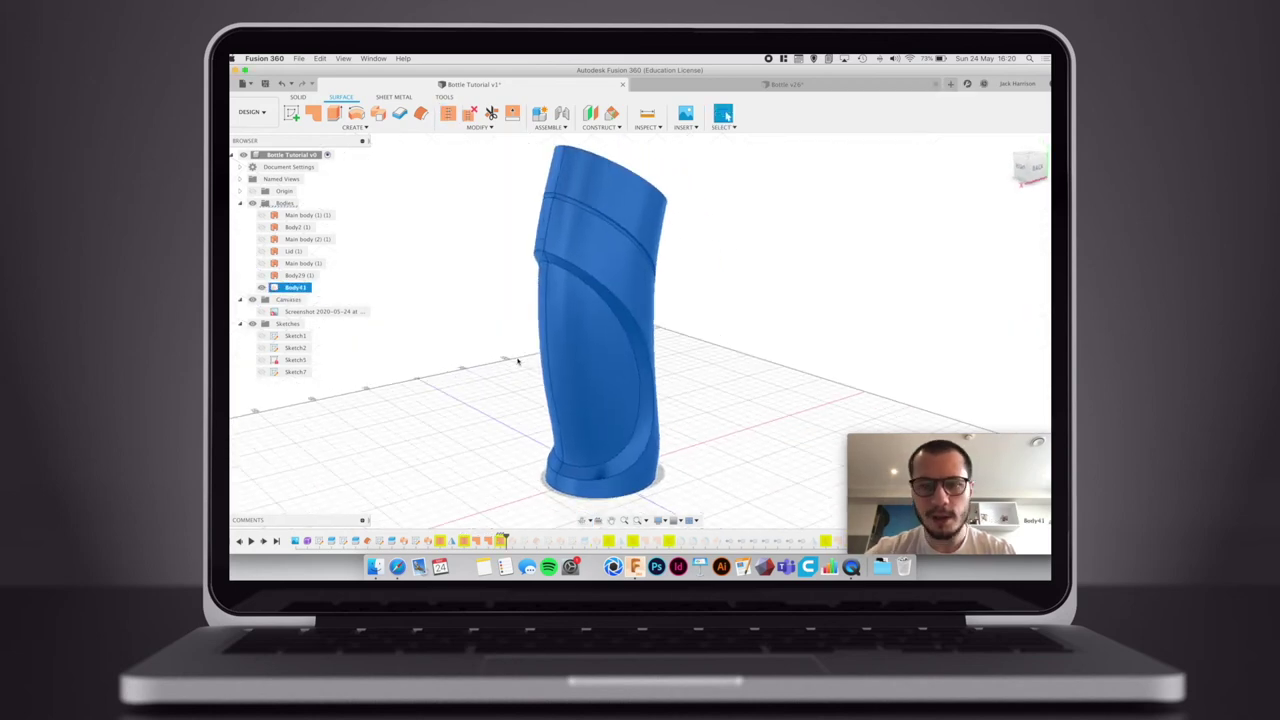
pyautogui.click(660, 129)
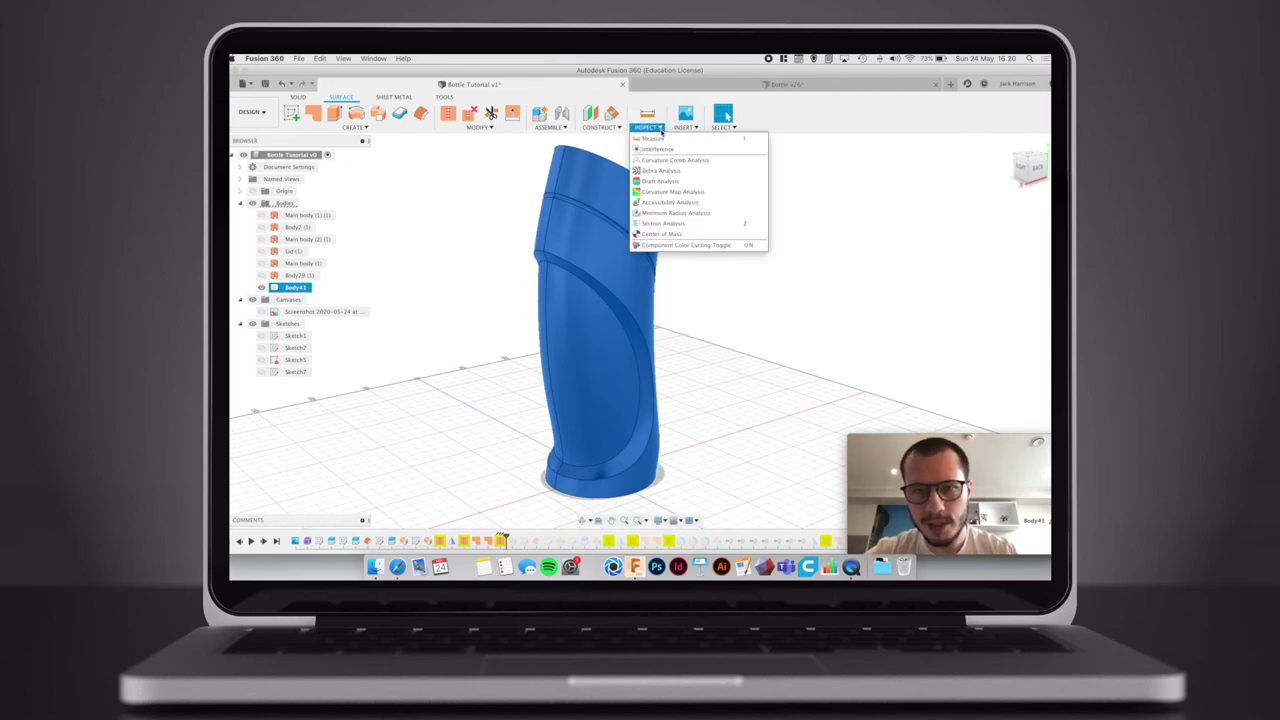
pyautogui.click(686, 224)
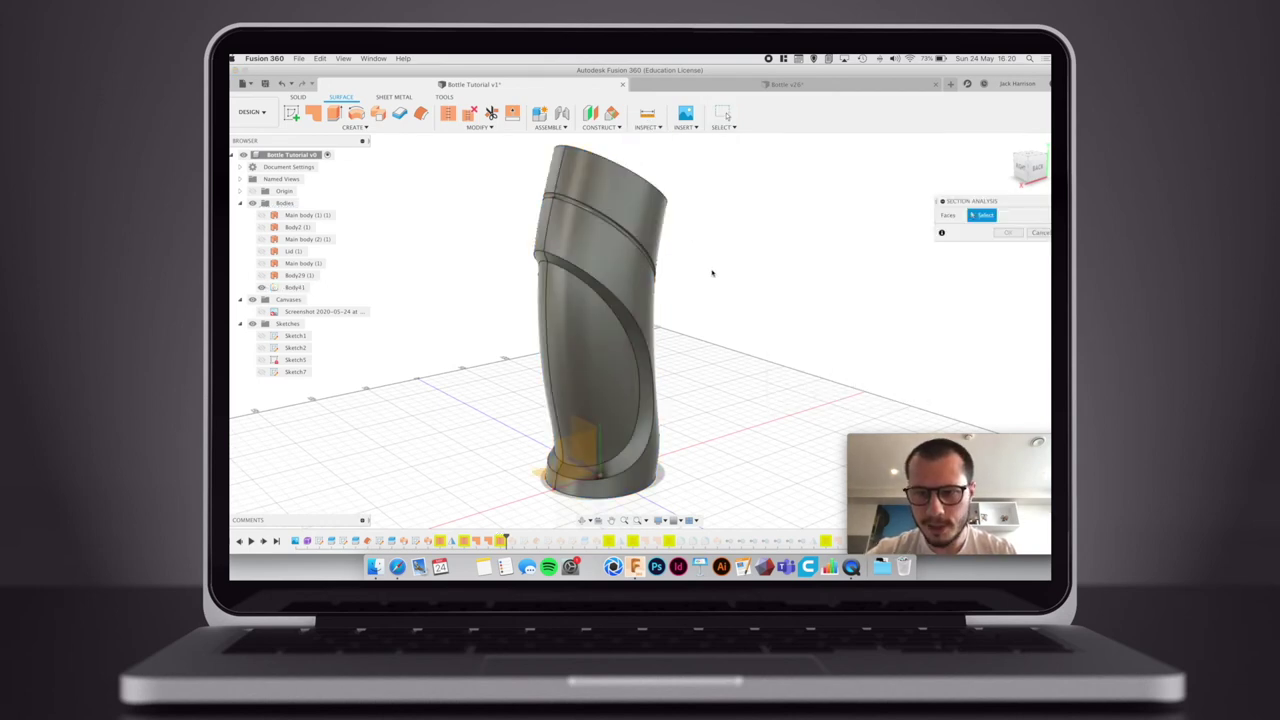
pyautogui.click(583, 428)
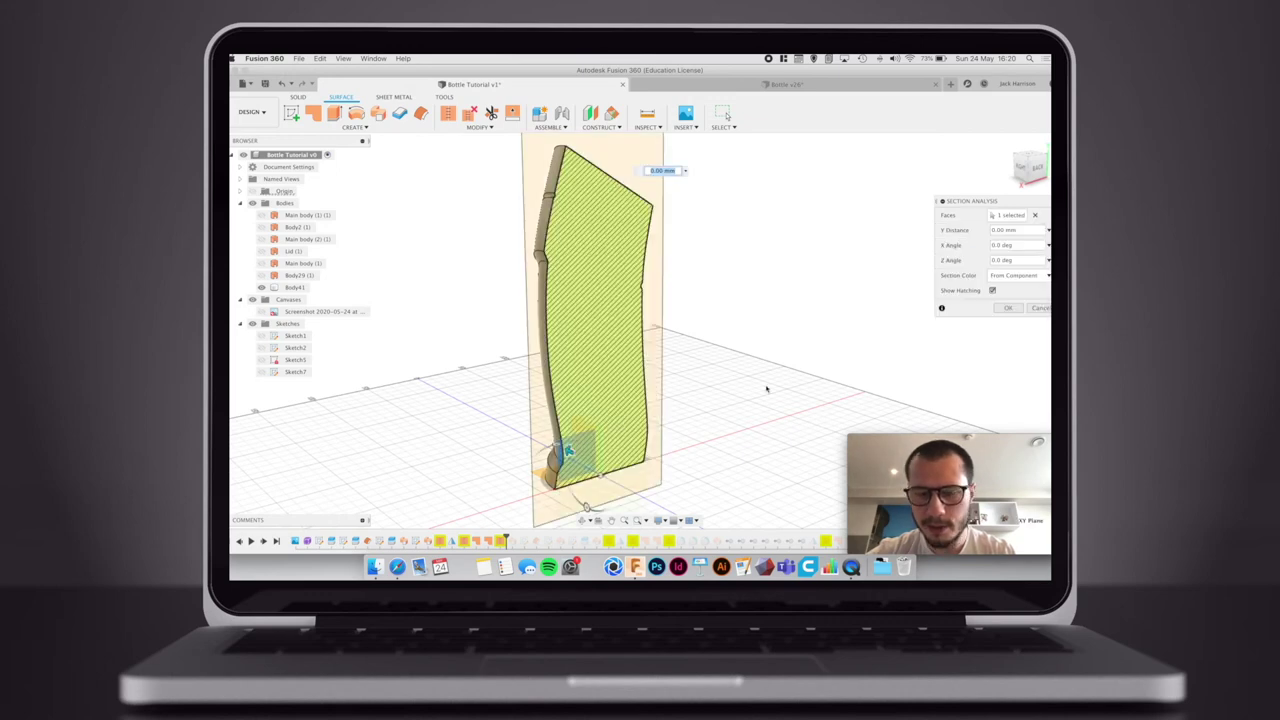
pyautogui.click(1005, 308)
pyautogui.keyDown('shift'); pyautogui.moveTo(766, 329); pyautogui.dragTo(650, 298, button='middle'); pyautogui.keyUp('shift')
pyautogui.click(650, 298)
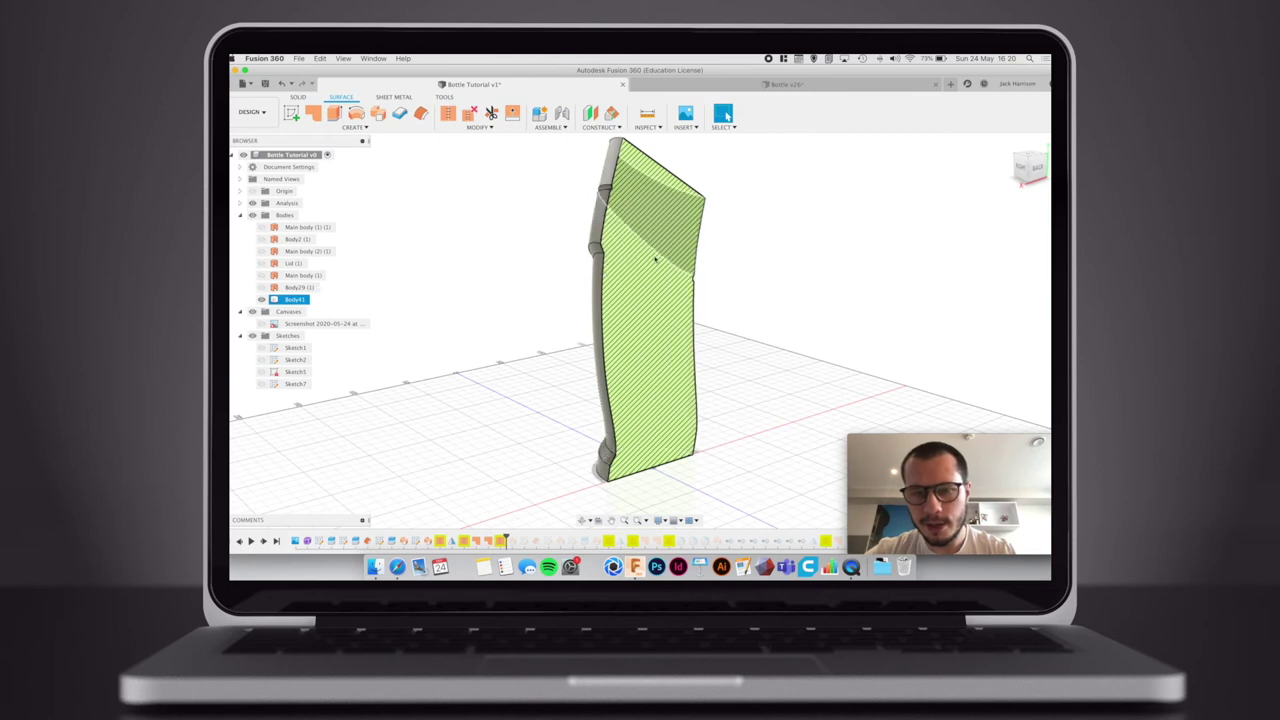
pyautogui.click(434, 320)
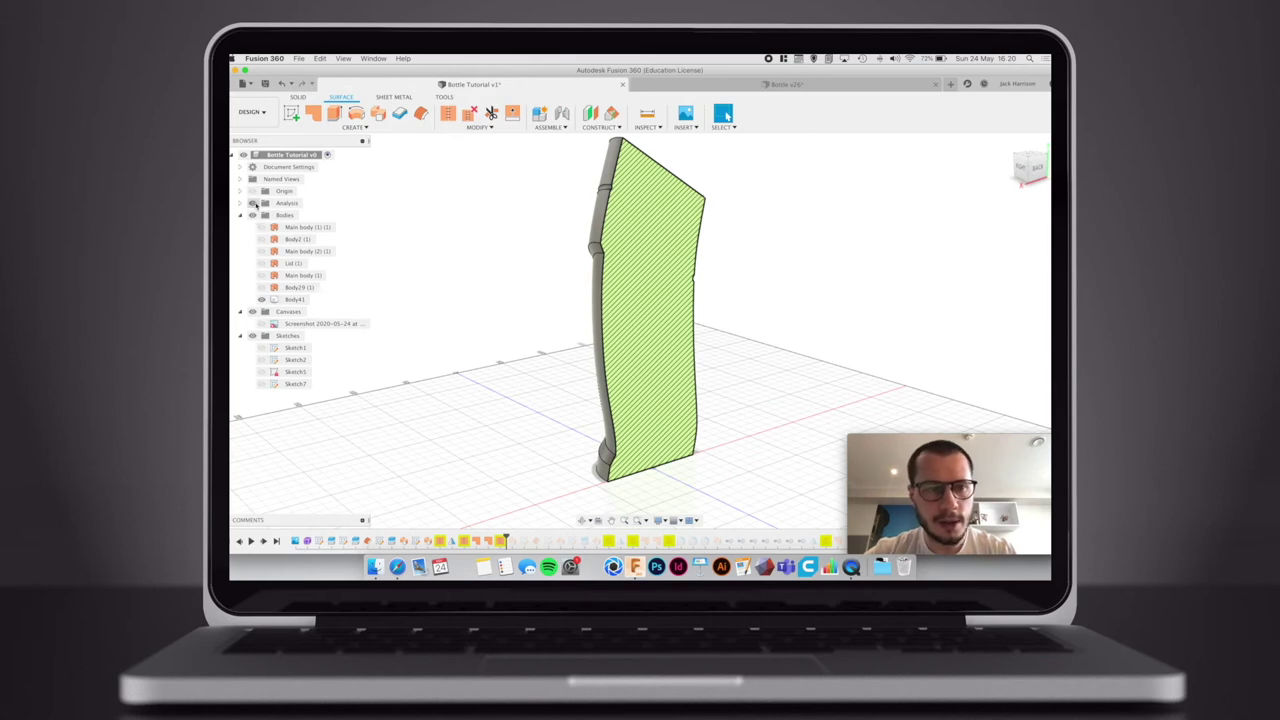
pyautogui.click(254, 203)
pyautogui.keyDown('shift'); pyautogui.moveTo(479, 324); pyautogui.dragTo(405, 345, button='middle'); pyautogui.keyUp('shift')
# - Fillet the bottle's top rim edge with a 2 mm constant radius
pyautogui.click(297, 97)
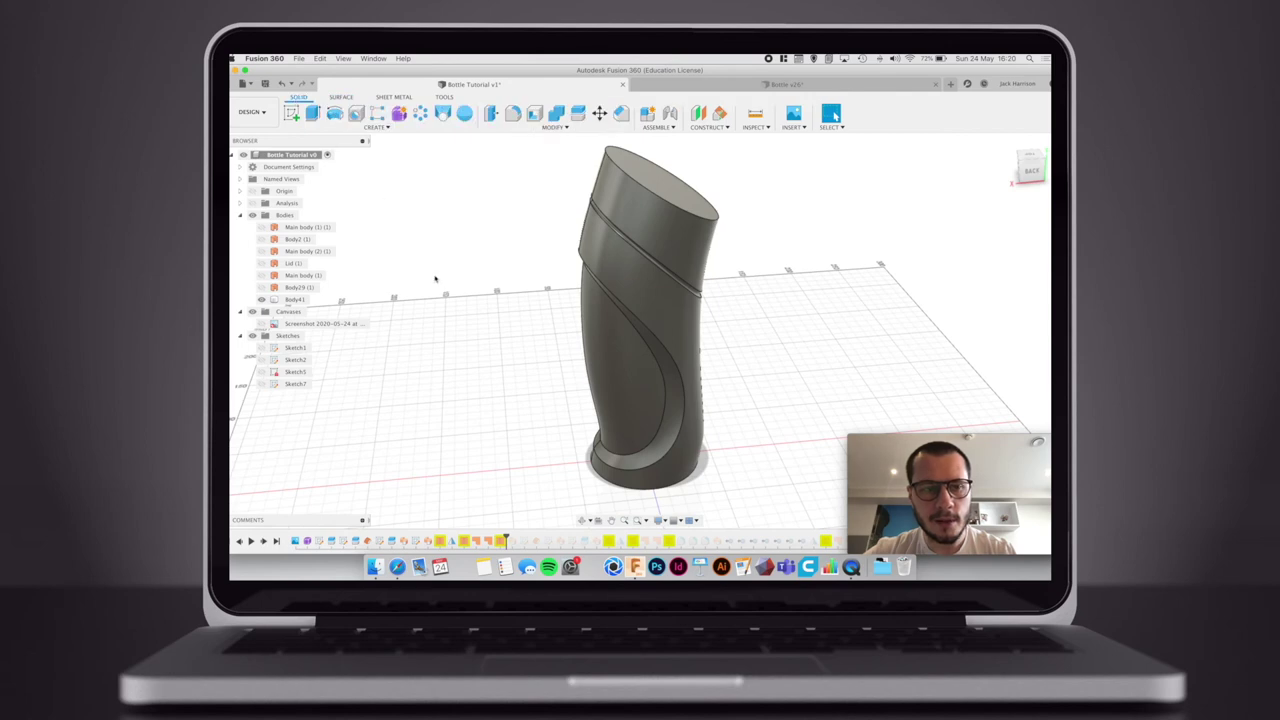
pyautogui.click(300, 300)
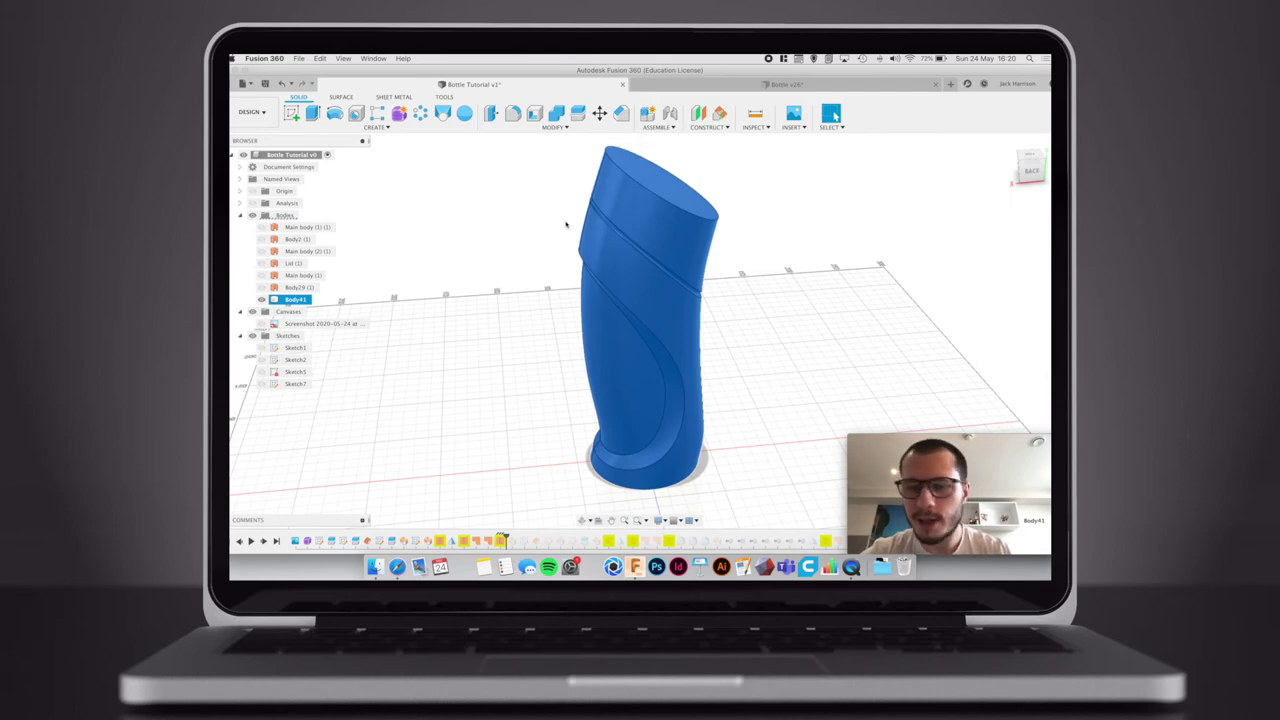
pyautogui.click(564, 236)
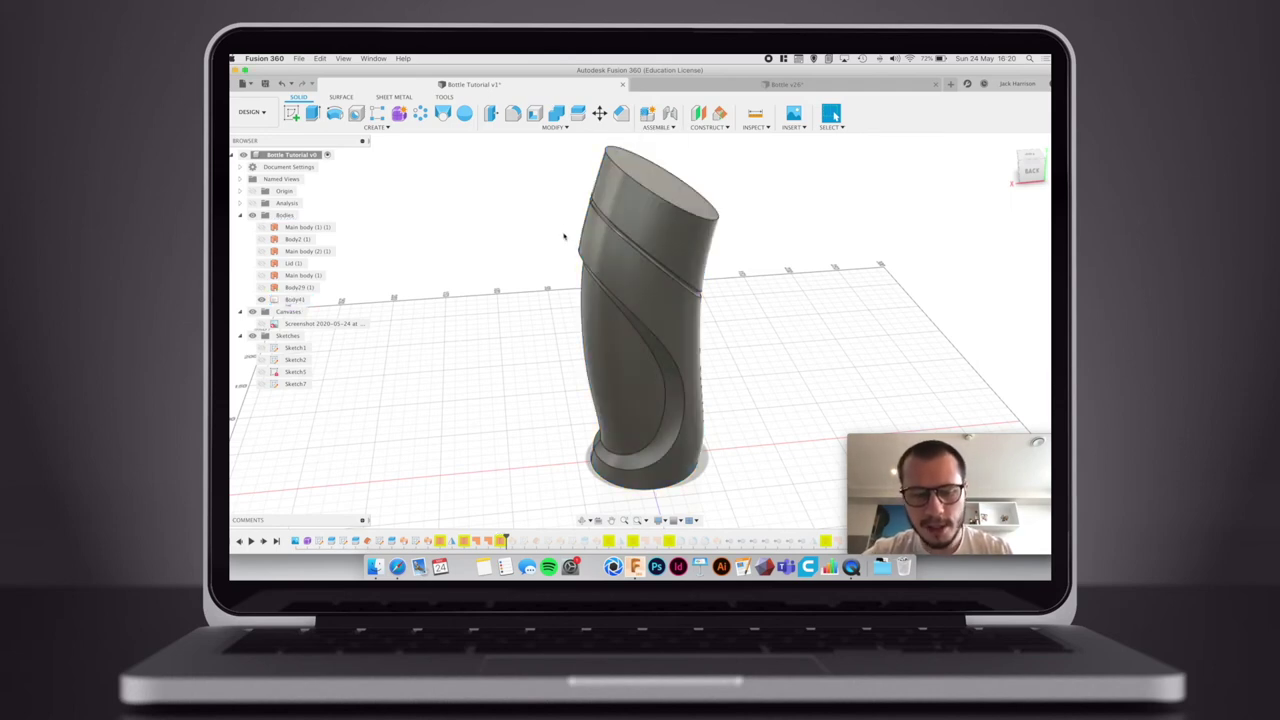
pyautogui.press('f')
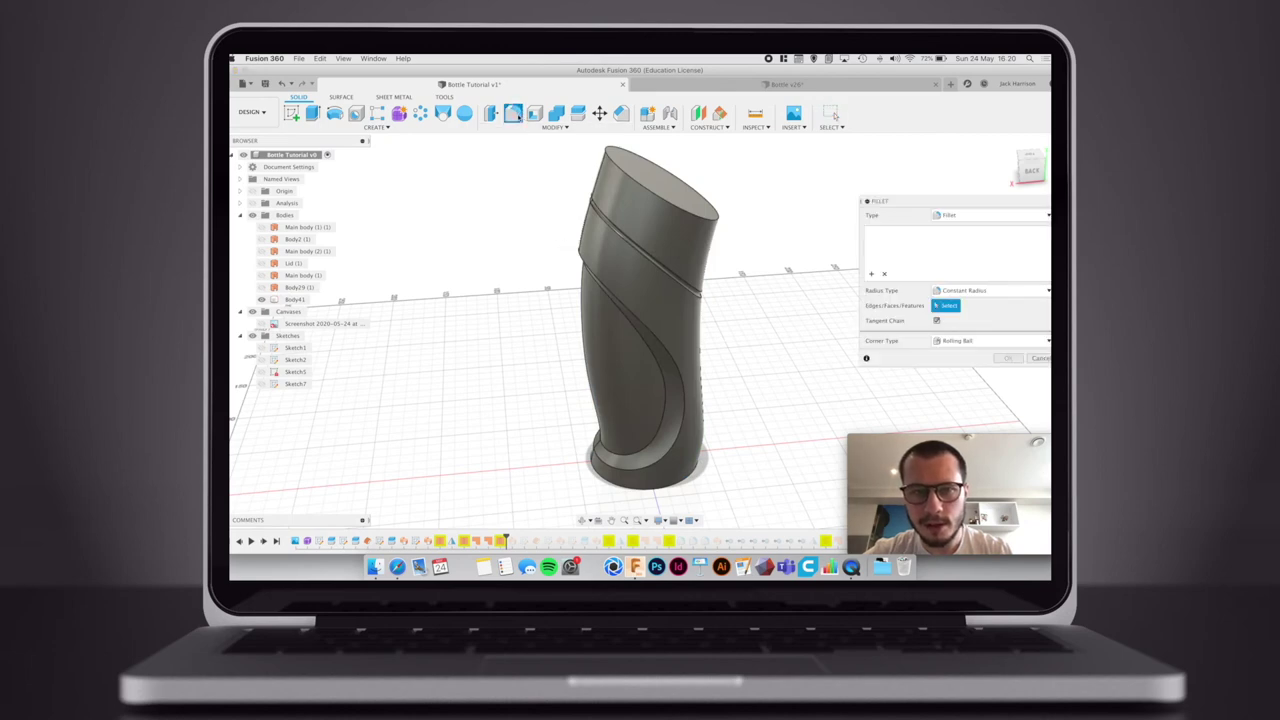
pyautogui.click(651, 190)
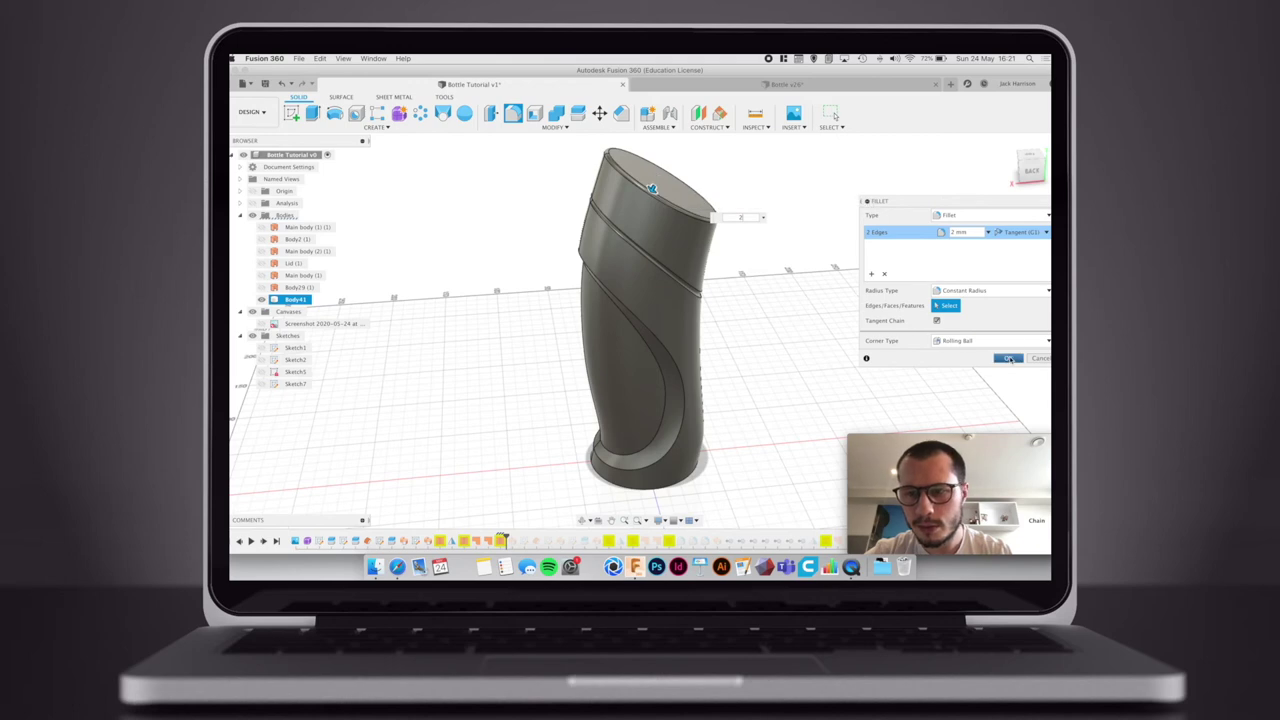
pyautogui.click(1008, 358)
# - Fillet the edge around the bottle's base with a 2 mm constant radius
pyautogui.press('f')
pyautogui.click(683, 484)
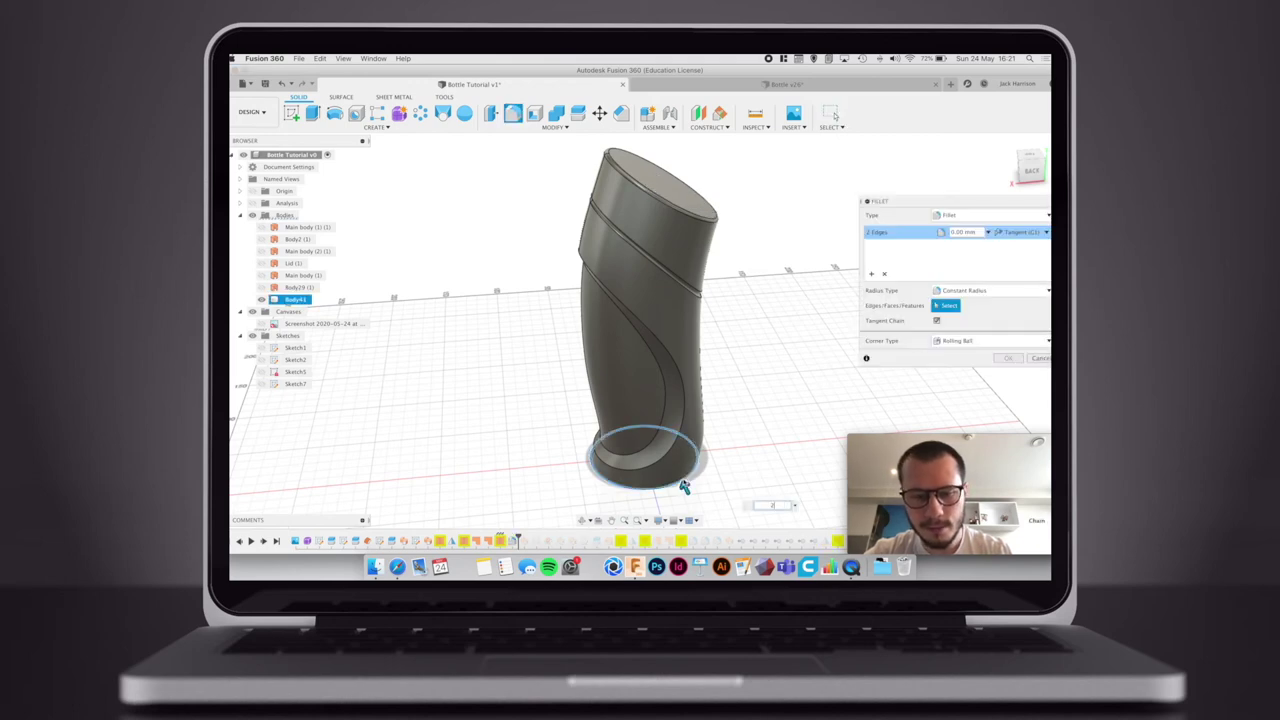
pyautogui.press('Return')
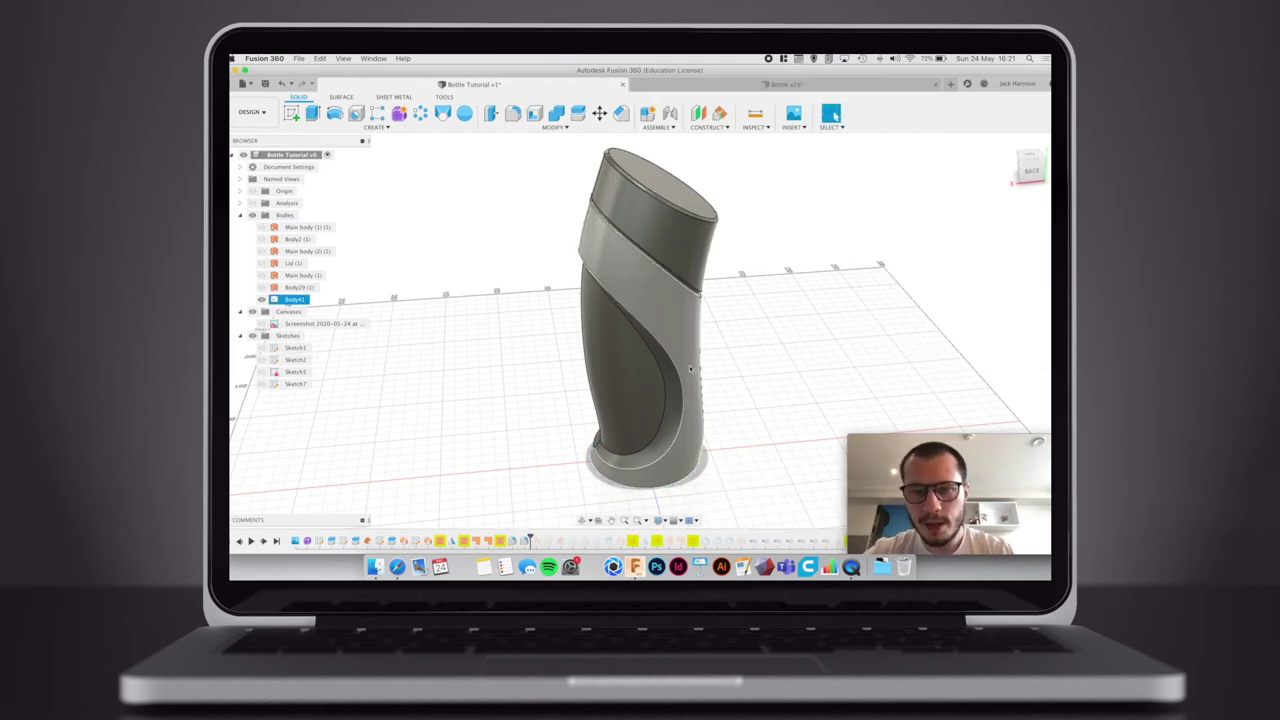
# - Fillet the outer edges of the bottle's curved side recesses with a 5 mm constant radius
pyautogui.moveTo(740, 349)
pyautogui.keyDown('shift'); pyautogui.mouseDown(button='middle')
pyautogui.moveTo(737, 334)
pyautogui.moveTo(749, 337)
pyautogui.mouseUp(button='middle'); pyautogui.keyUp('shift')
pyautogui.scroll(3, 674, 263)
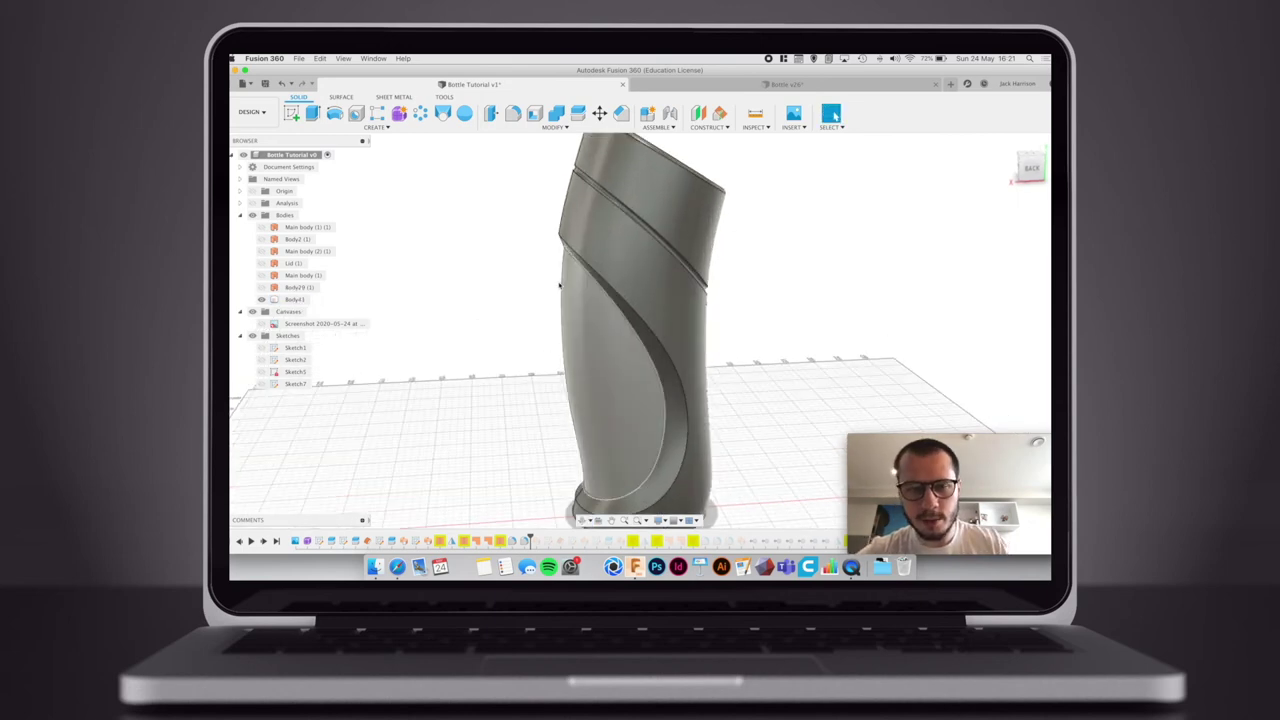
pyautogui.click(512, 113)
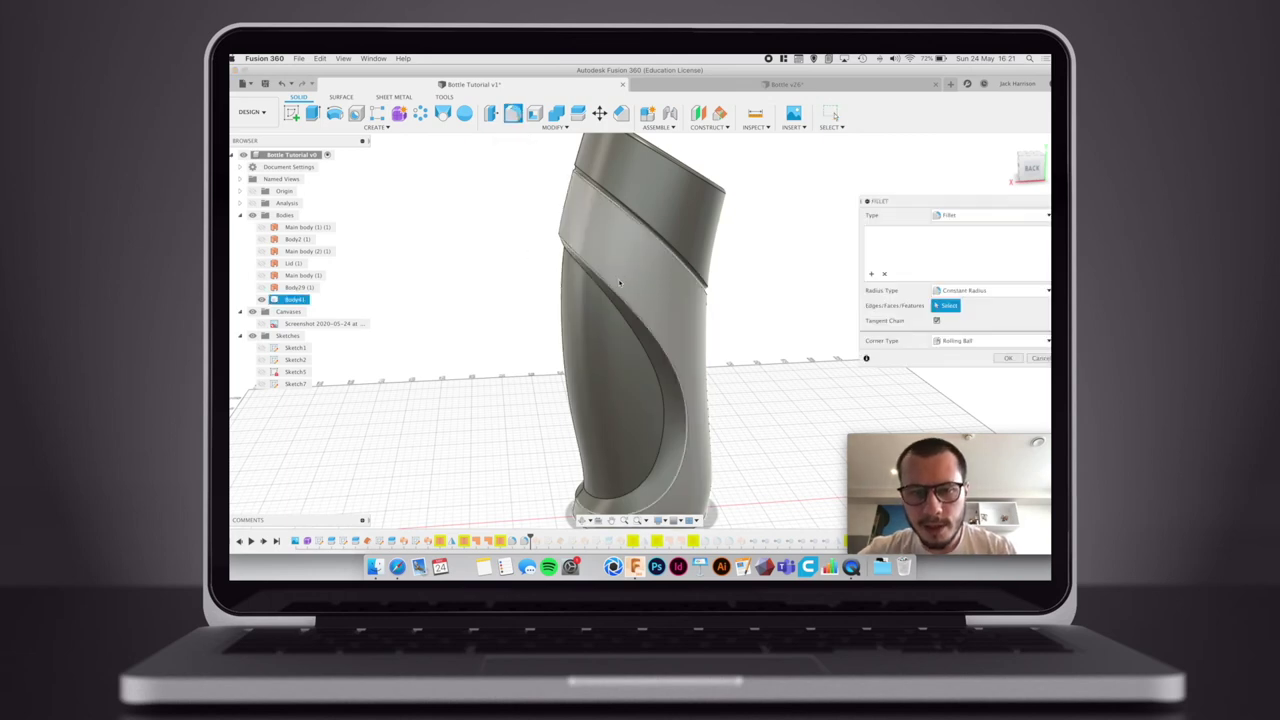
pyautogui.click(614, 294)
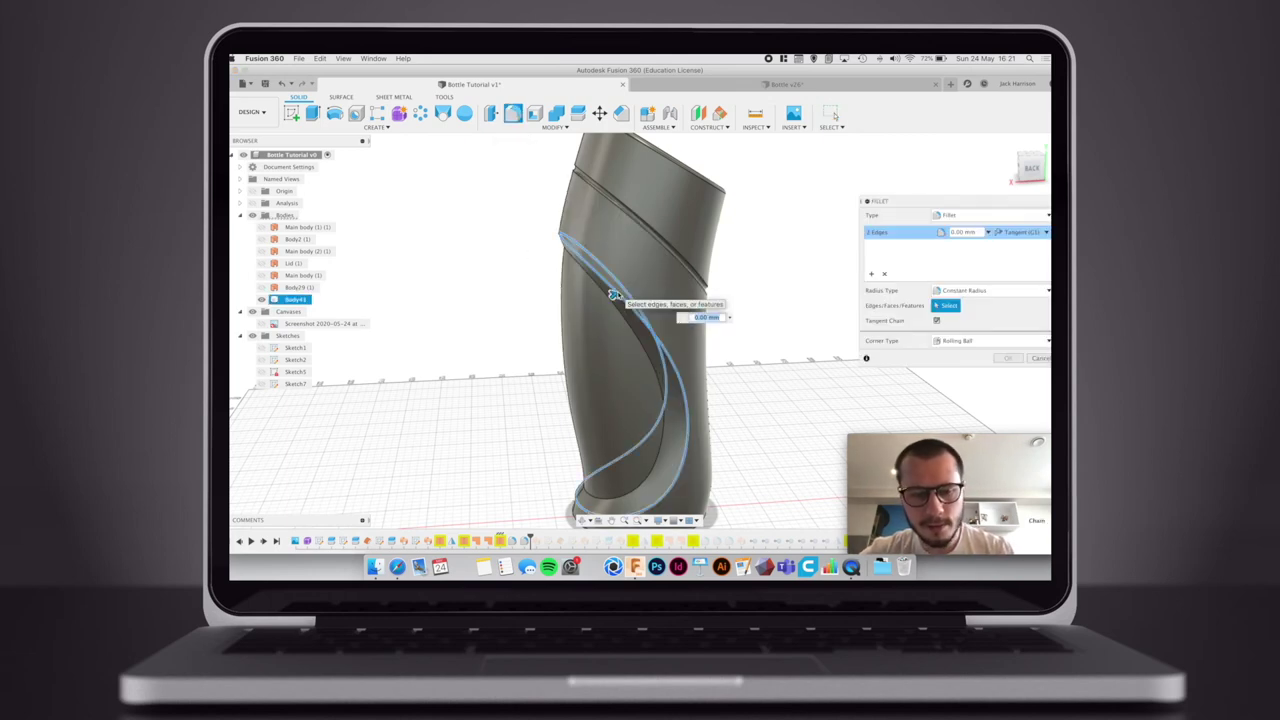
pyautogui.write('2')
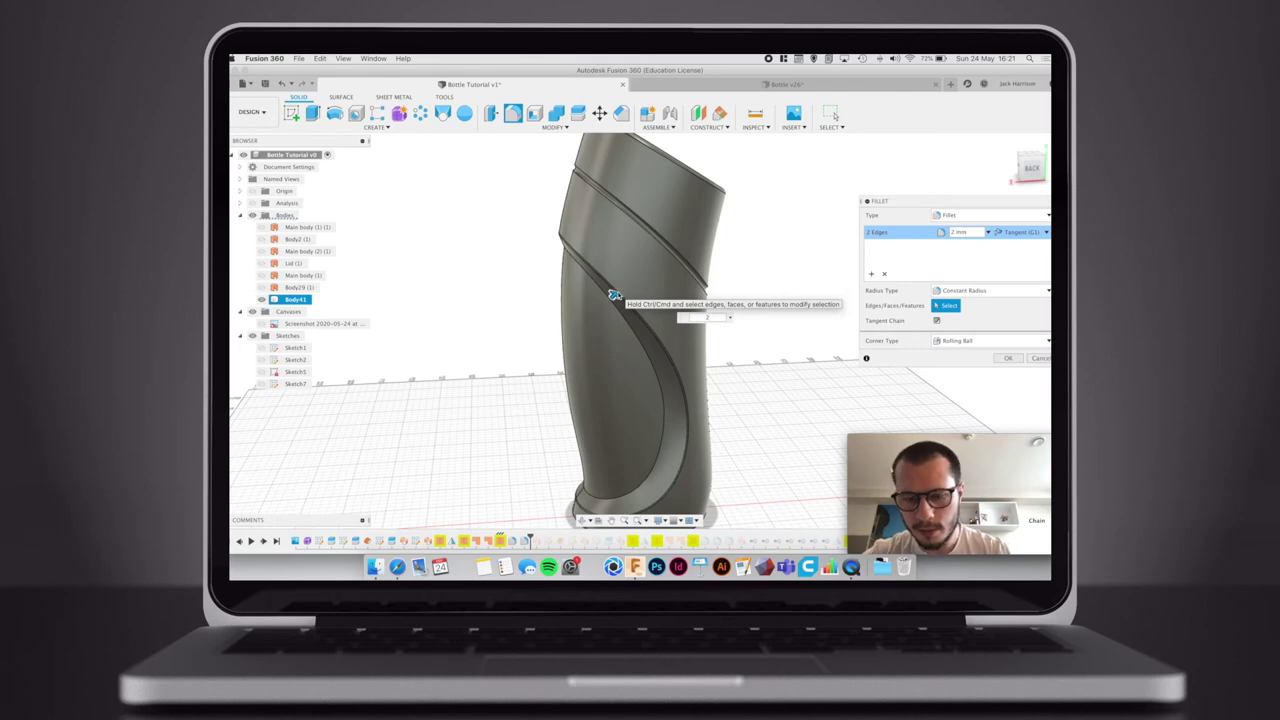
pyautogui.press('BackSpace')
pyautogui.write('5')
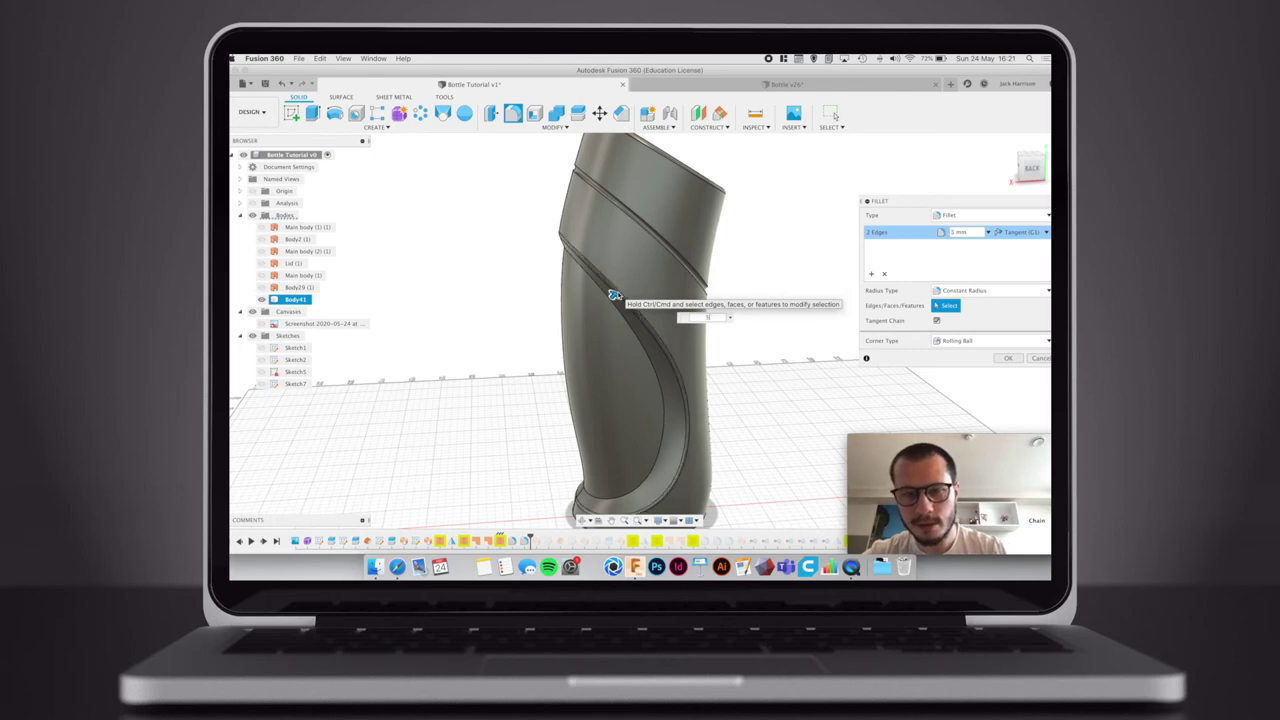
pyautogui.press('Return')
# - Fillet the inner edges of the side recesses, around the recessed grip faces, with a 10 mm constant radius
pyautogui.click(652, 372)
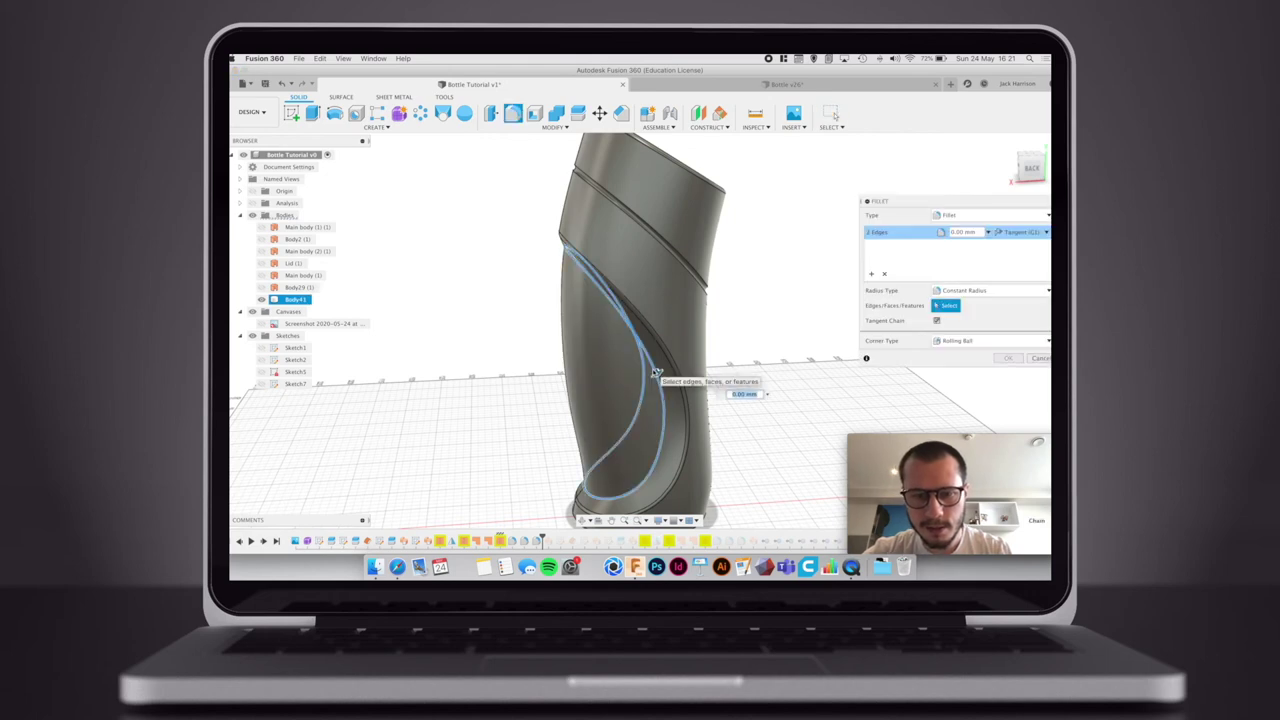
pyautogui.write('10')
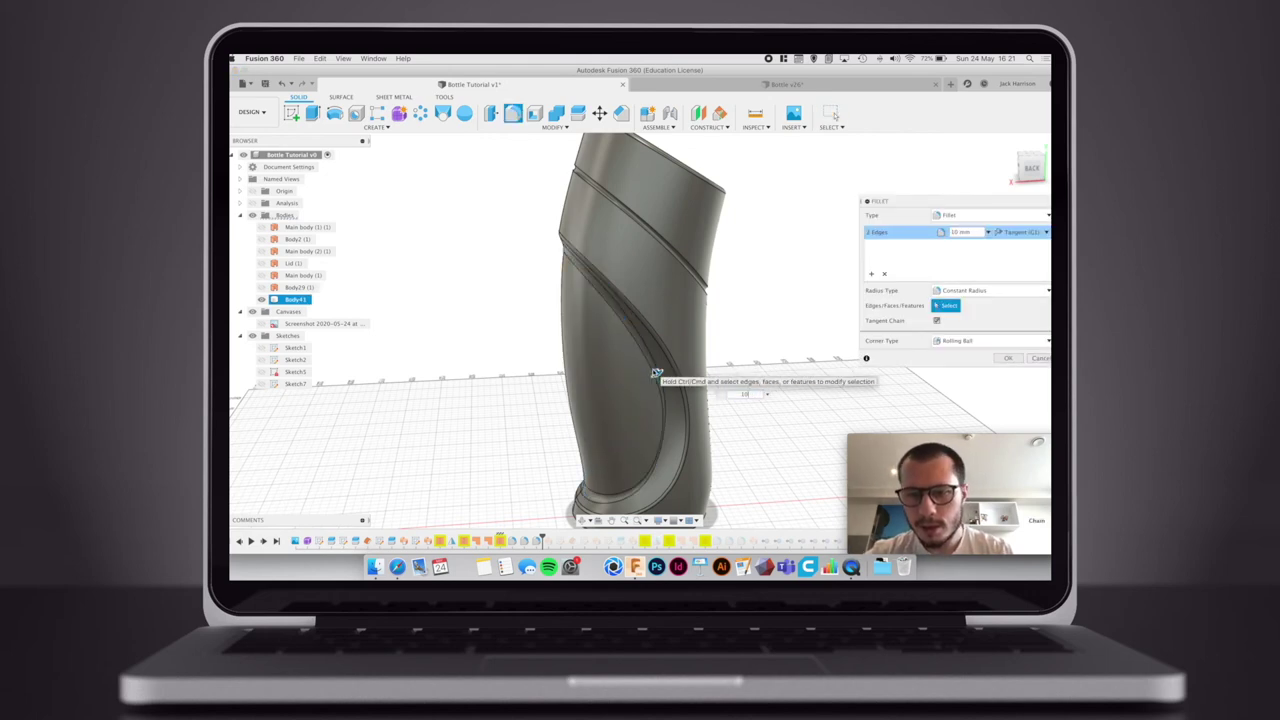
pyautogui.press('Return')
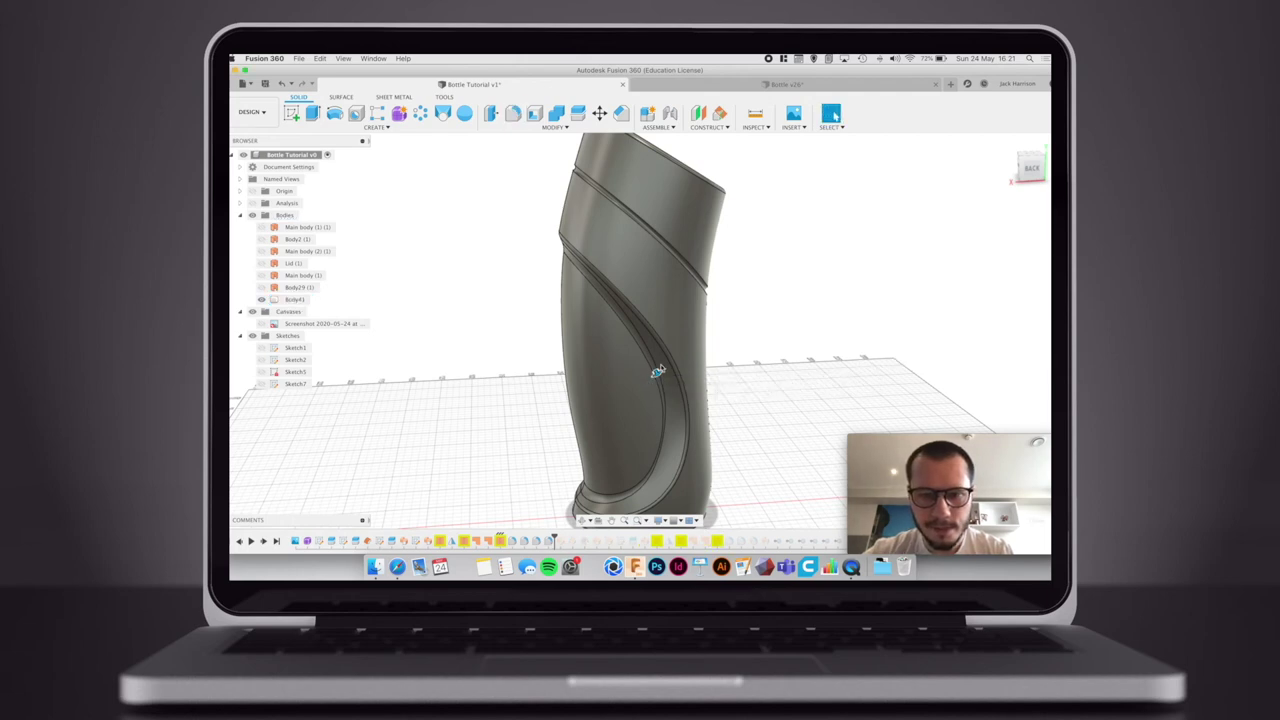
# - Fillet the edges of the slanted groove between the lid and the main body with a 0.5 mm constant radius
pyautogui.keyDown('shift'); pyautogui.moveTo(608, 316); pyautogui.dragTo(760, 340, button='middle'); pyautogui.keyUp('shift')
pyautogui.moveTo(658, 258); pyautogui.dragTo(654, 310, button='middle')
pyautogui.scroll(5, 660, 298)
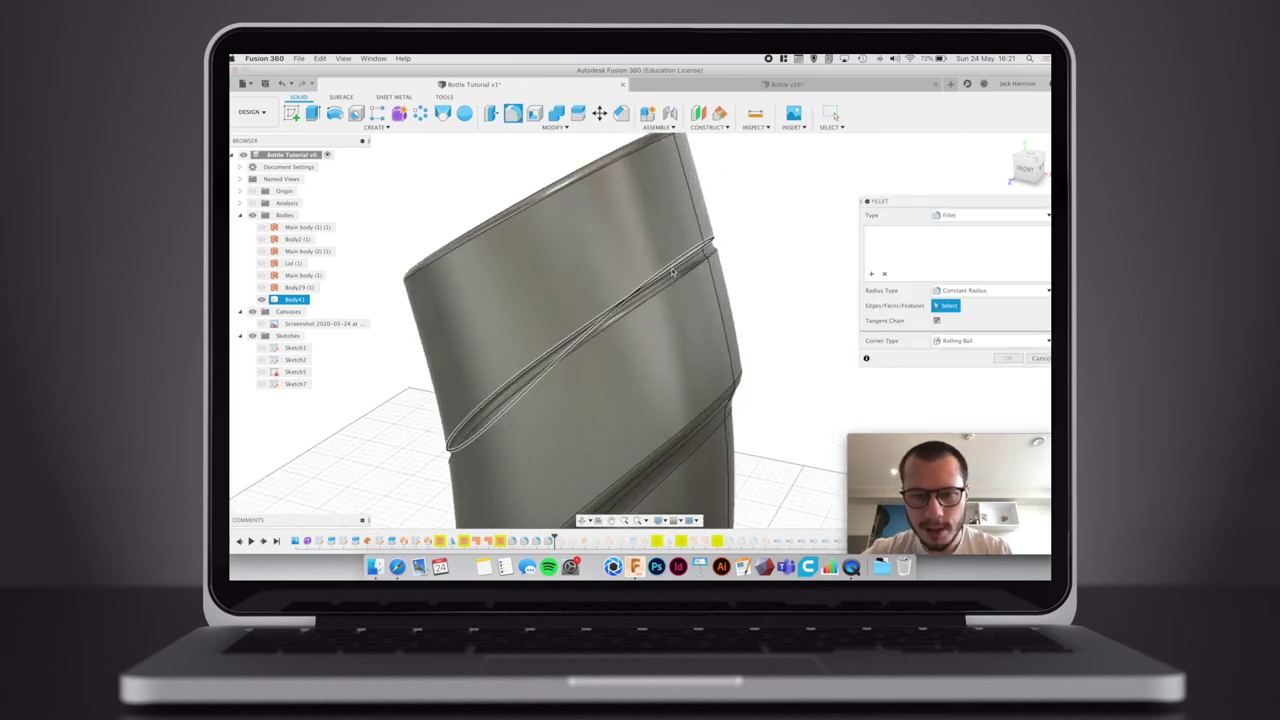
pyautogui.click(673, 279)
pyautogui.write('1')
pyautogui.press('Return')
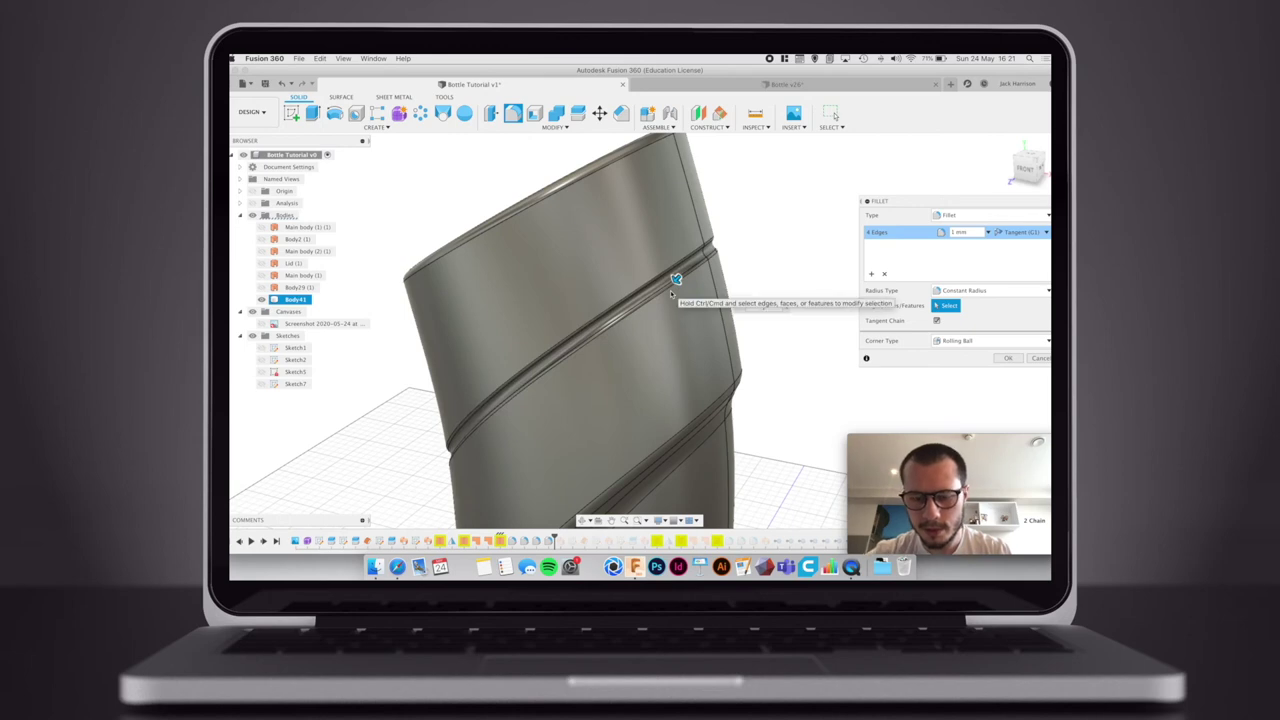
pyautogui.write('.5')
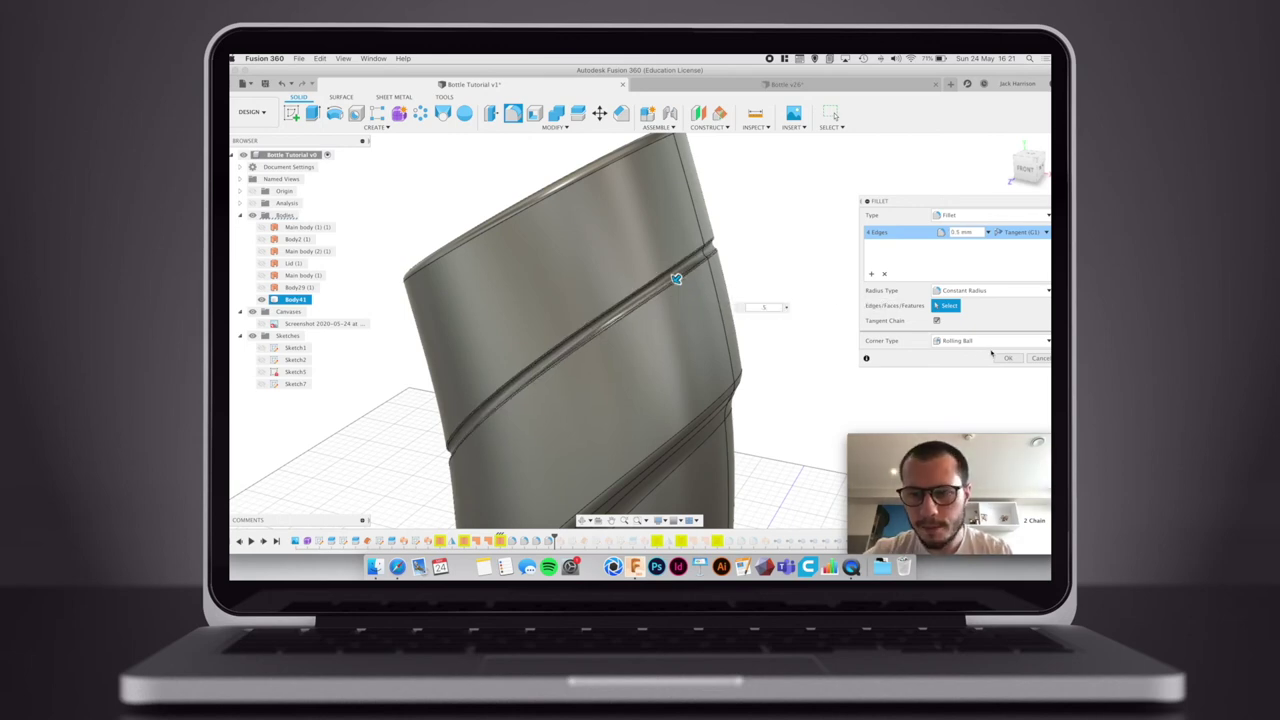
pyautogui.press('Return')
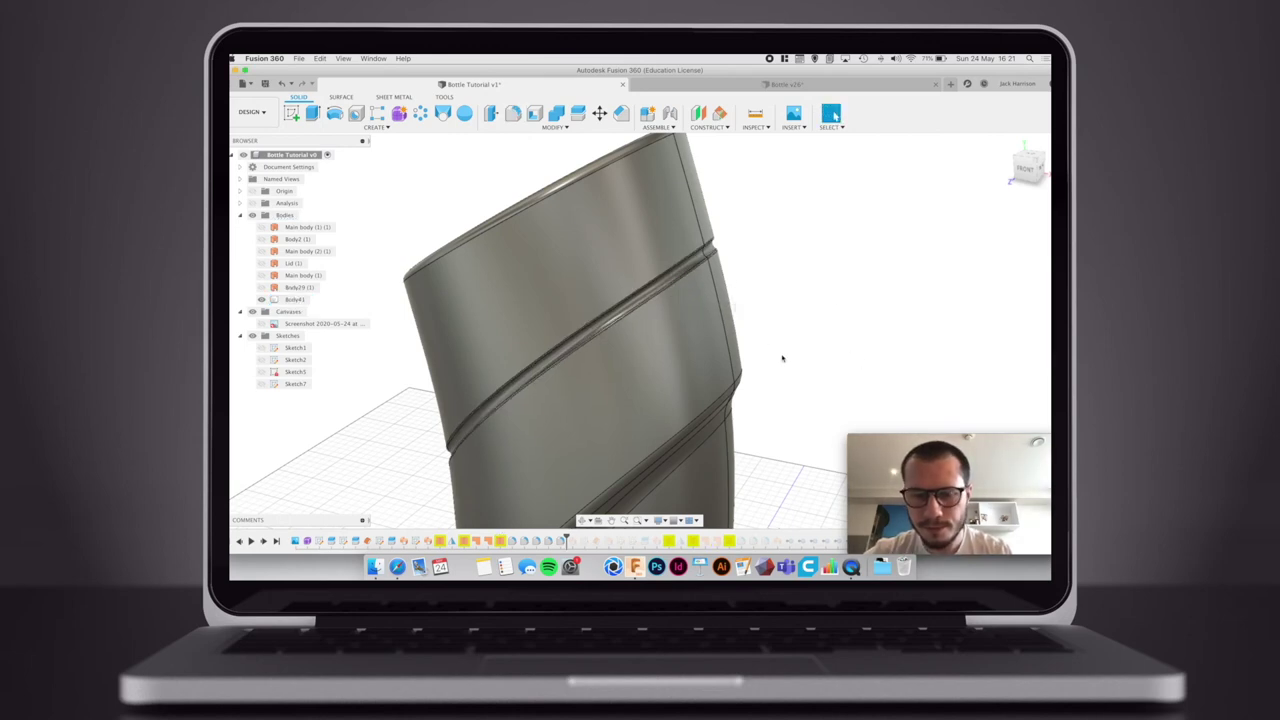
pyautogui.scroll(2, 781, 350)
pyautogui.scroll(-5, 781, 350)
pyautogui.scroll(-5, 781, 350)
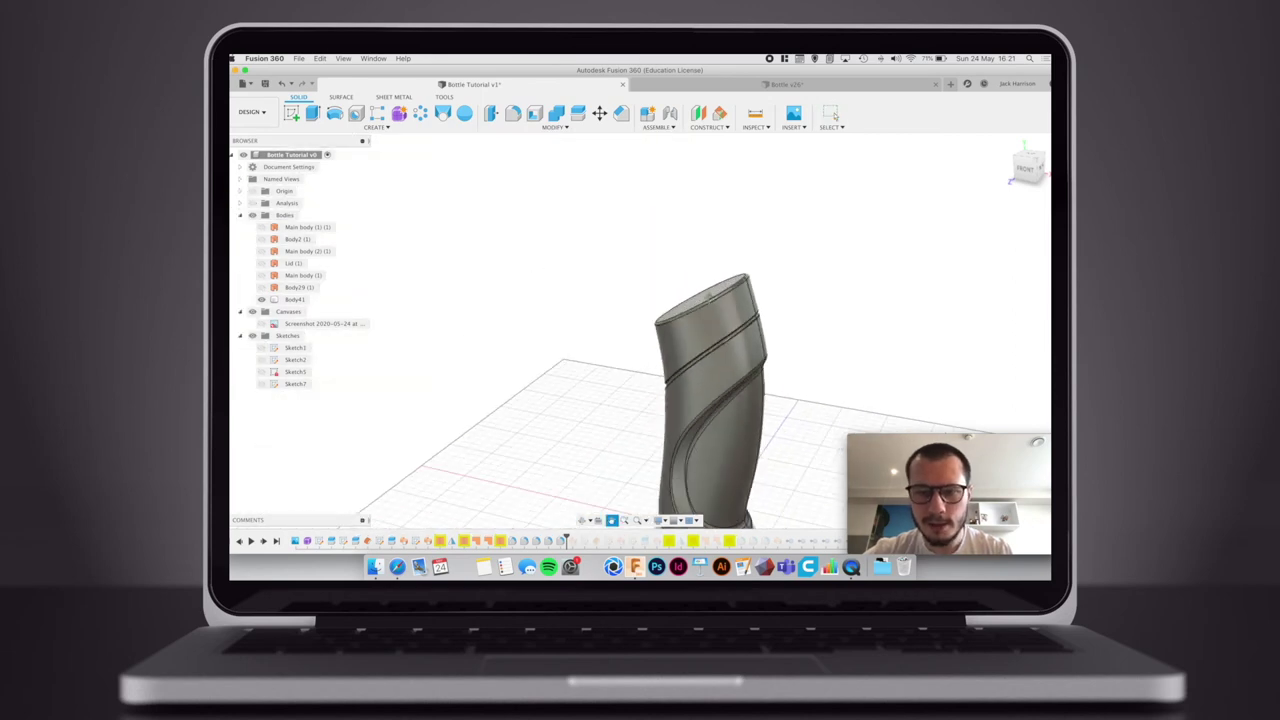
pyautogui.scroll(5, 671, 260)
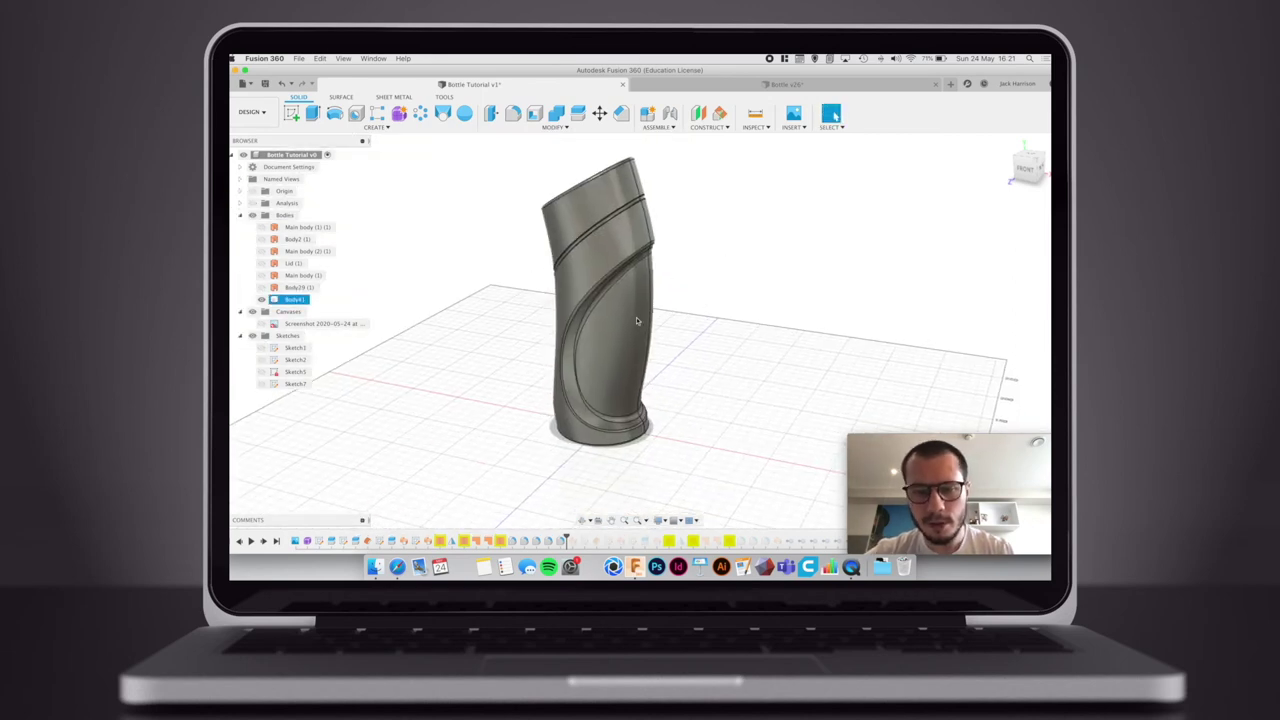
pyautogui.moveTo(691, 280); pyautogui.dragTo(722, 299, button='middle')
pyautogui.press('Escape')
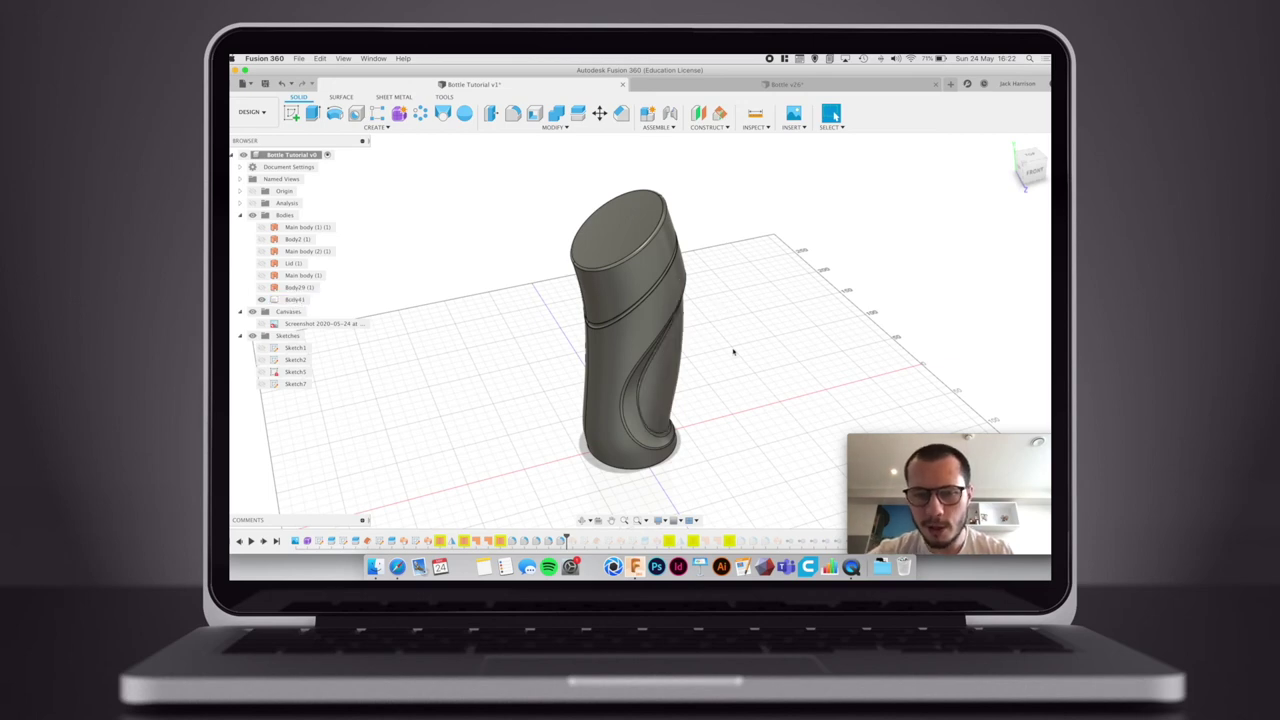
pyautogui.click(620, 226)
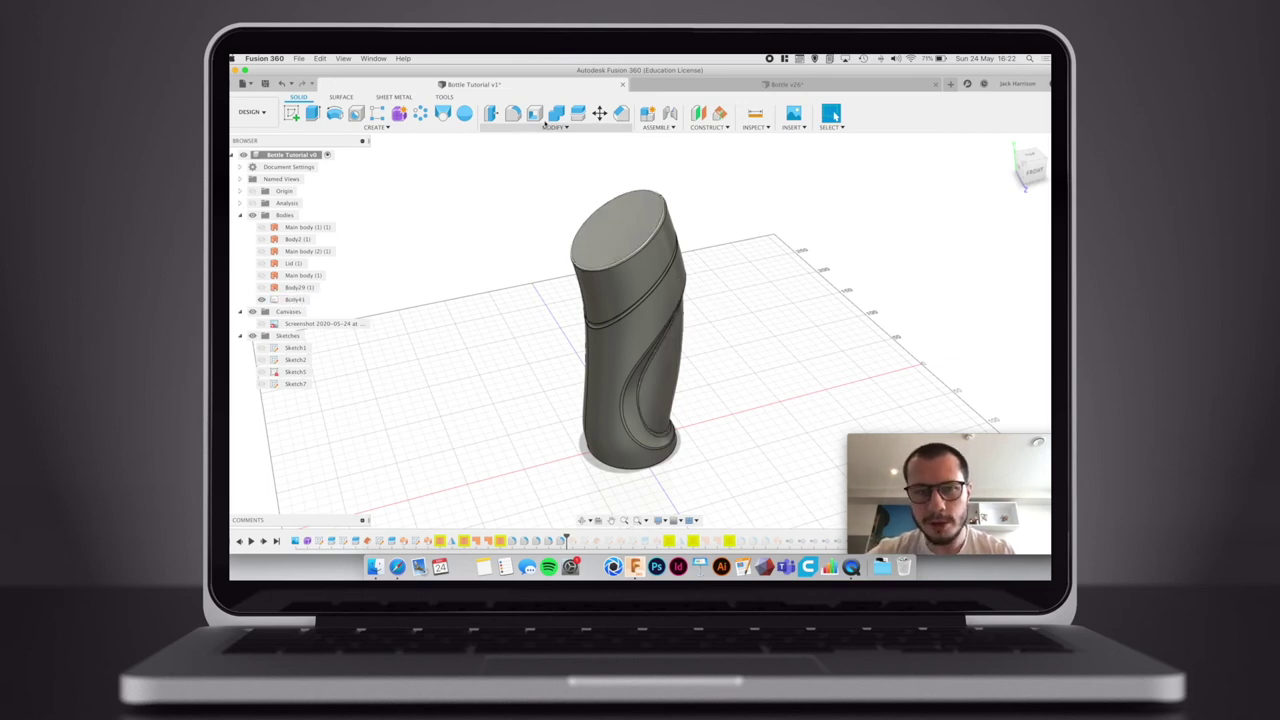
pyautogui.click(534, 113)
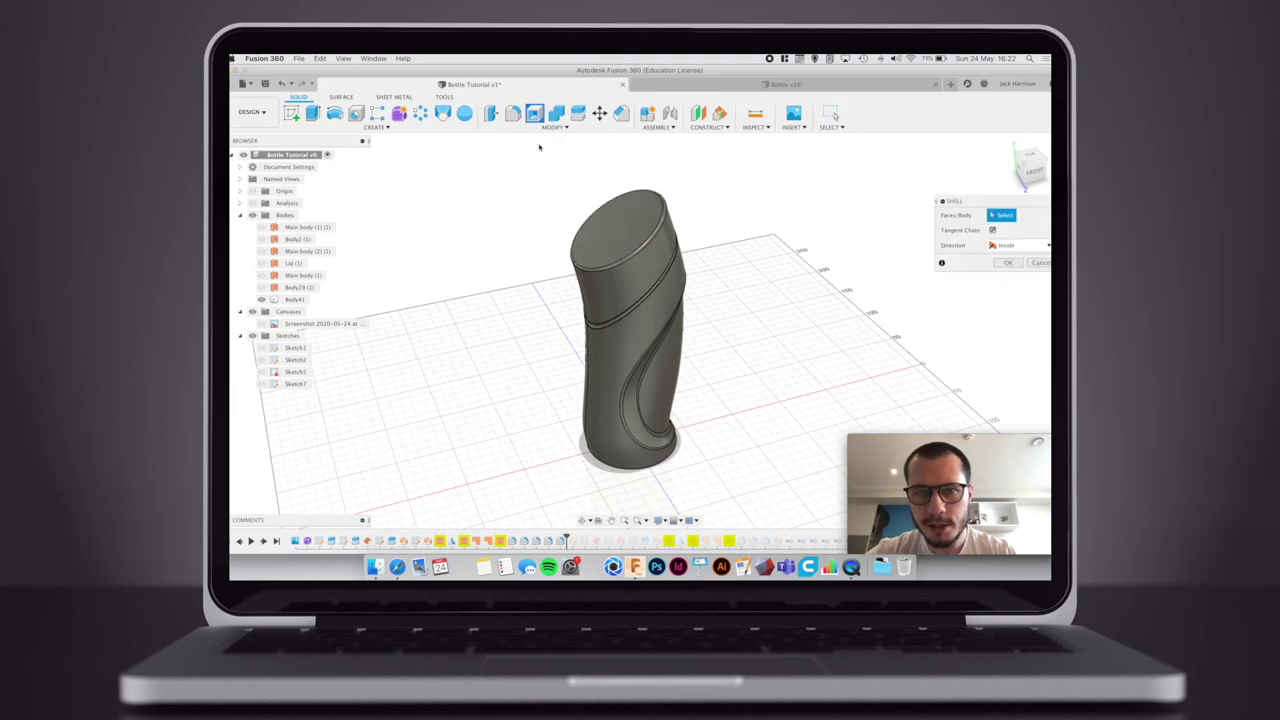
pyautogui.click(614, 224)
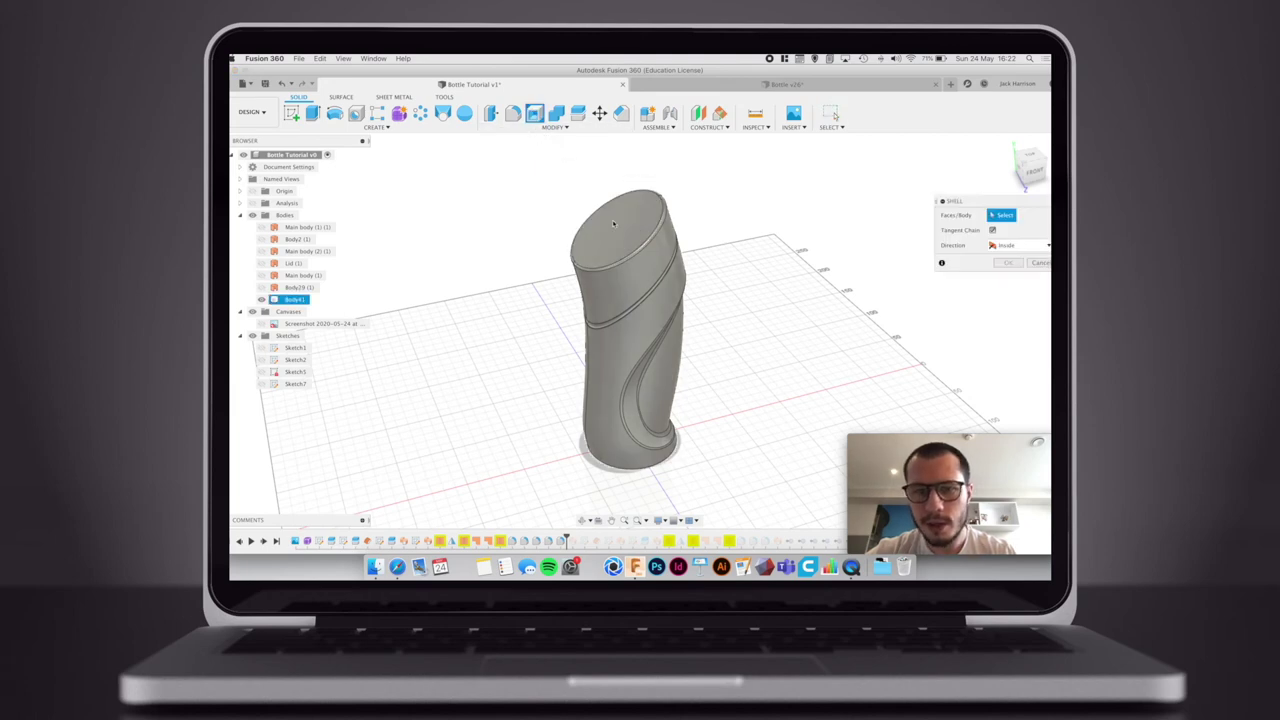
pyautogui.click(614, 224)
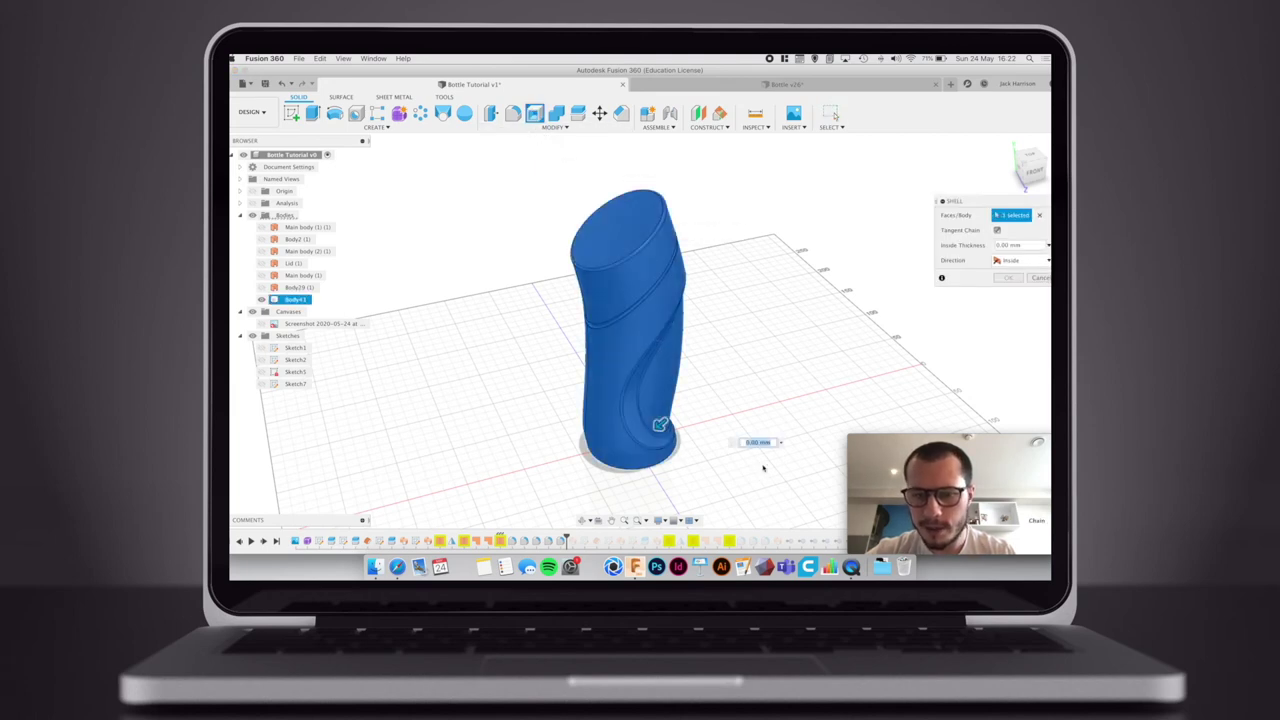
pyautogui.press('Escape')
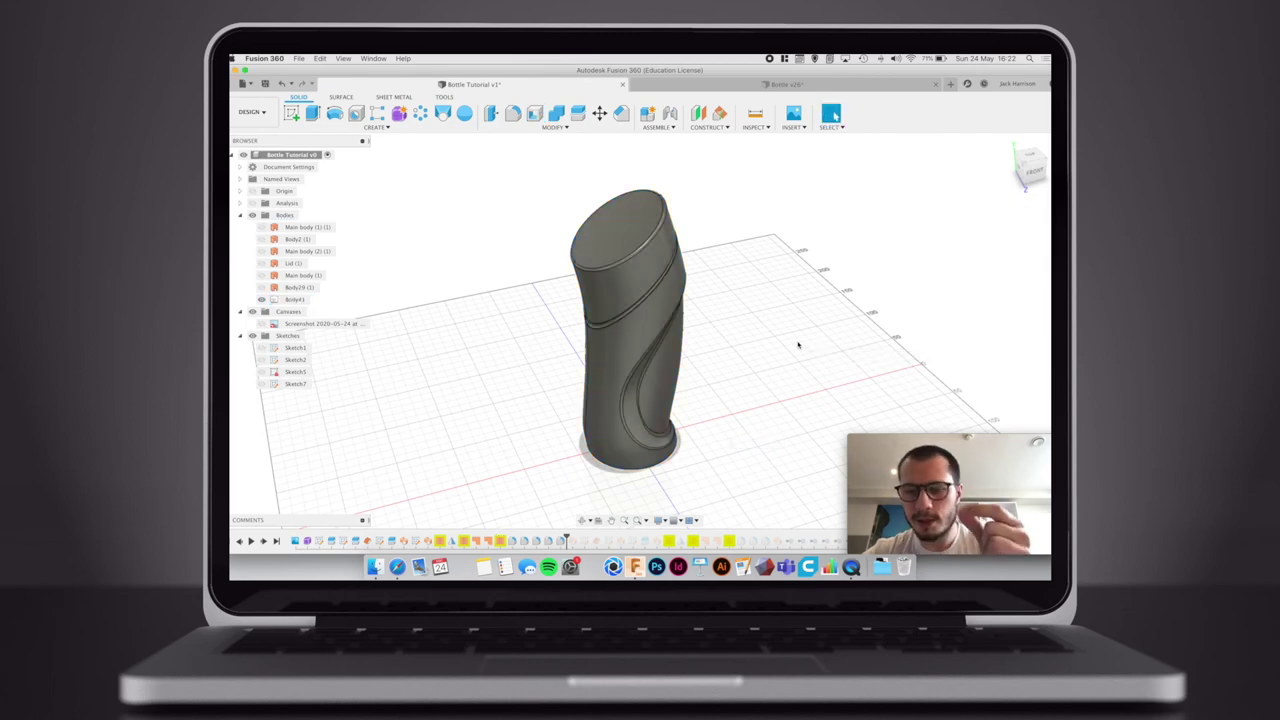
# - Check the finished bottle against the reference screenshot canvas, and hide the canvas again
pyautogui.keyDown('shift'); pyautogui.moveTo(740, 334); pyautogui.dragTo(632, 299, button='middle'); pyautogui.keyUp('shift')
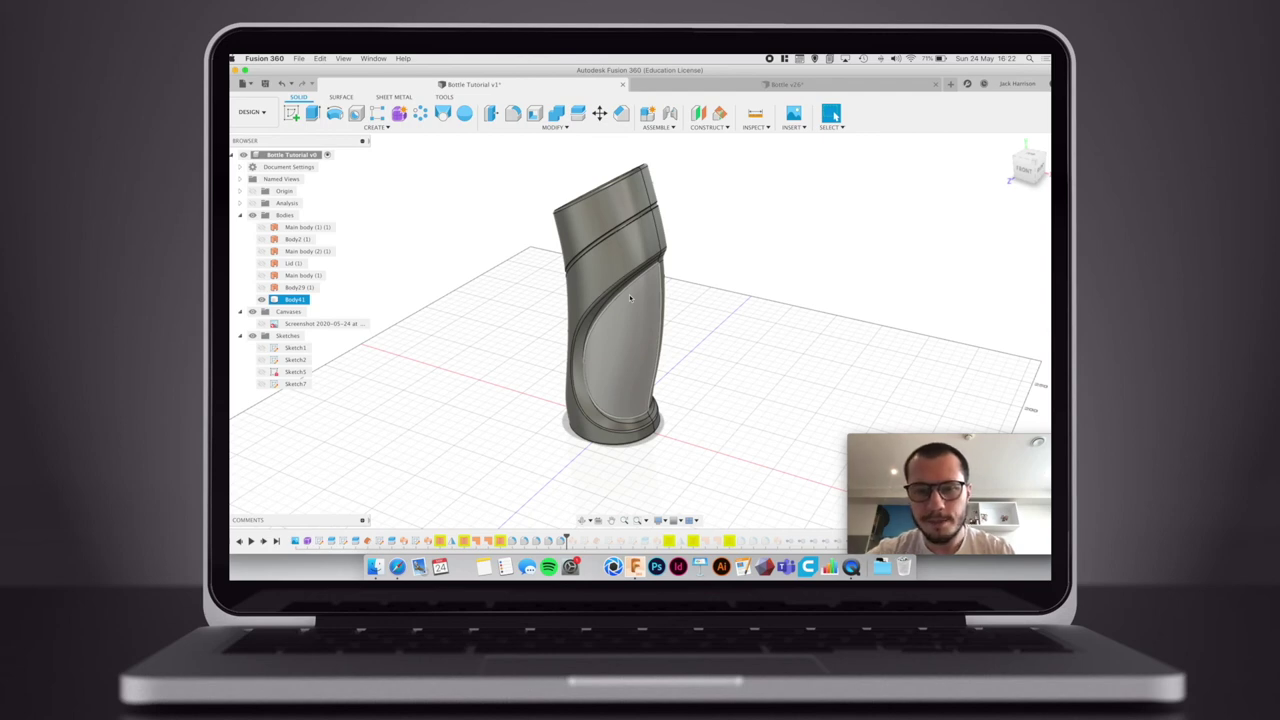
pyautogui.click(261, 323)
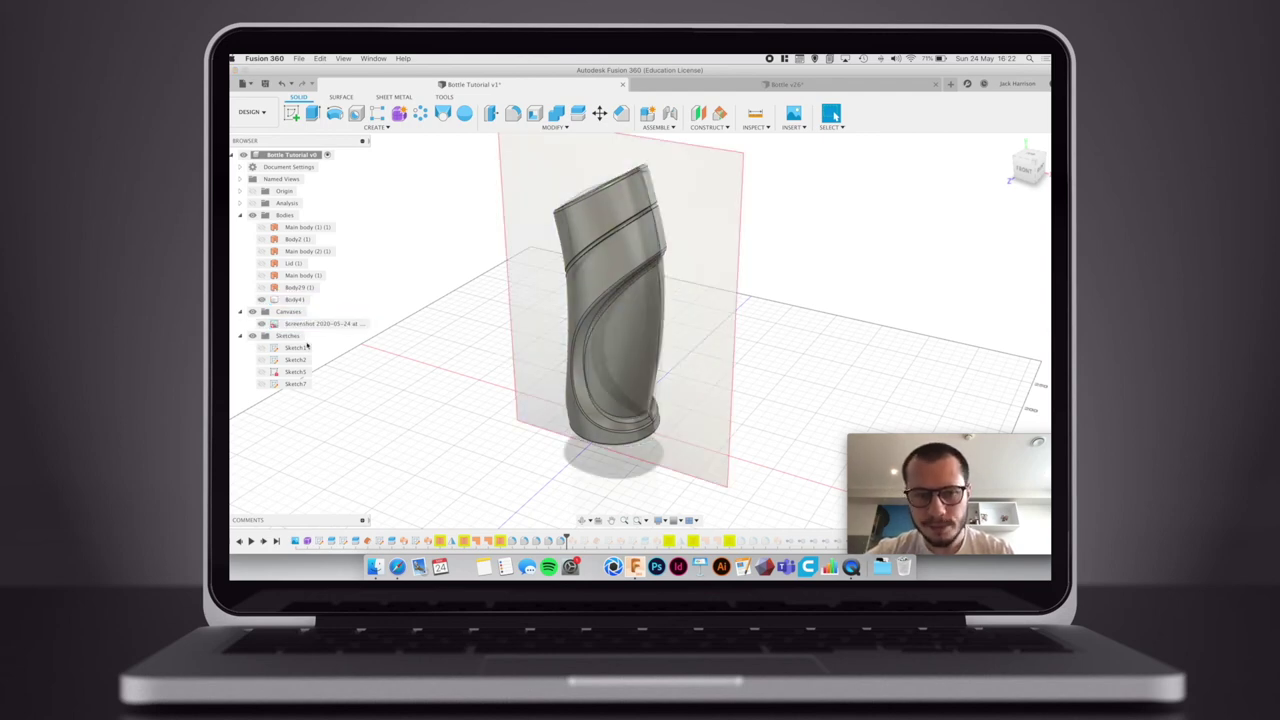
pyautogui.click(261, 323)
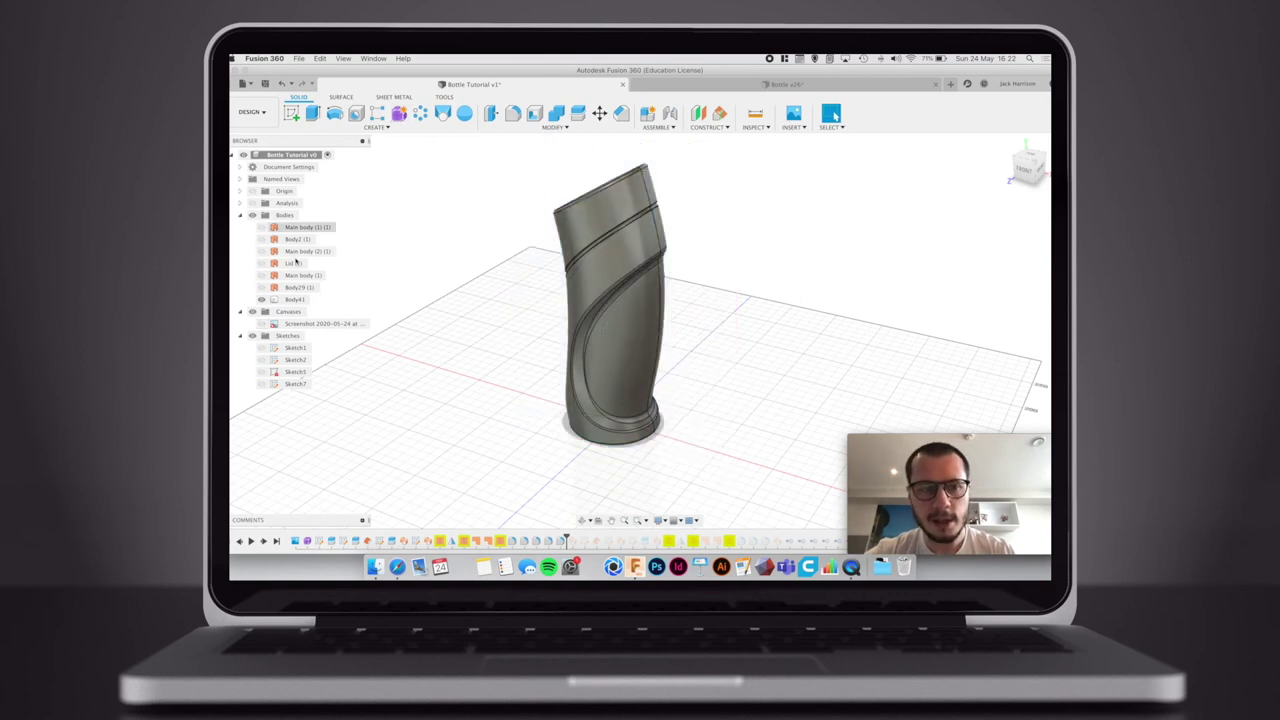
pyautogui.scroll(2, 486, 320)
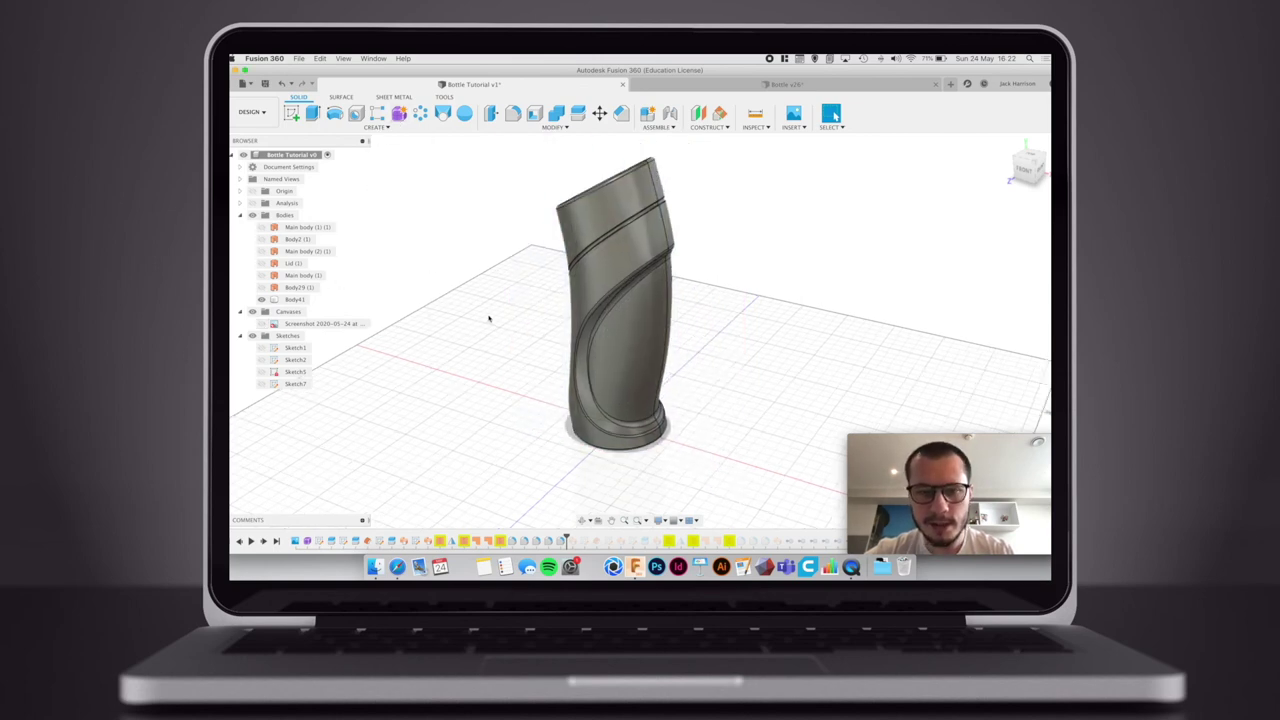
pyautogui.moveTo(575, 294); pyautogui.dragTo(569, 301, button='middle')
pyautogui.press('Escape')
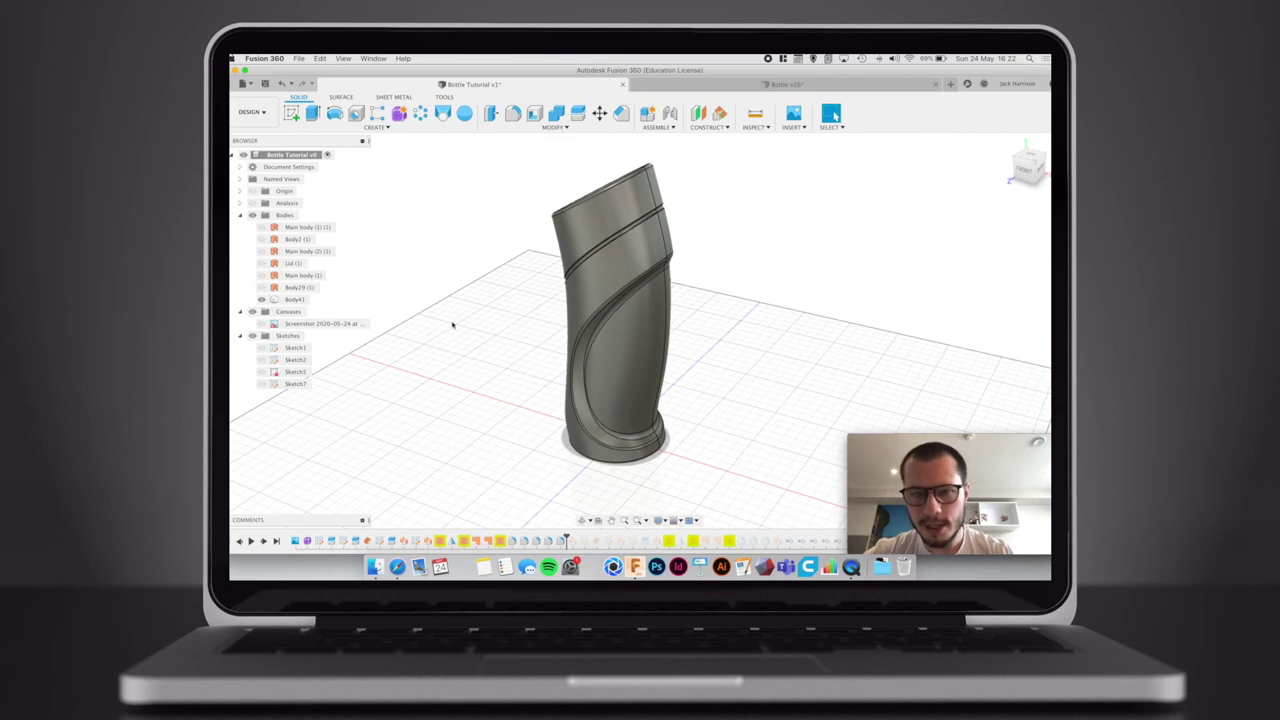
# - Switch to the Render workspace and apply the Aluminum - Anodized Glossy (Blue) appearance to the whole bottle body
pyautogui.keyDown('shift'); pyautogui.moveTo(466, 323); pyautogui.dragTo(479, 317, button='middle'); pyautogui.keyUp('shift')
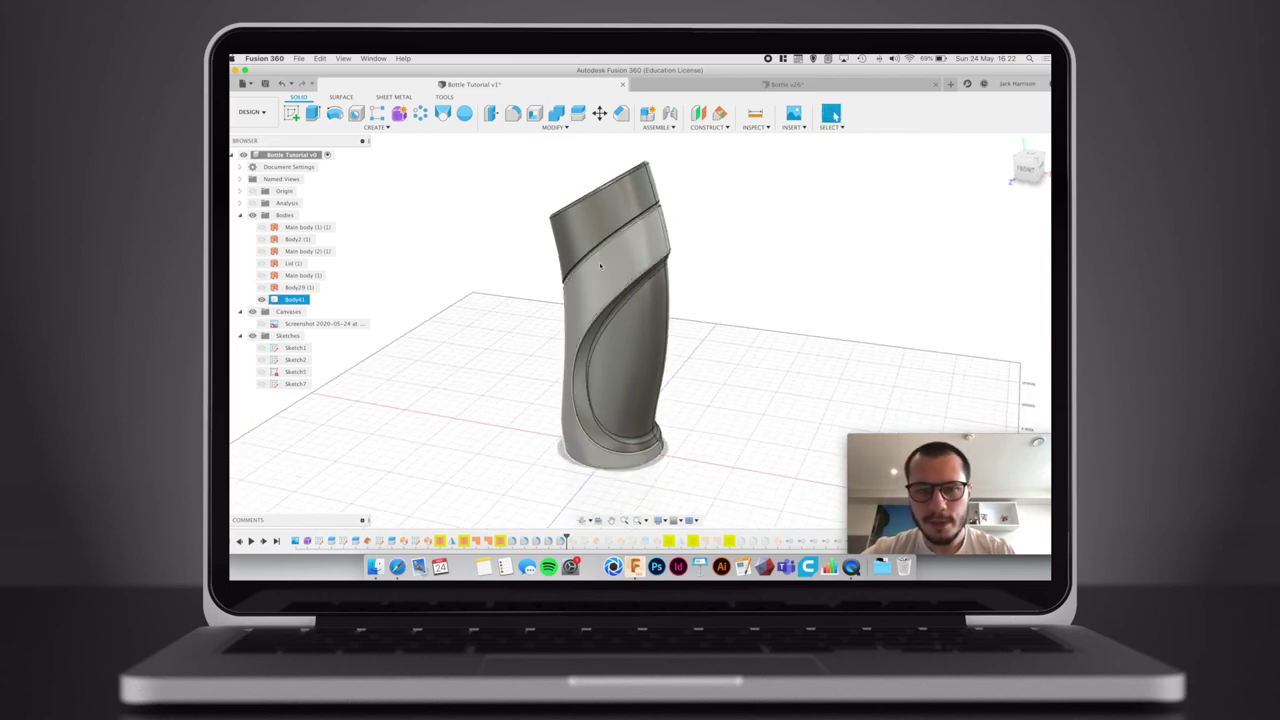
pyautogui.click(251, 111)
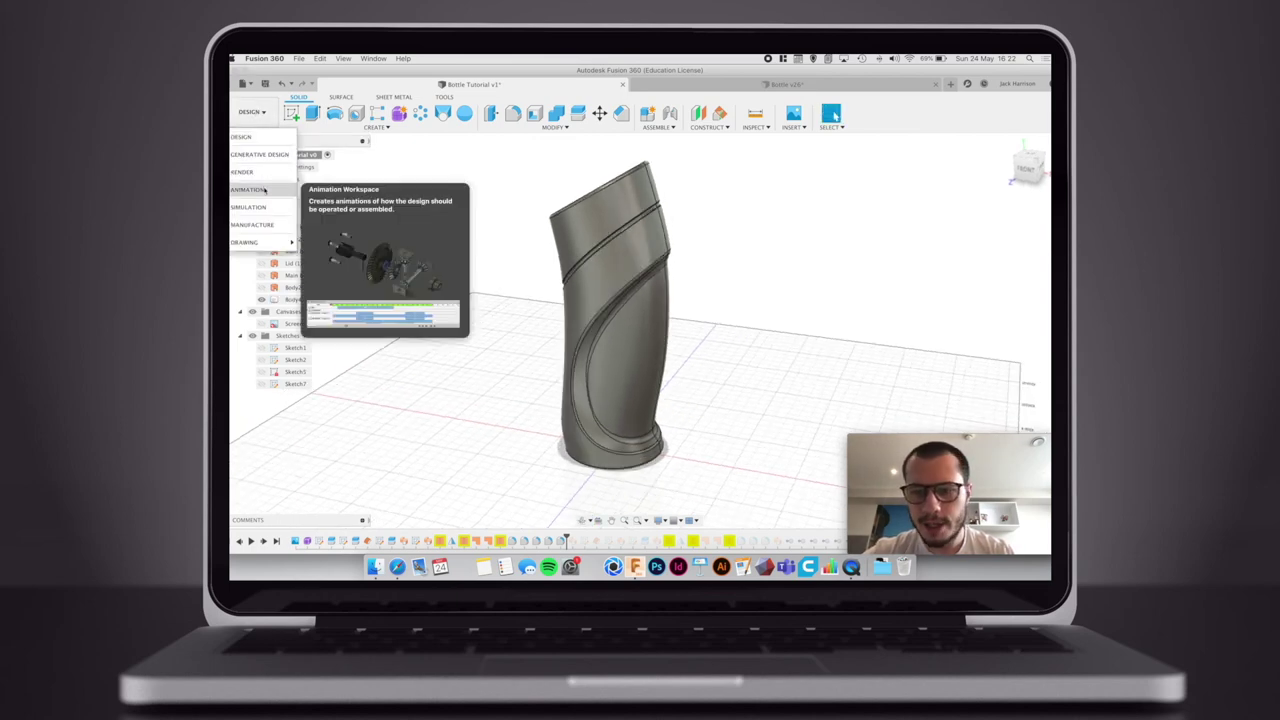
pyautogui.click(266, 178)
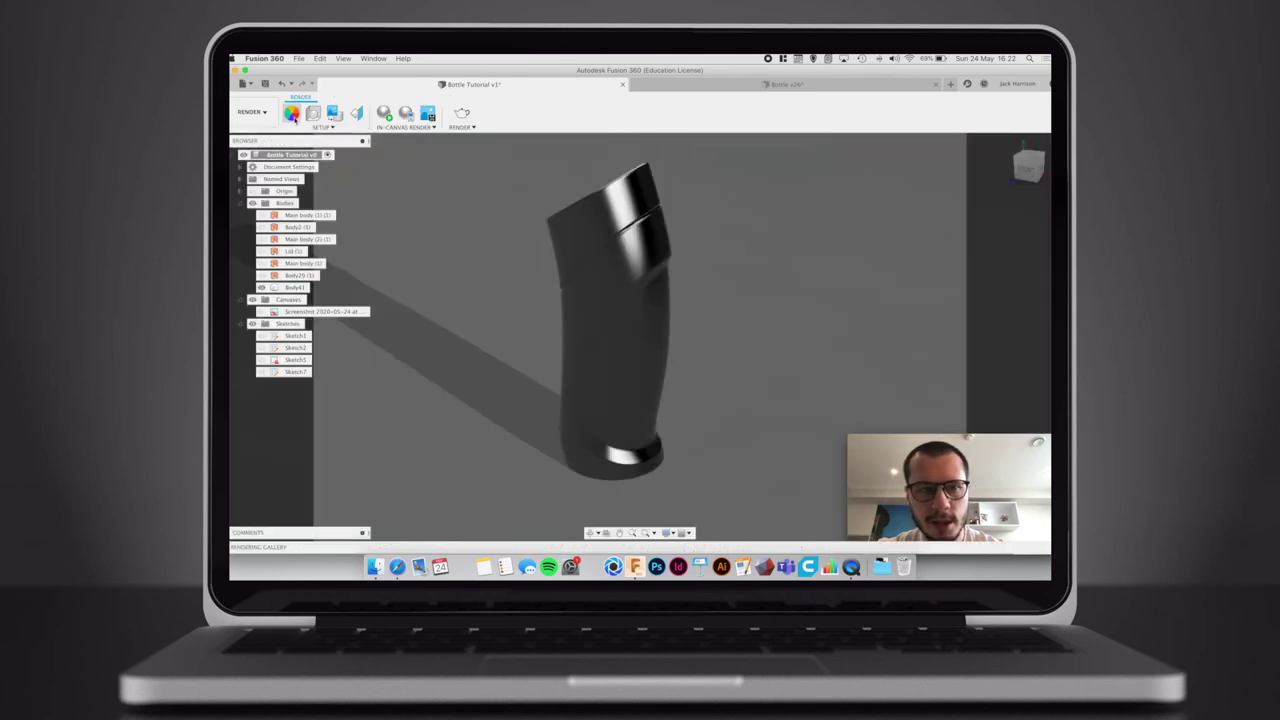
pyautogui.click(291, 114)
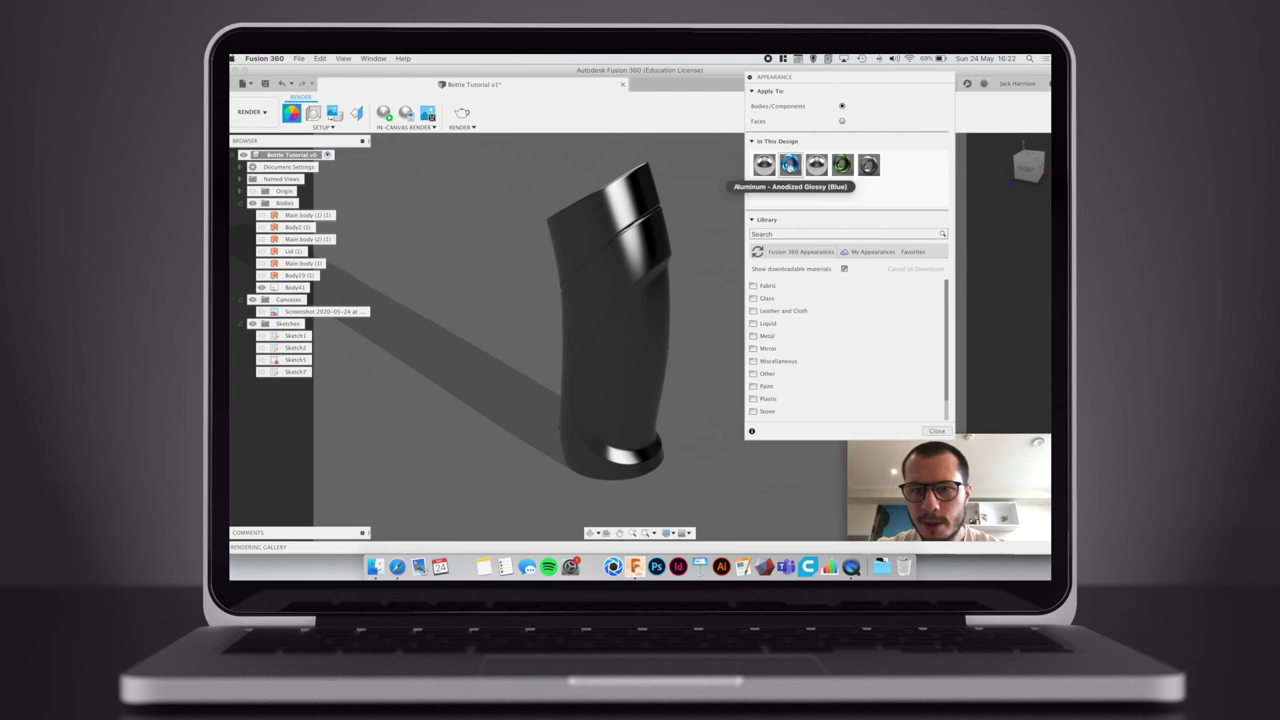
pyautogui.moveTo(790, 165); pyautogui.dragTo(654, 247)
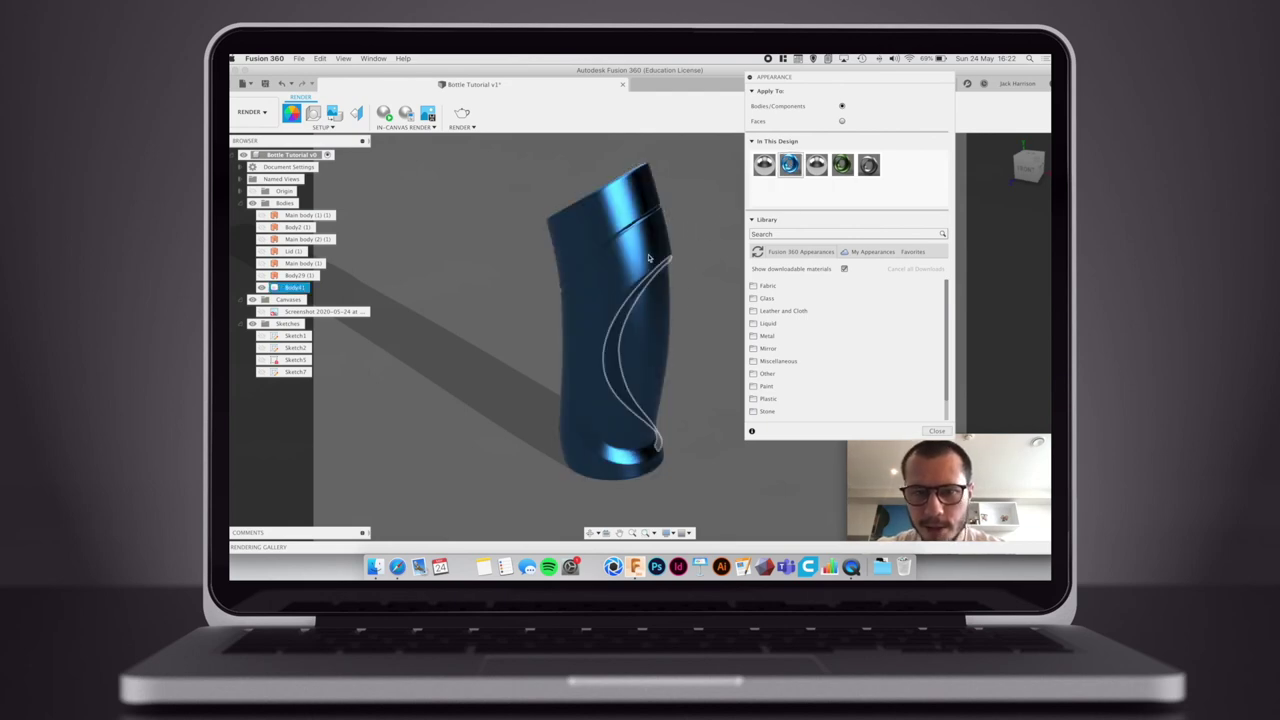
# - Apply the Mirror appearance to only the recessed side face of the bottle, with appearances set to apply to faces
pyautogui.keyDown('shift'); pyautogui.moveTo(686, 268); pyautogui.dragTo(661, 275, button='middle'); pyautogui.keyUp('shift')
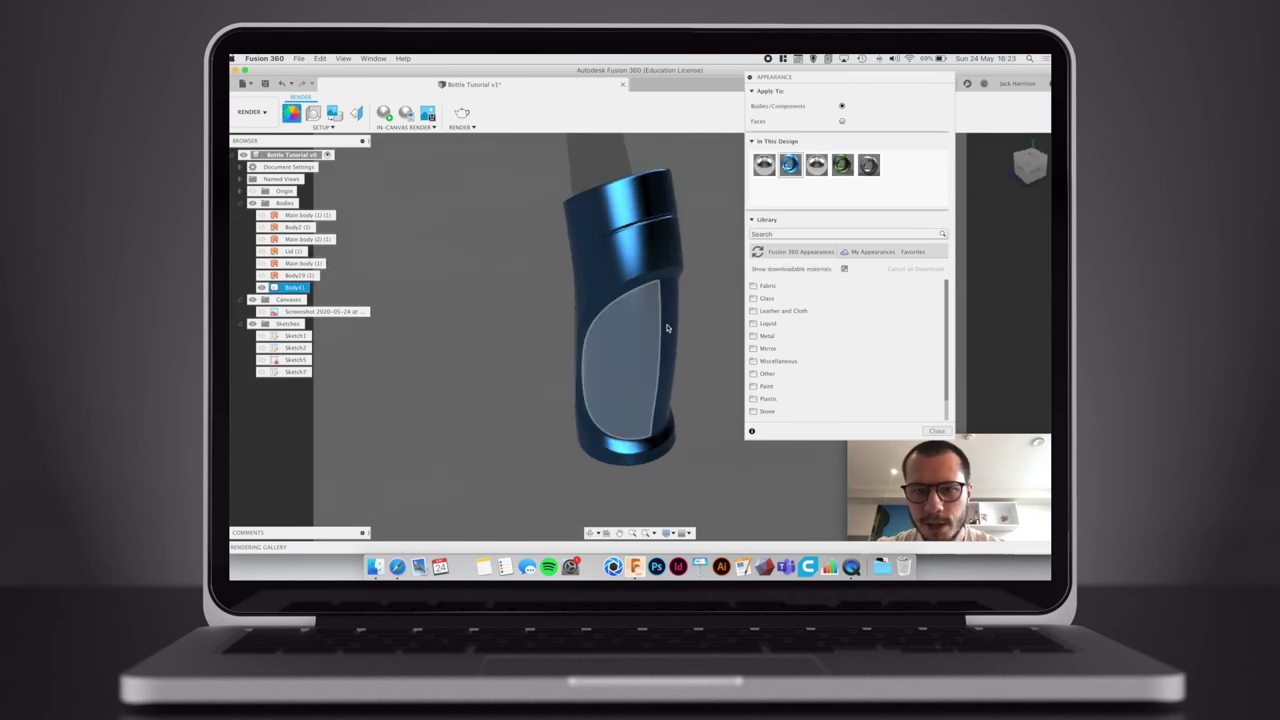
pyautogui.keyDown('shift'); pyautogui.moveTo(668, 326); pyautogui.dragTo(659, 286, button='middle'); pyautogui.keyUp('shift')
pyautogui.keyDown('shift'); pyautogui.moveTo(570, 261); pyautogui.dragTo(674, 342, button='middle'); pyautogui.keyUp('shift')
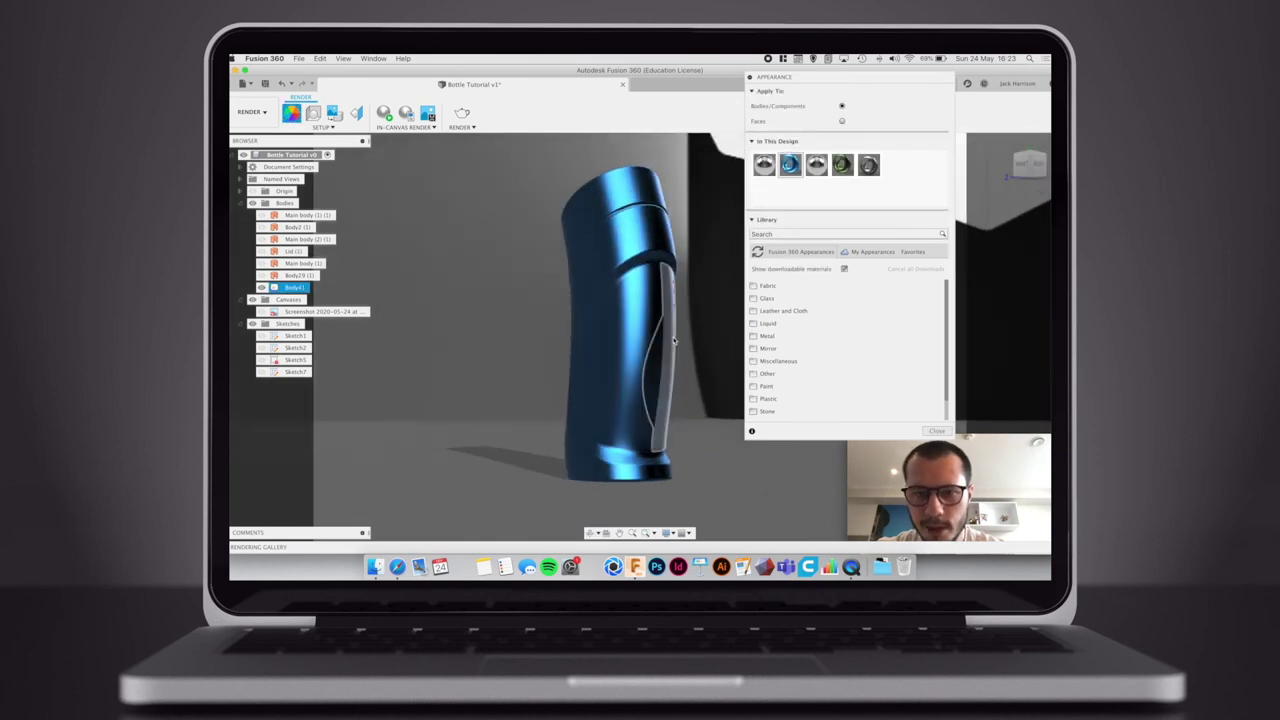
pyautogui.click(674, 342)
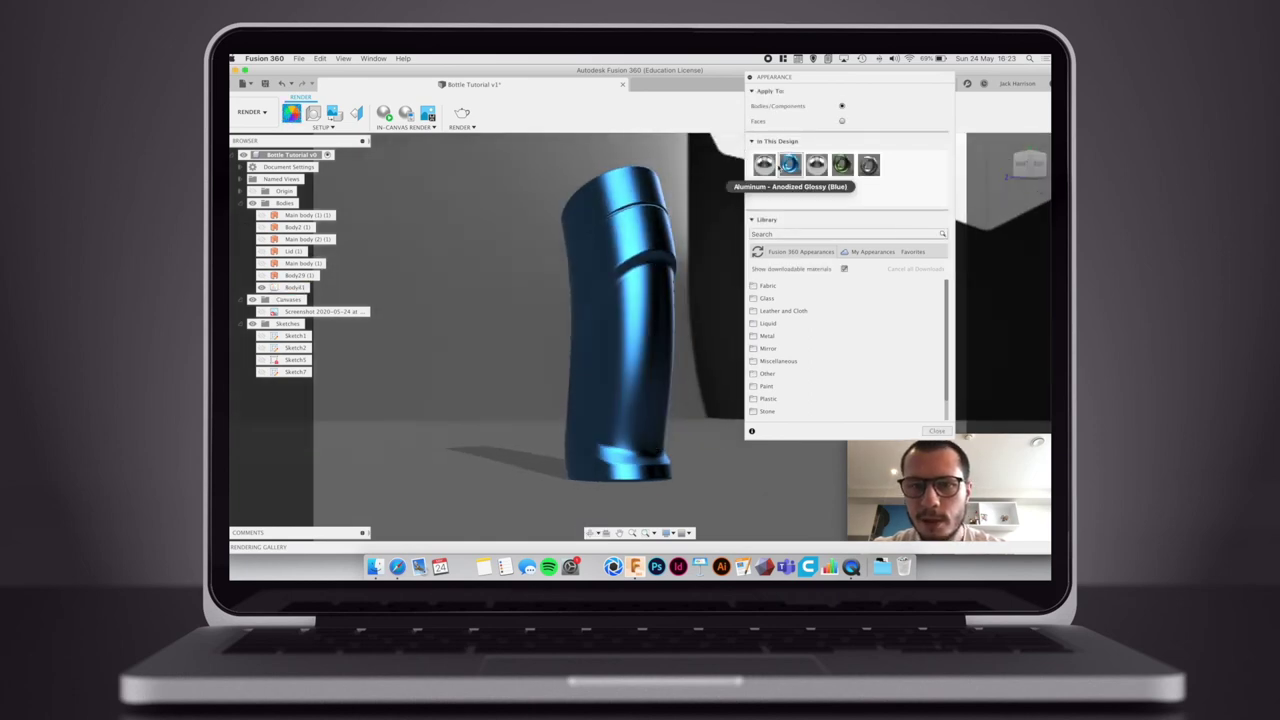
pyautogui.click(840, 122)
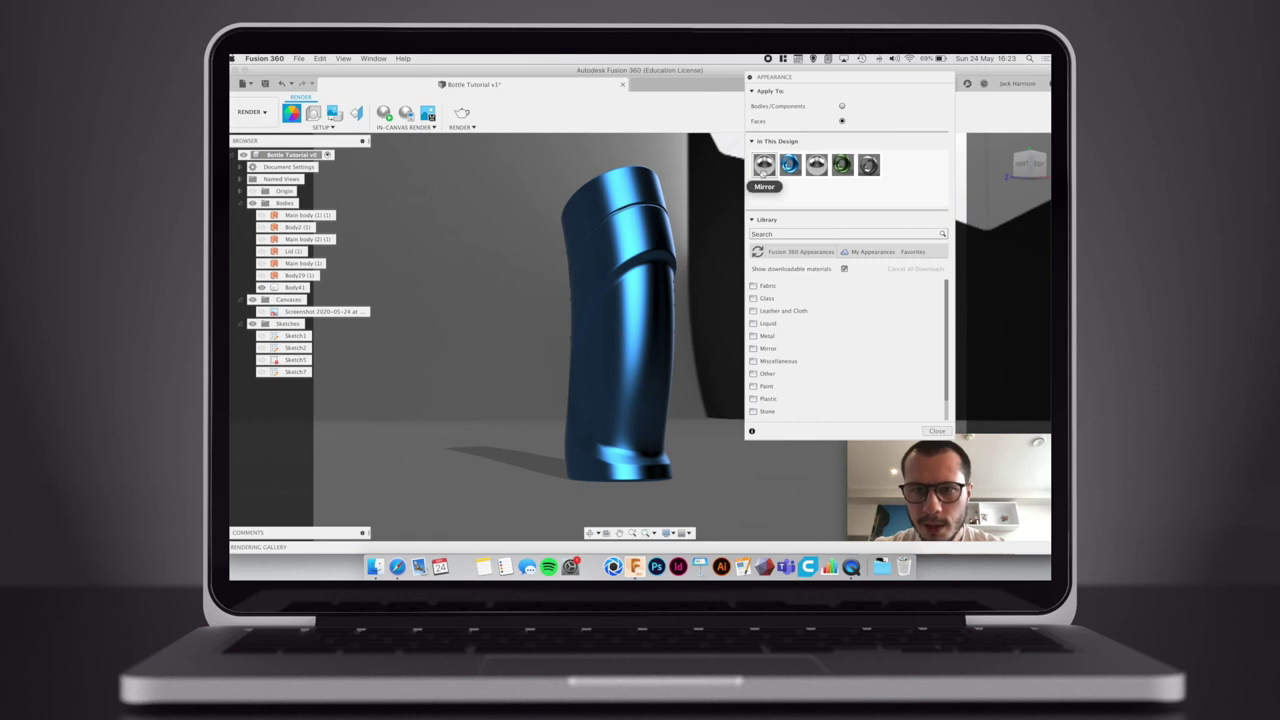
pyautogui.moveTo(764, 166); pyautogui.dragTo(648, 362)
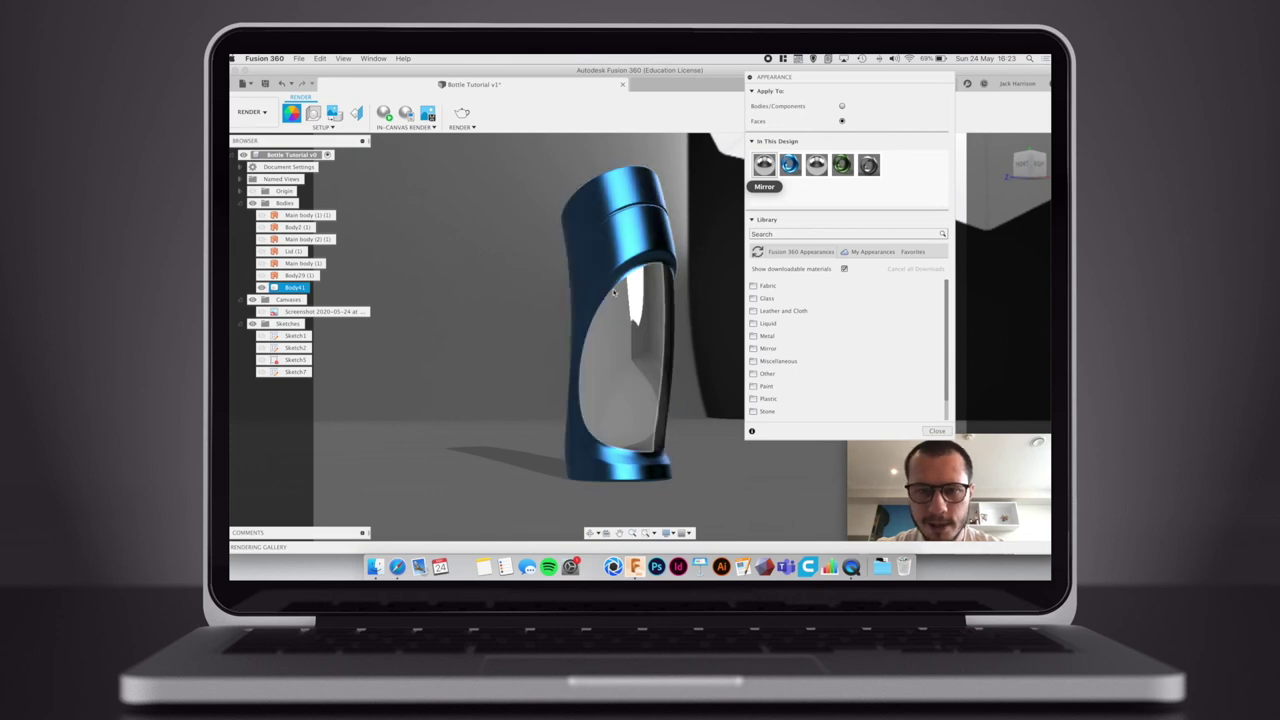
# - Apply the Mirror appearance to the remaining faces along the upper edge of the bottle's side recess
pyautogui.scroll(4, 618, 280)
pyautogui.moveTo(764, 166); pyautogui.dragTo(651, 262)
pyautogui.moveTo(764, 164); pyautogui.dragTo(704, 255)
pyautogui.scroll(-2, 655, 337)
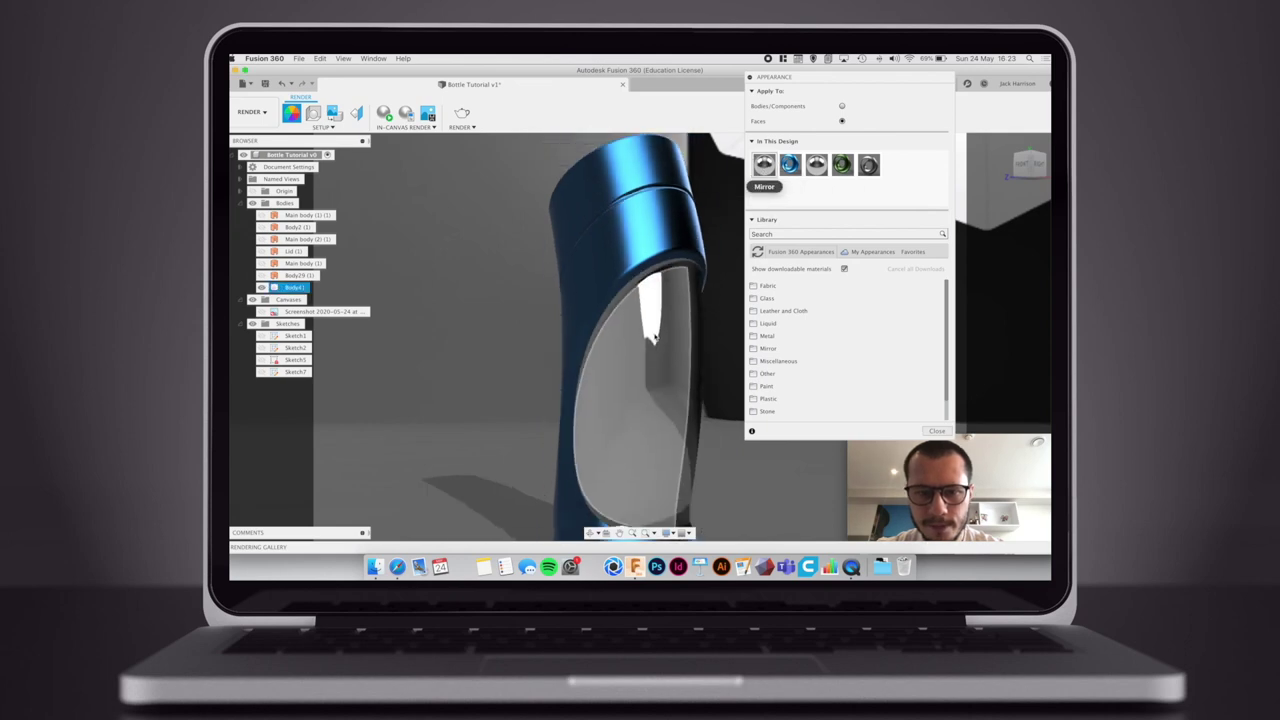
pyautogui.keyDown('shift'); pyautogui.moveTo(678, 360); pyautogui.dragTo(700, 313, button='middle'); pyautogui.keyUp('shift')
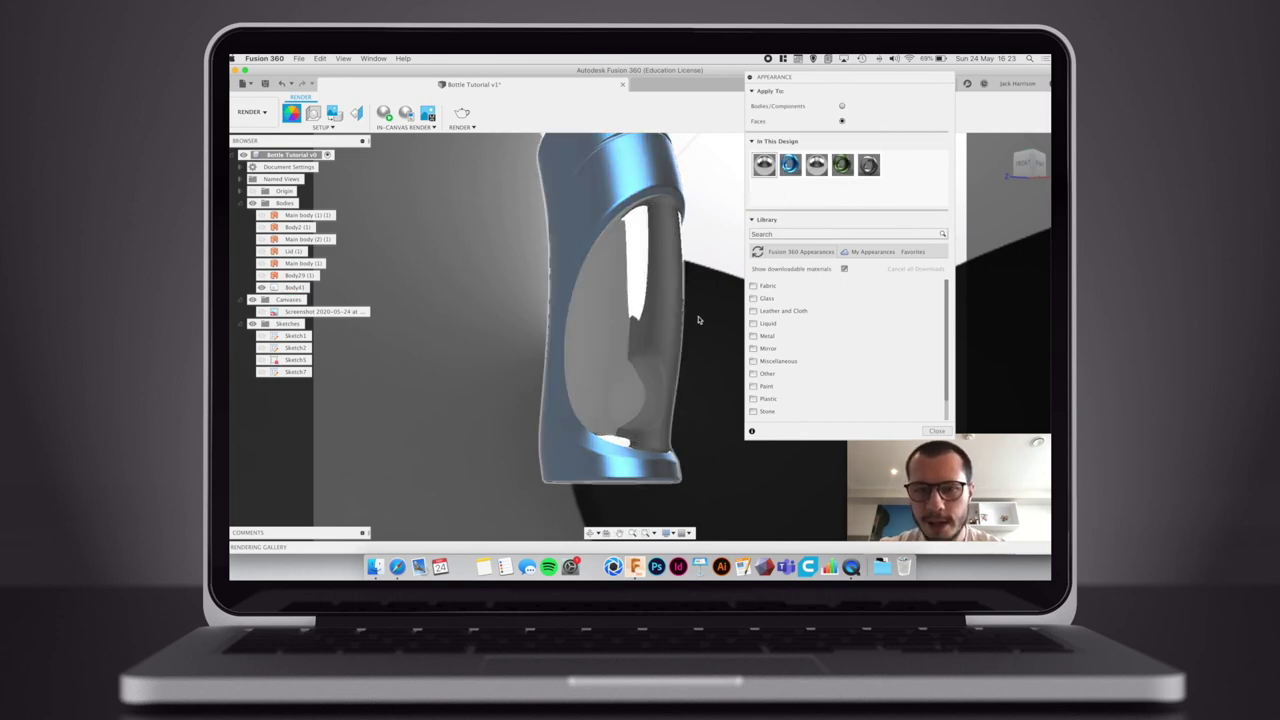
# - Set the Mirror appearance's colour to pure white, RGB 255, 255, 255
pyautogui.doubleClick(761, 163)
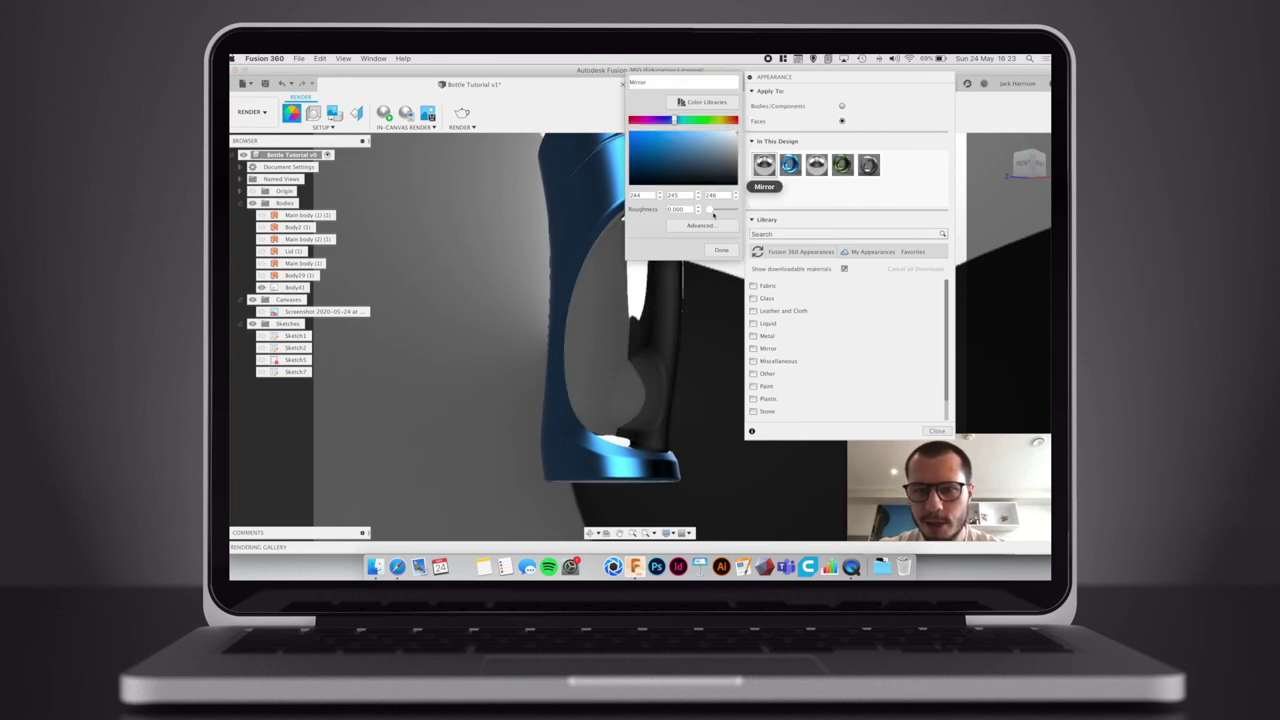
pyautogui.moveTo(664, 166); pyautogui.dragTo(748, 125)
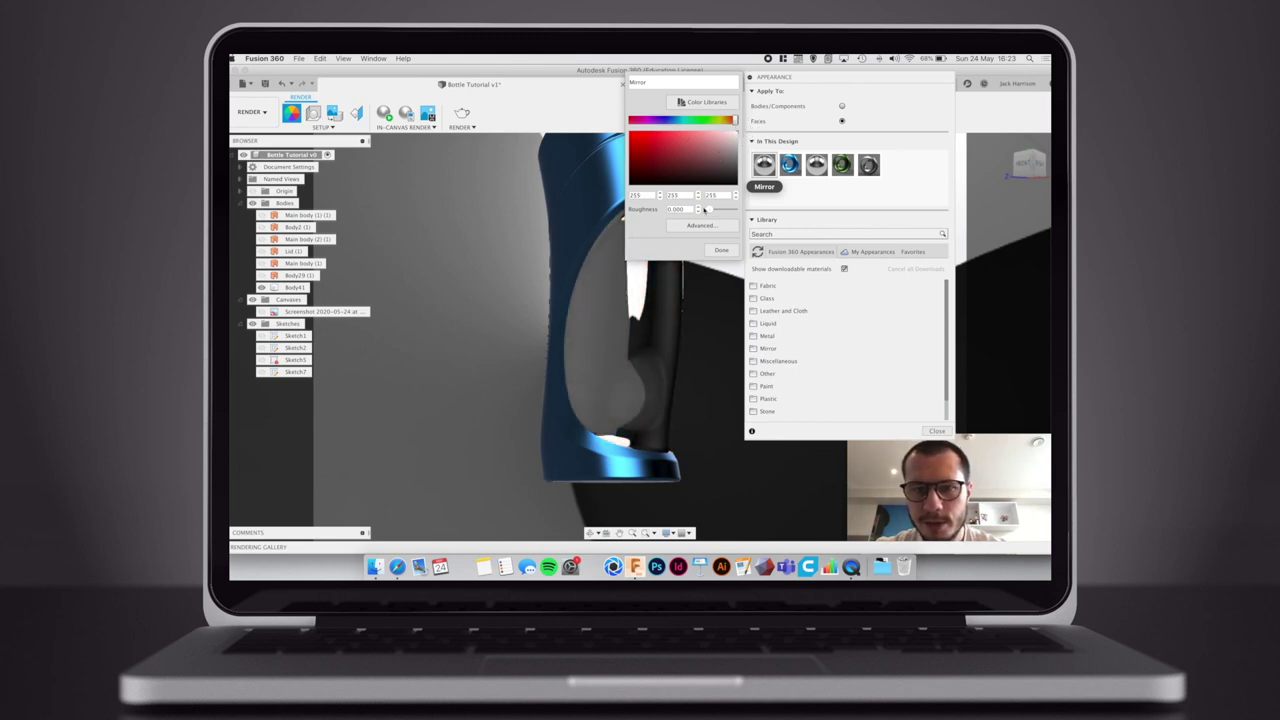
# - Try a rougher Mirror finish with a roughness of 0.6, and set the roughness back to 0
pyautogui.click(699, 207)
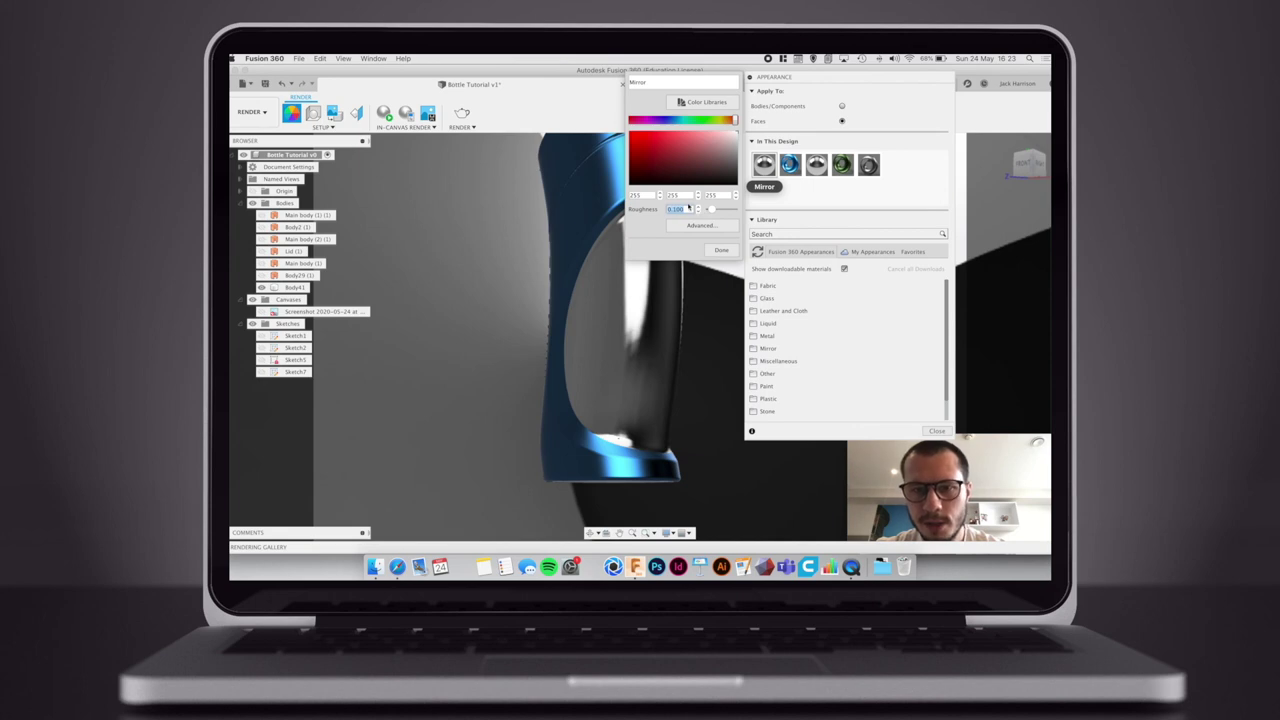
pyautogui.click(698, 207)
pyautogui.click(698, 207)
pyautogui.click(698, 207)
pyautogui.click(698, 207)
pyautogui.click(699, 207)
pyautogui.click(699, 207)
pyautogui.click(698, 212)
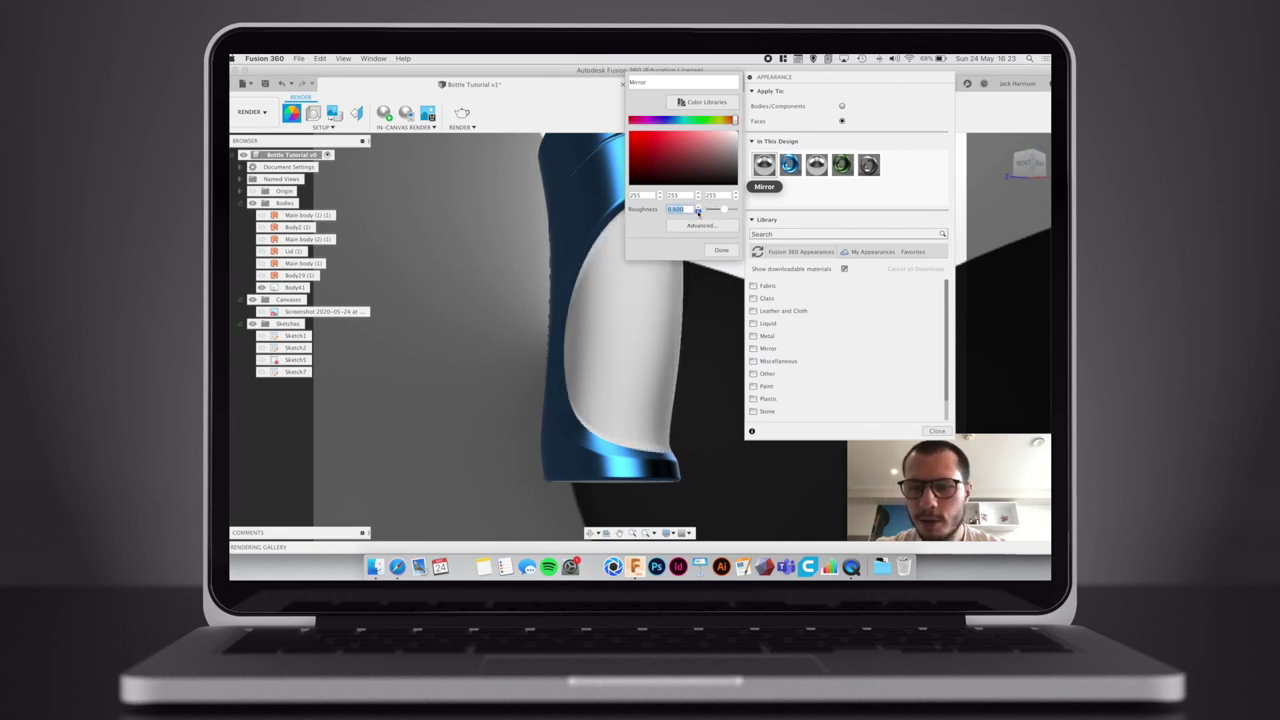
pyautogui.click(698, 212)
pyautogui.click(698, 212)
pyautogui.click(698, 212)
pyautogui.click(698, 212)
pyautogui.click(698, 212)
pyautogui.click(698, 212)
pyautogui.click(698, 212)
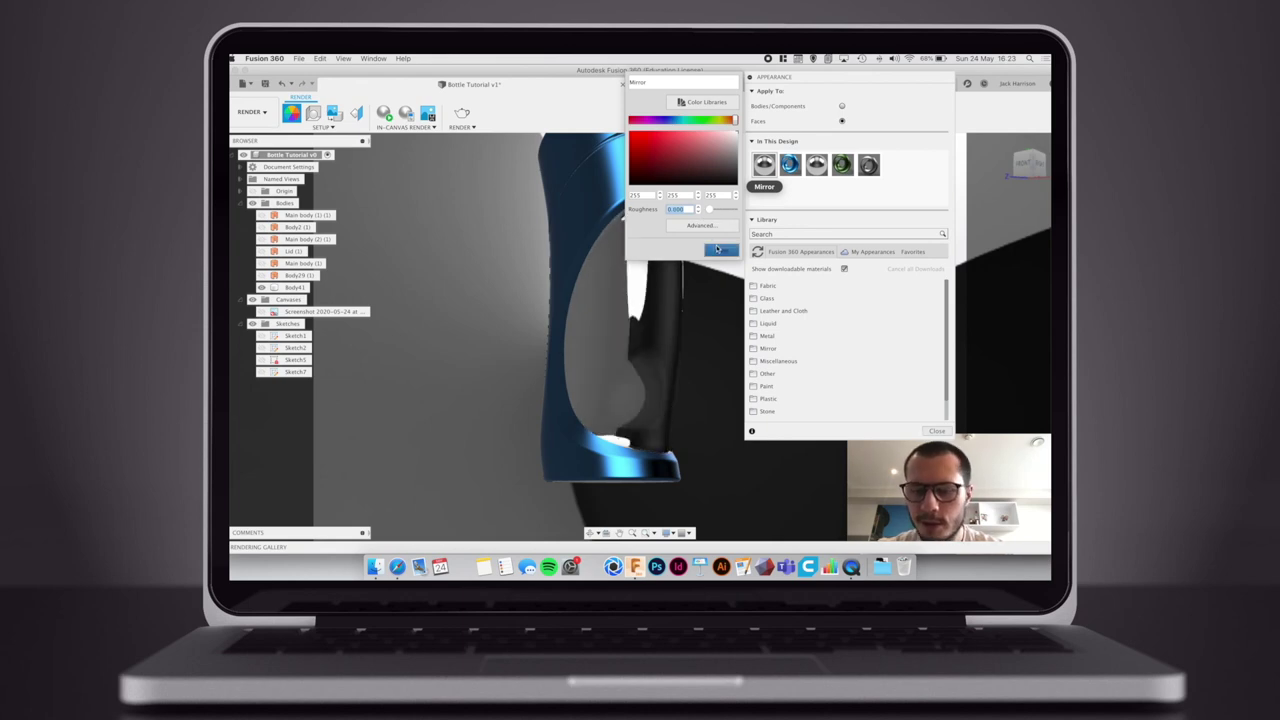
pyautogui.click(719, 251)
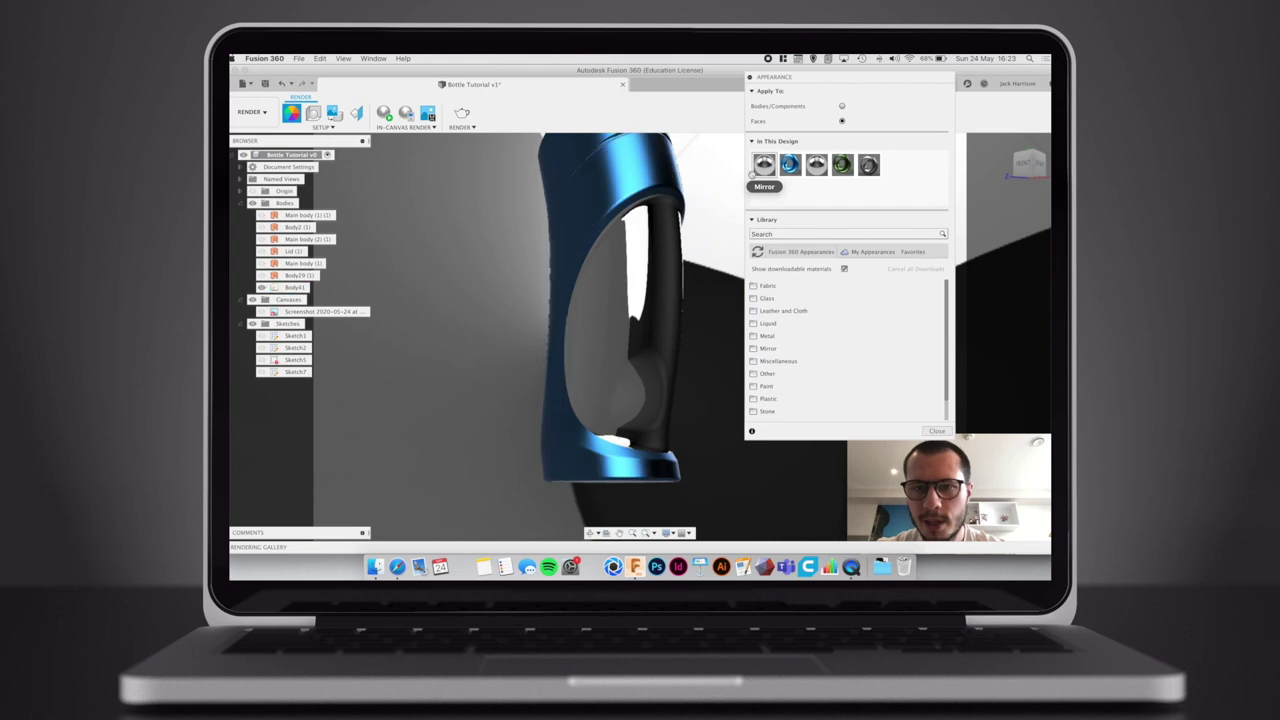
# - Set the roughness of the Aluminum - Anodized Glossy (Blue) appearance to 0.4 and finish editing appearances
pyautogui.doubleClick(786, 168)
pyautogui.click(787, 170)
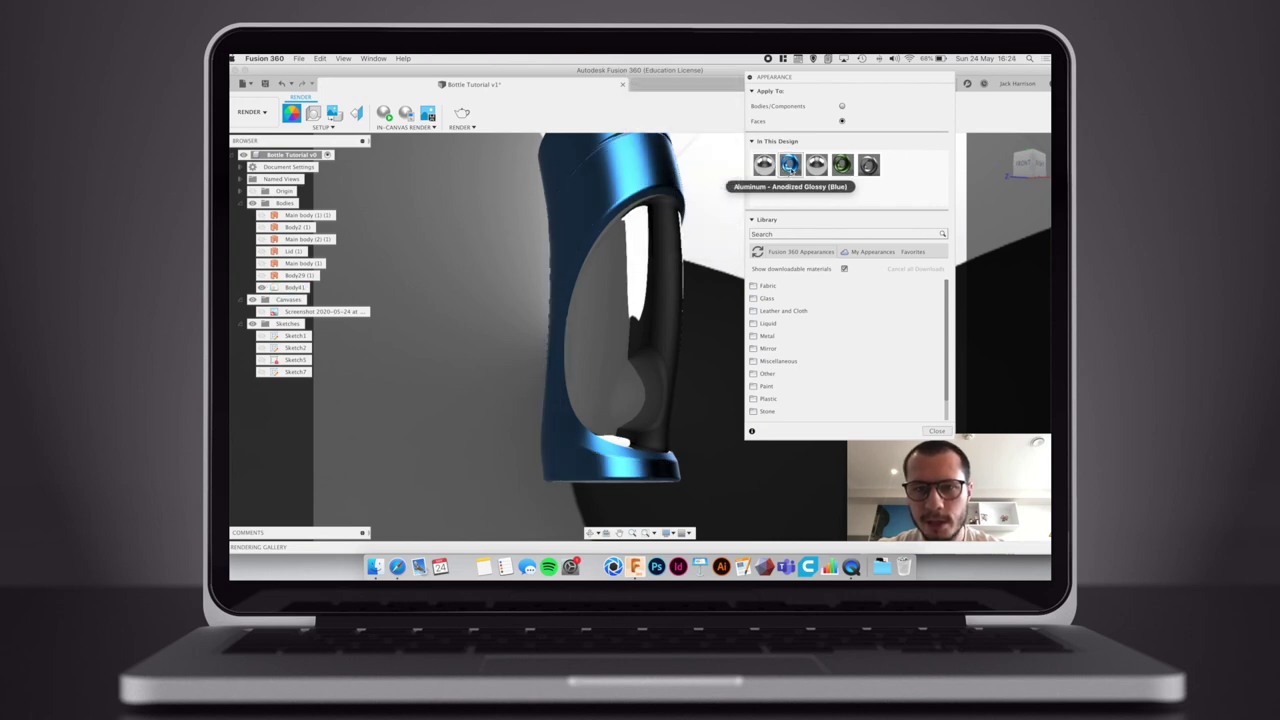
pyautogui.doubleClick(789, 168)
pyautogui.click(699, 213)
pyautogui.click(770, 79)
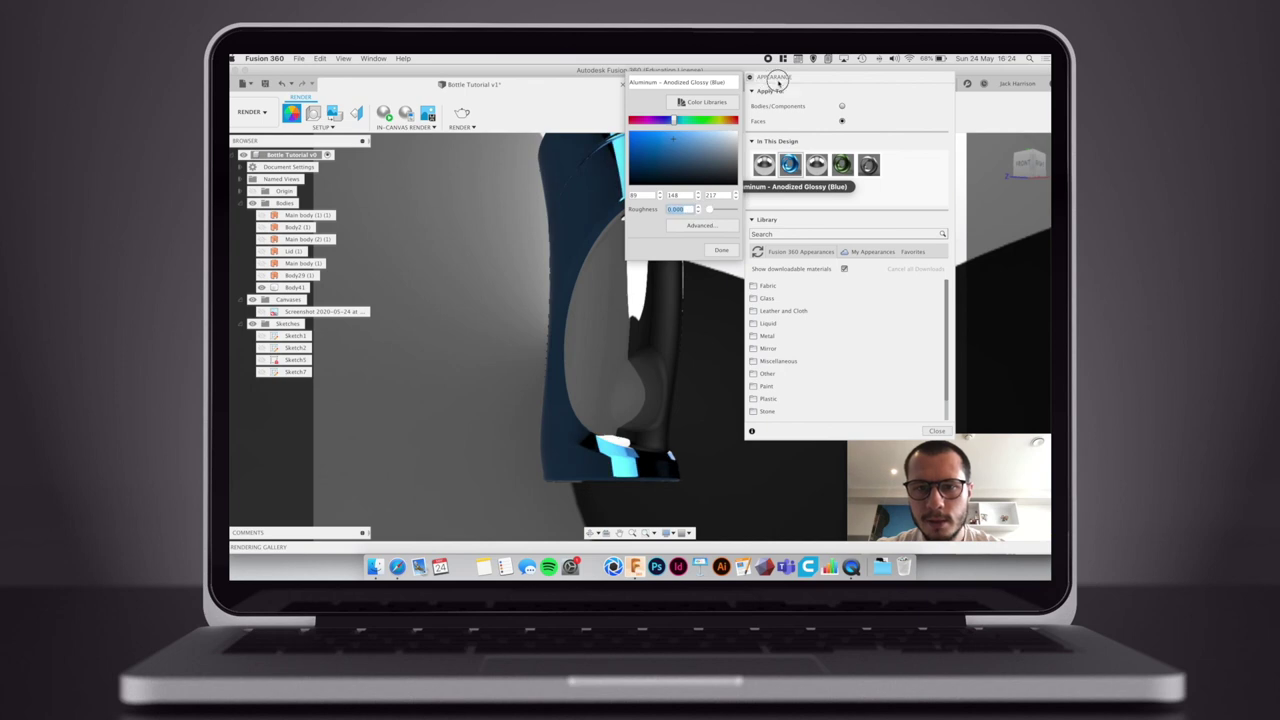
pyautogui.moveTo(864, 83); pyautogui.dragTo(956, 77)
pyautogui.doubleClick(881, 157)
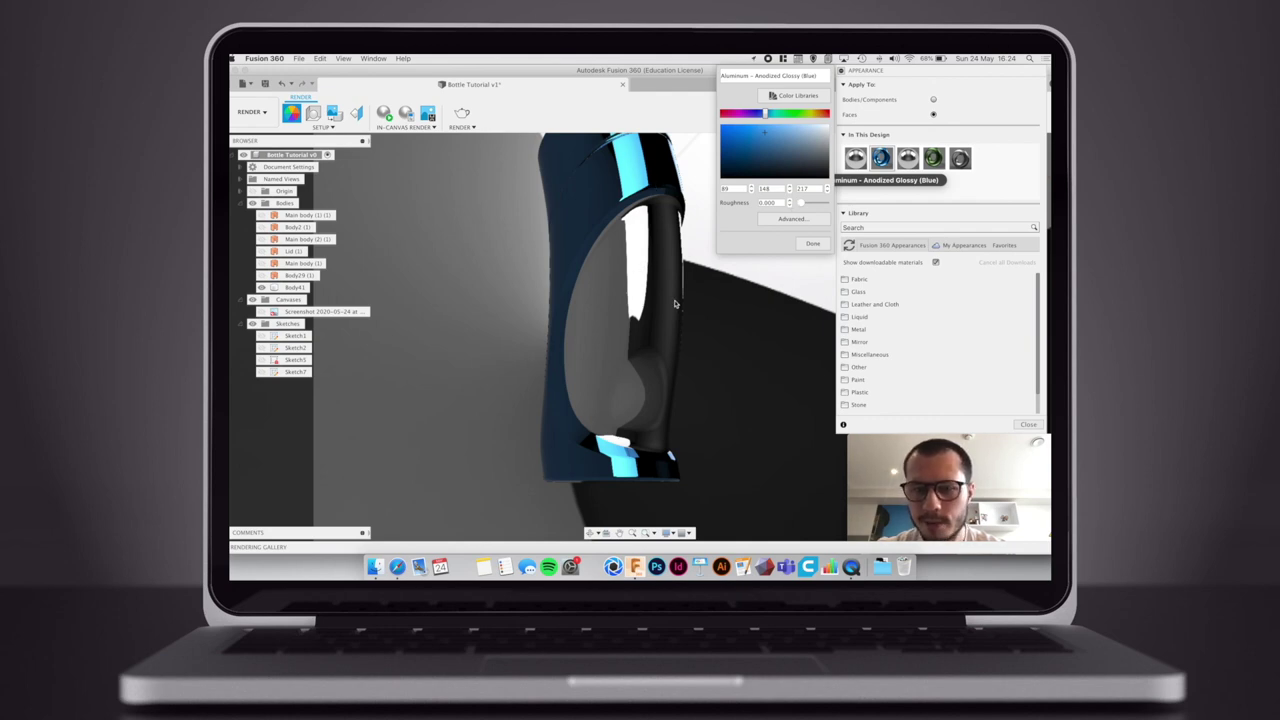
pyautogui.click(790, 200)
pyautogui.click(790, 200)
pyautogui.click(790, 200)
pyautogui.click(790, 200)
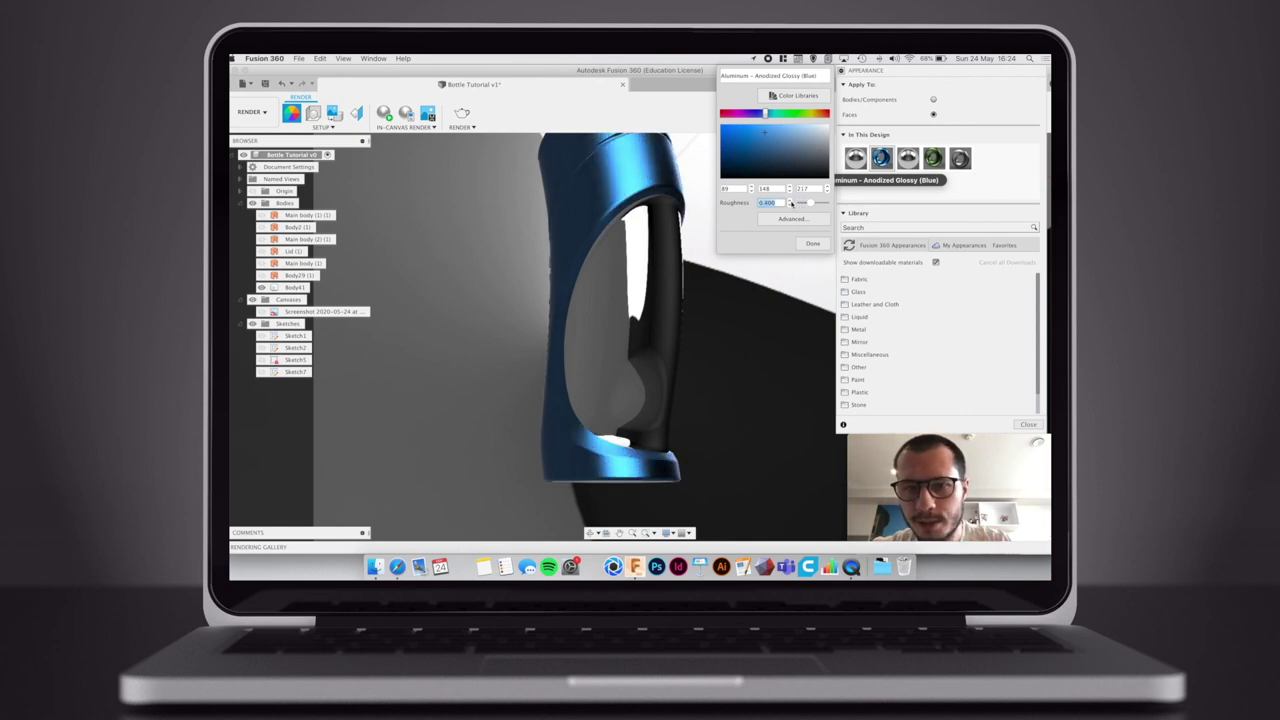
pyautogui.click(812, 243)
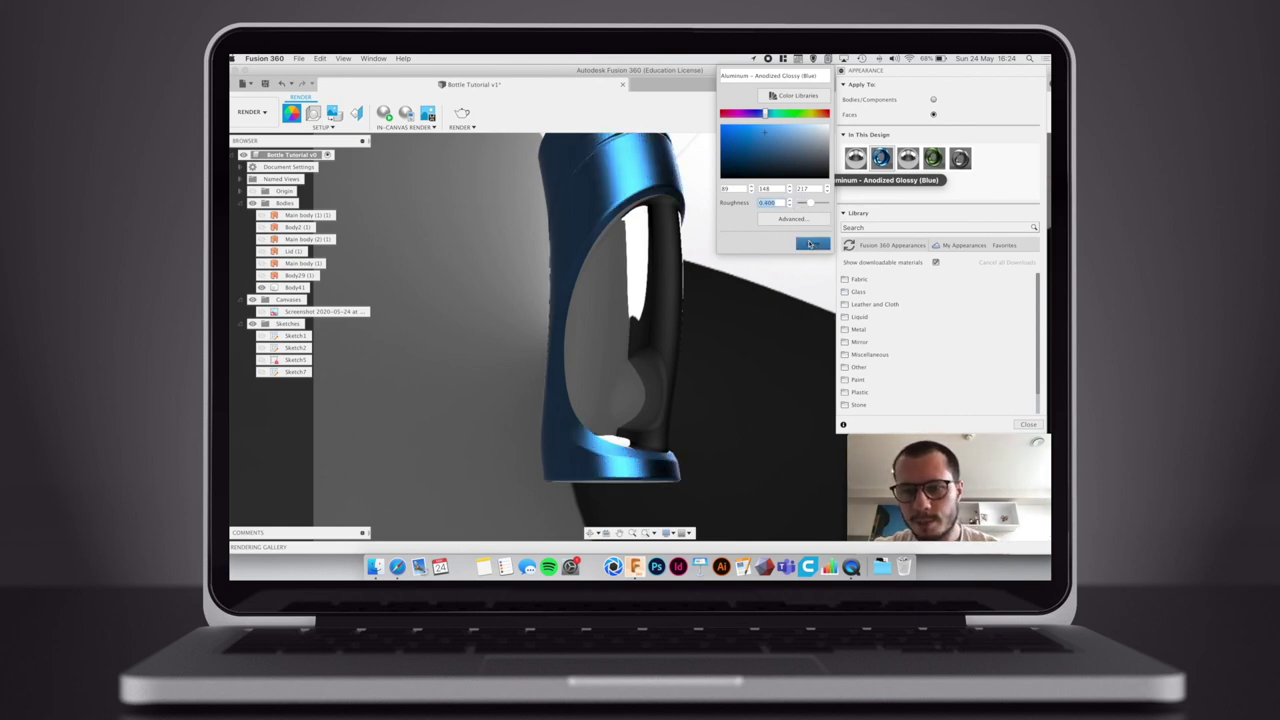
pyautogui.click(1028, 424)
# - Examine the bottle's appearances from several angles, including the lid's top face, the slanted groove and the rim of the side recess
pyautogui.moveTo(712, 290)
pyautogui.keyDown('shift'); pyautogui.mouseDown(button='middle')
pyautogui.moveTo(766, 317)
pyautogui.moveTo(742, 315)
pyautogui.moveTo(740, 334)
pyautogui.moveTo(717, 313)
pyautogui.mouseUp(button='middle'); pyautogui.keyUp('shift')
pyautogui.scroll(-3, 742, 308)
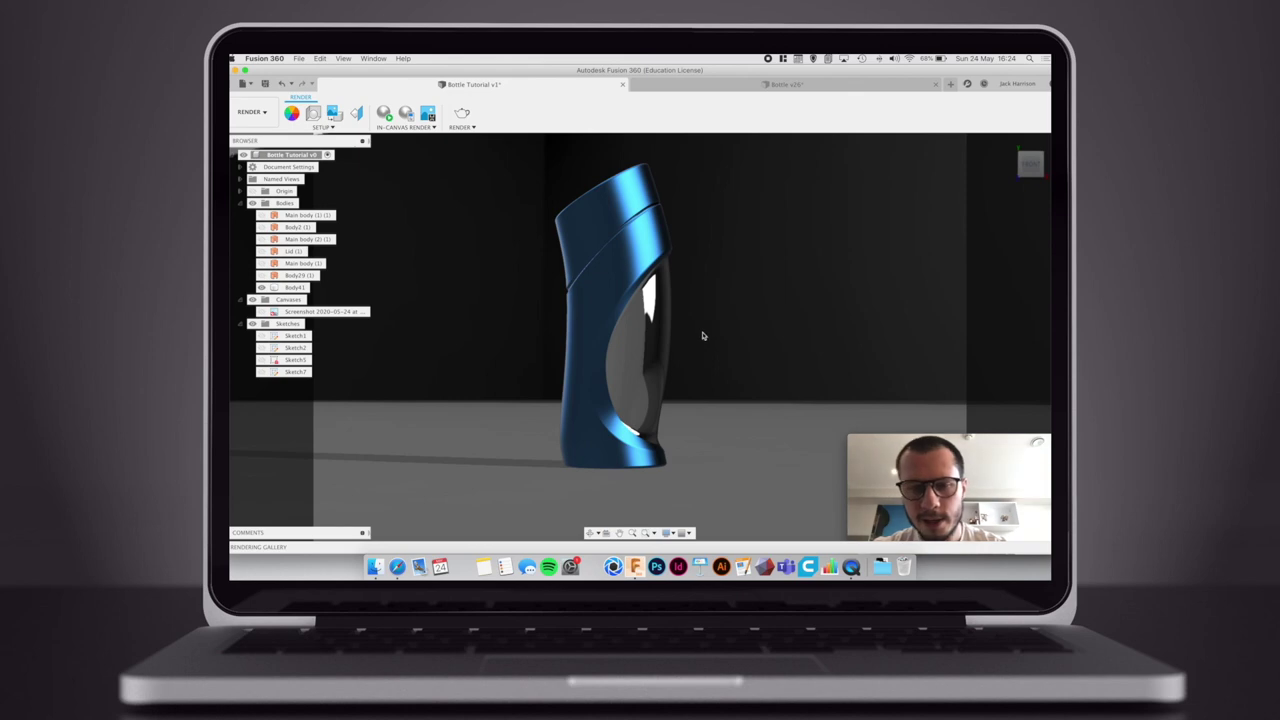
pyautogui.keyDown('shift'); pyautogui.moveTo(712, 326); pyautogui.dragTo(690, 297, button='middle'); pyautogui.keyUp('shift')
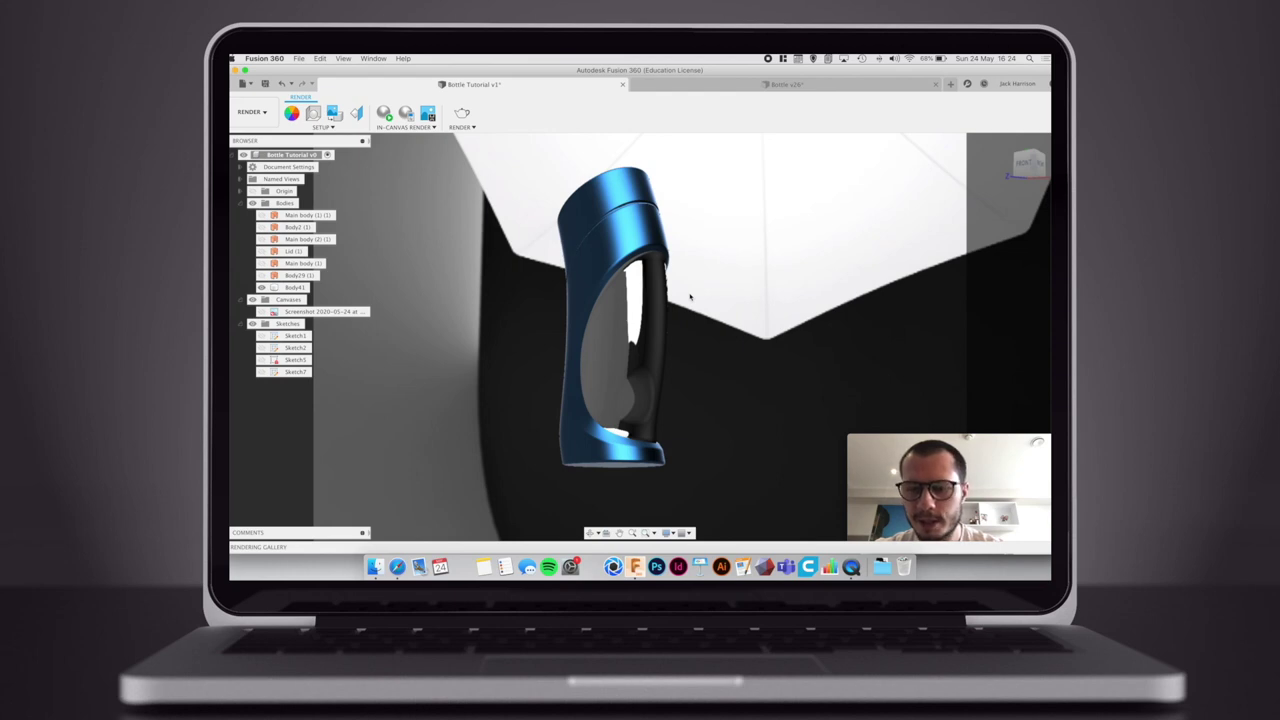
pyautogui.keyDown('shift'); pyautogui.moveTo(689, 297); pyautogui.dragTo(722, 352, button='middle'); pyautogui.keyUp('shift')
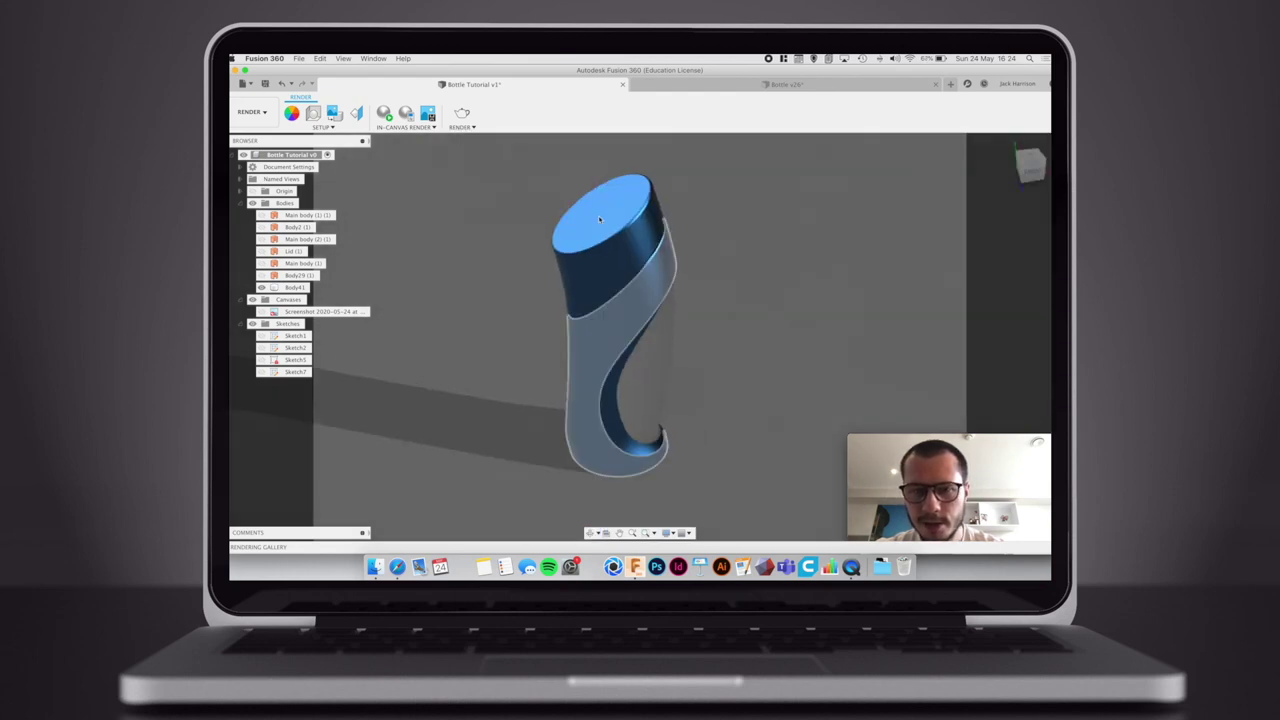
pyautogui.click(606, 217)
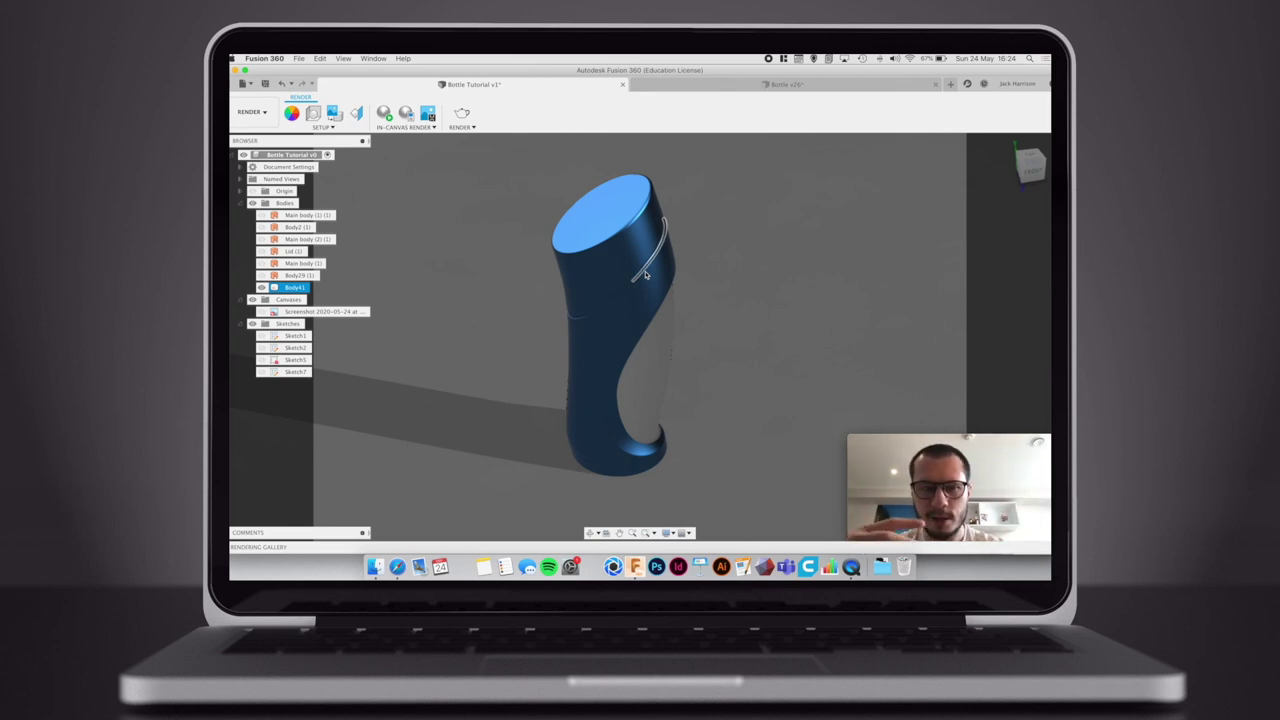
pyautogui.click(733, 379)
pyautogui.keyDown('shift'); pyautogui.moveTo(733, 375); pyautogui.dragTo(724, 346, button='middle'); pyautogui.keyUp('shift')
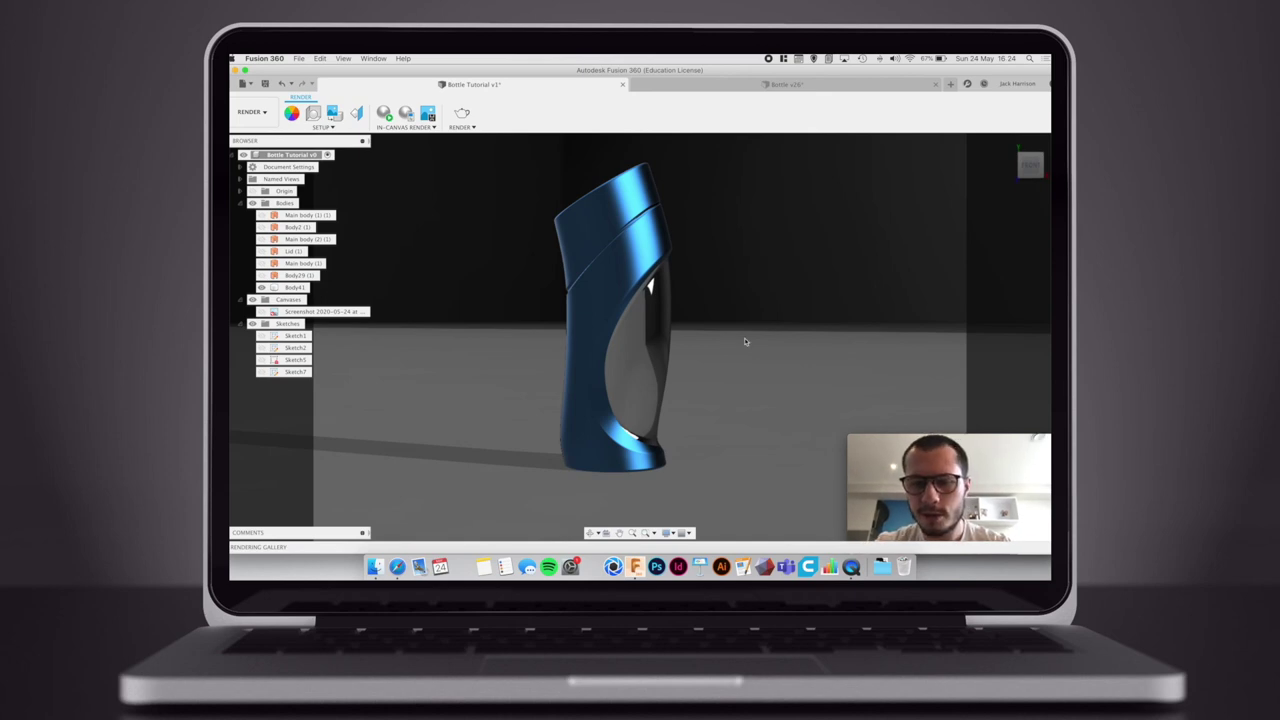
pyautogui.click(616, 331)
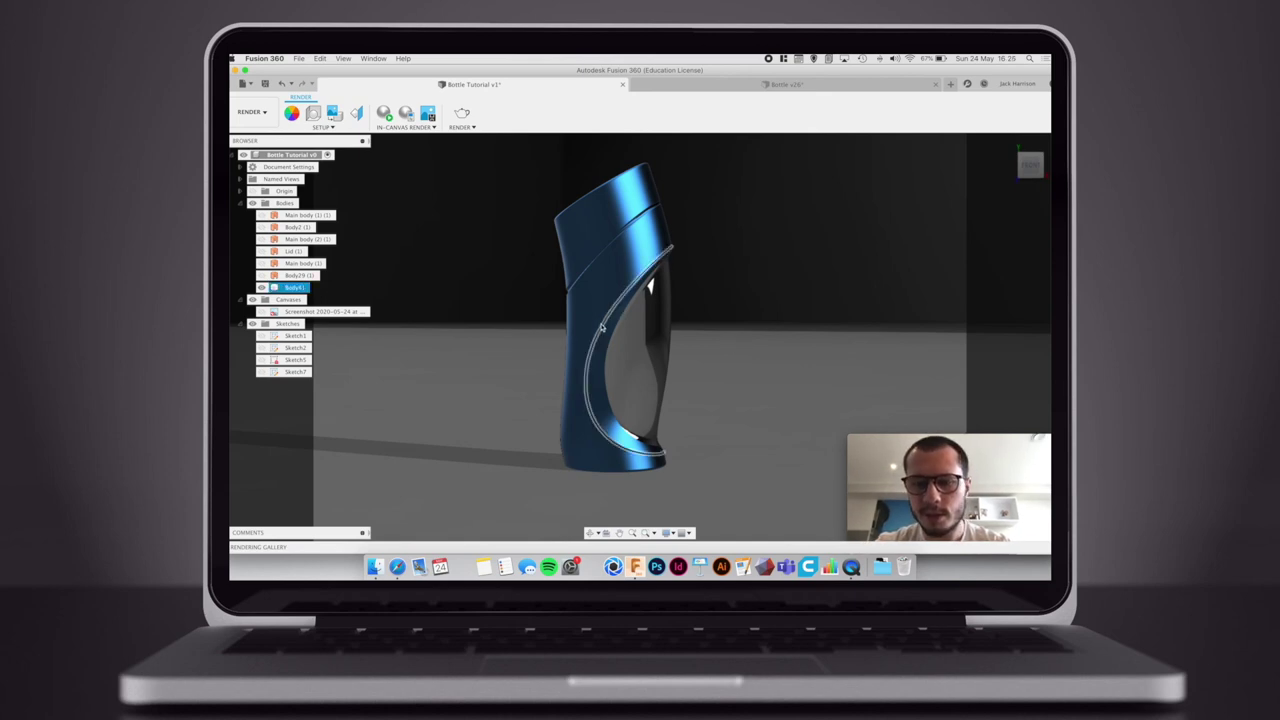